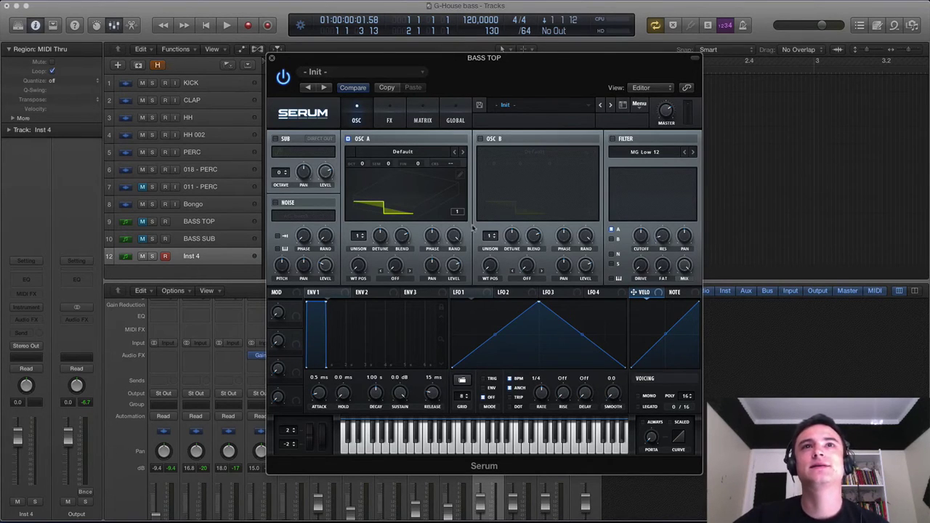
{"action": "left_click", "coordinate": [530, 106]}
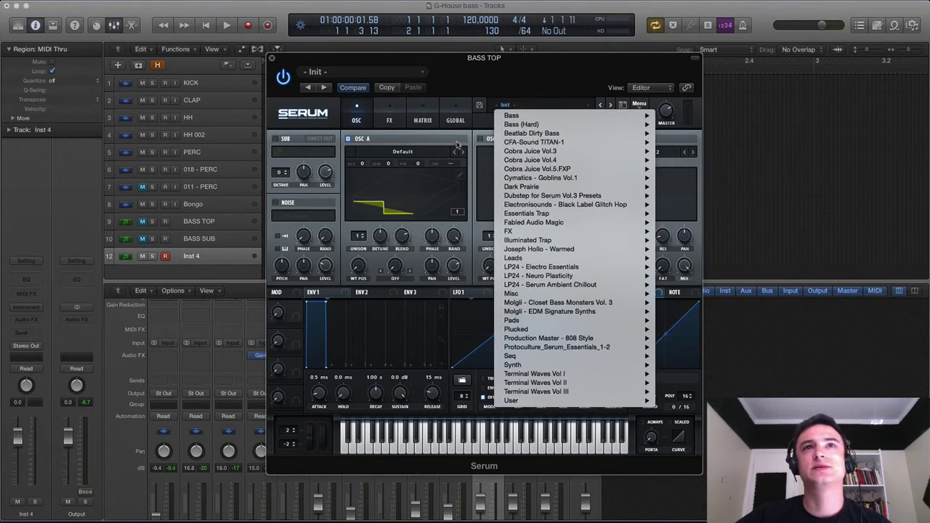
{"action": "left_click", "coordinate": [472, 130]}
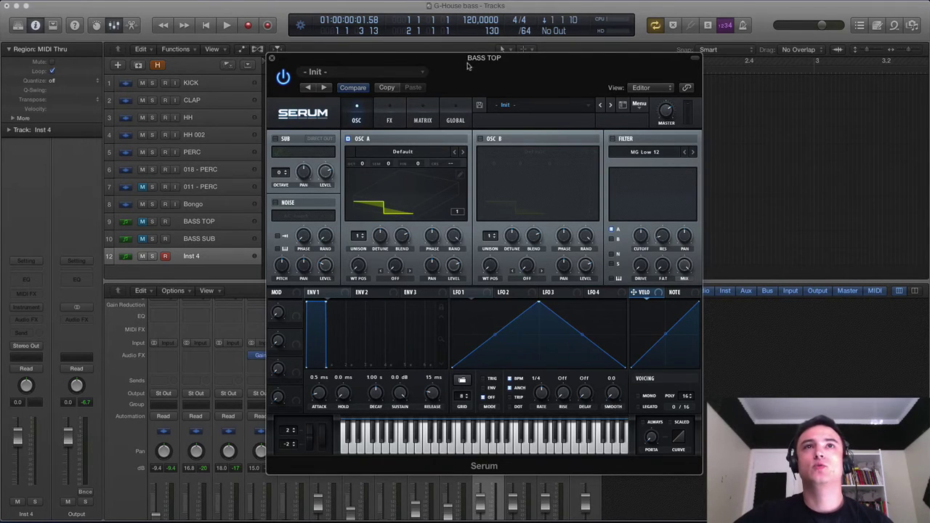
{"action": "left_click_drag", "start_coordinate": [468, 65], "coordinate": [468, 67]}
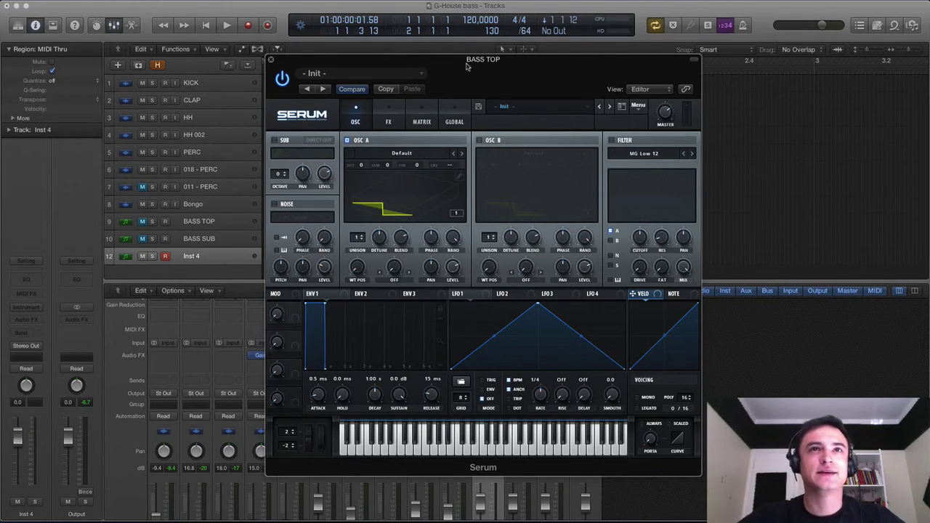
{"action": "left_click_drag", "start_coordinate": [468, 67], "coordinate": [469, 70]}
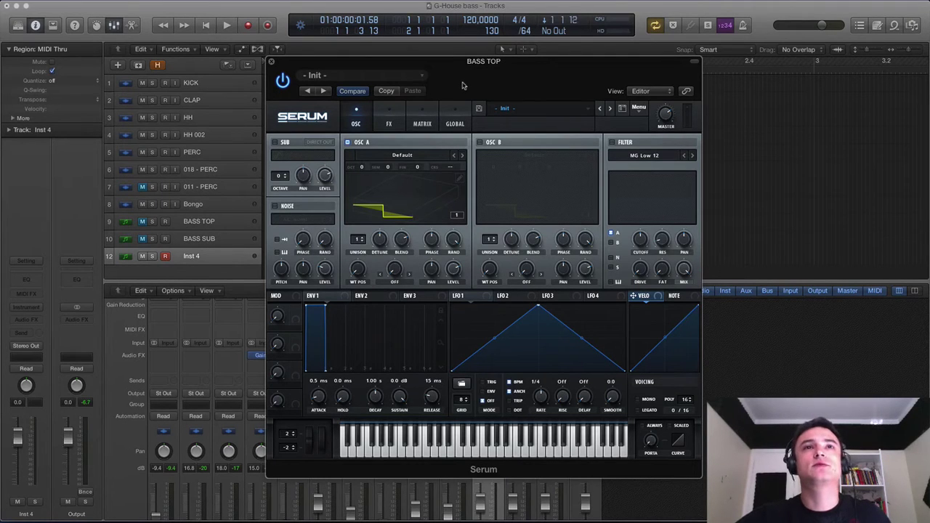
Step: Solo the Inst 4 track, keep it selected, and close the BASS TOP synth window
{"action": "left_click", "coordinate": [152, 256]}
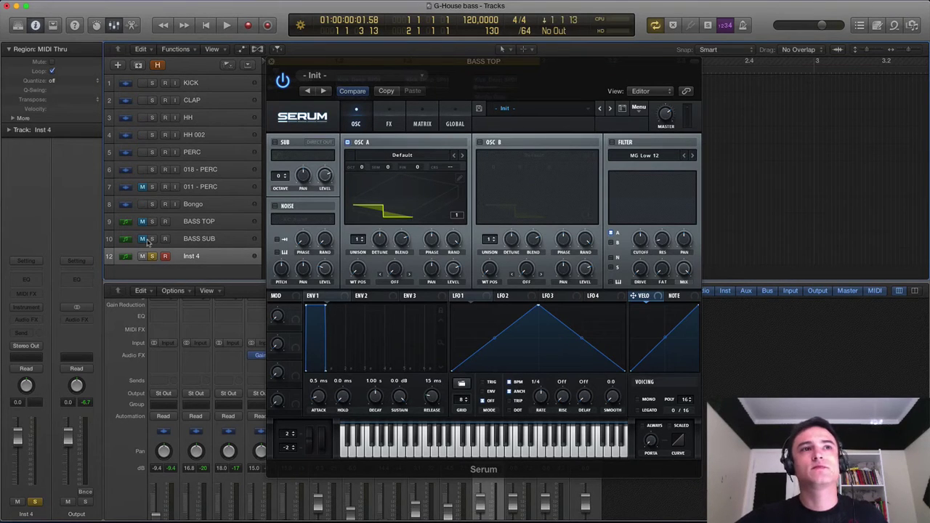
{"action": "left_click", "coordinate": [203, 237]}
{"action": "left_click", "coordinate": [152, 239]}
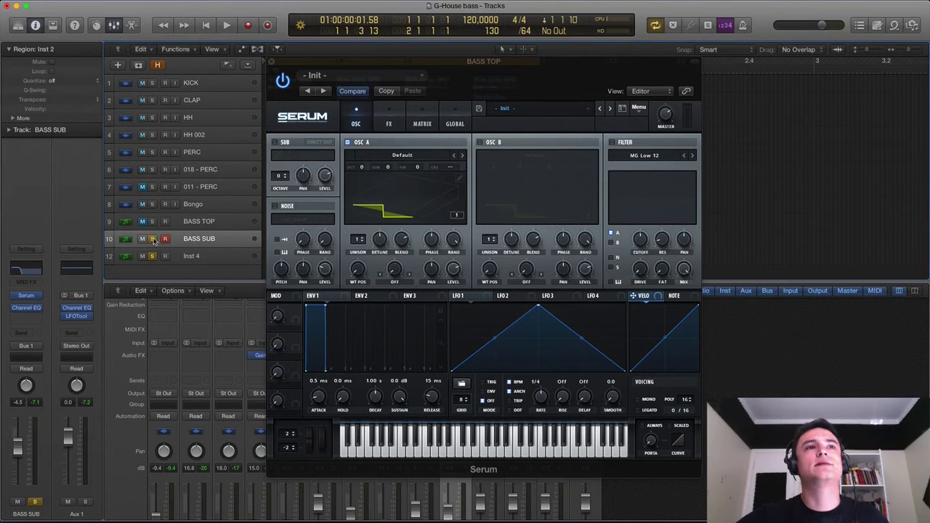
{"action": "left_click", "coordinate": [153, 239]}
{"action": "left_click", "coordinate": [193, 256]}
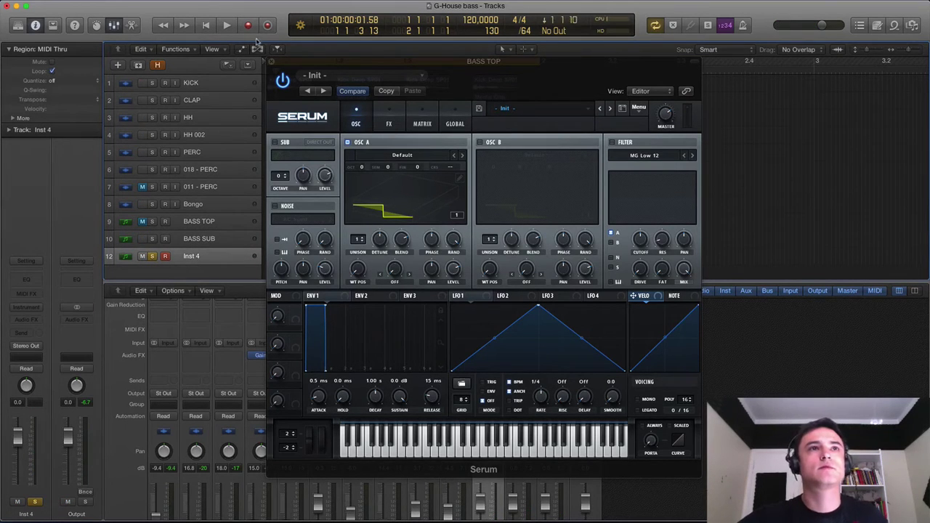
{"action": "left_click", "coordinate": [271, 62]}
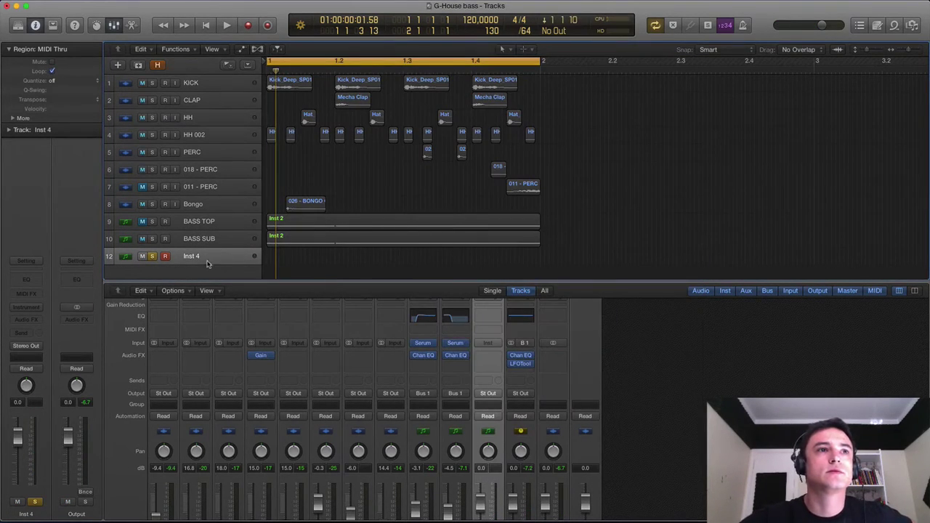
Step: Load the stereo Xfer Records Serum instrument on the Inst 4 track and place its window clear of the channel strip
{"action": "left_click", "coordinate": [26, 306]}
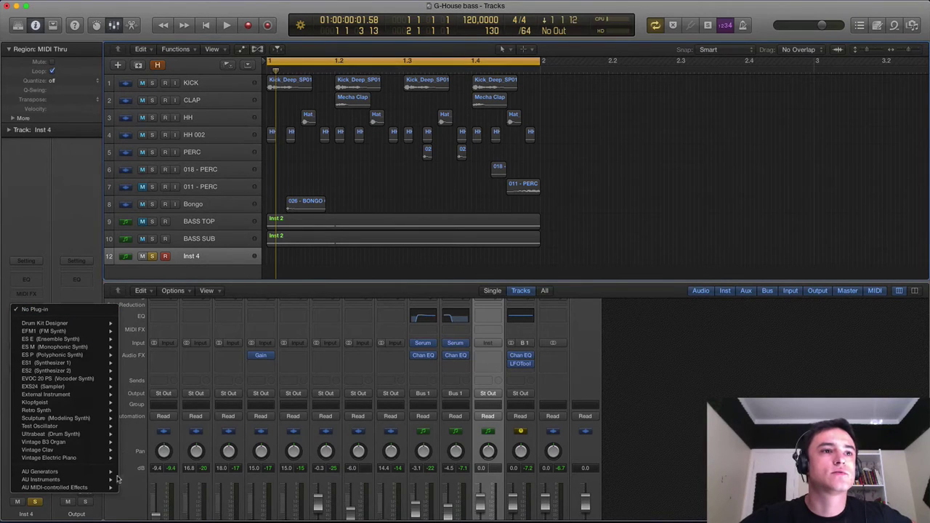
{"action": "mouse_move", "coordinate": [116, 480]}
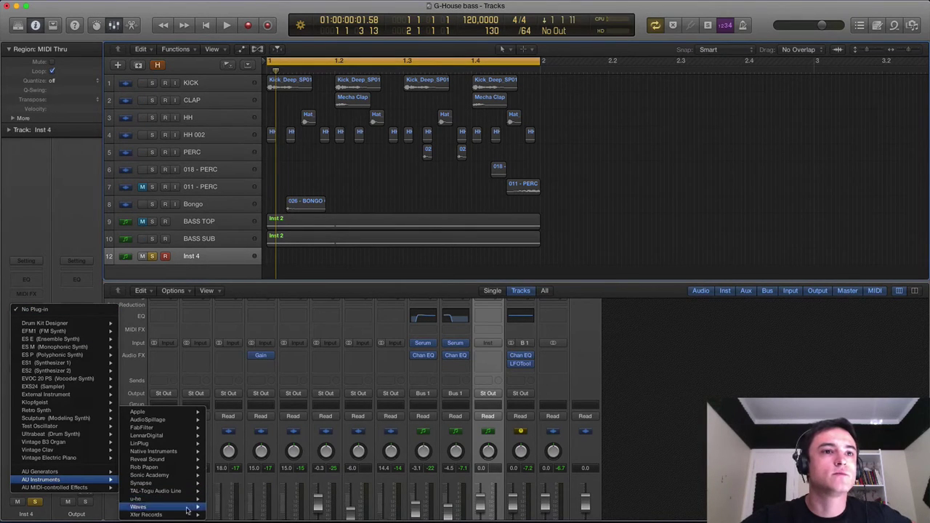
{"action": "mouse_move", "coordinate": [192, 515]}
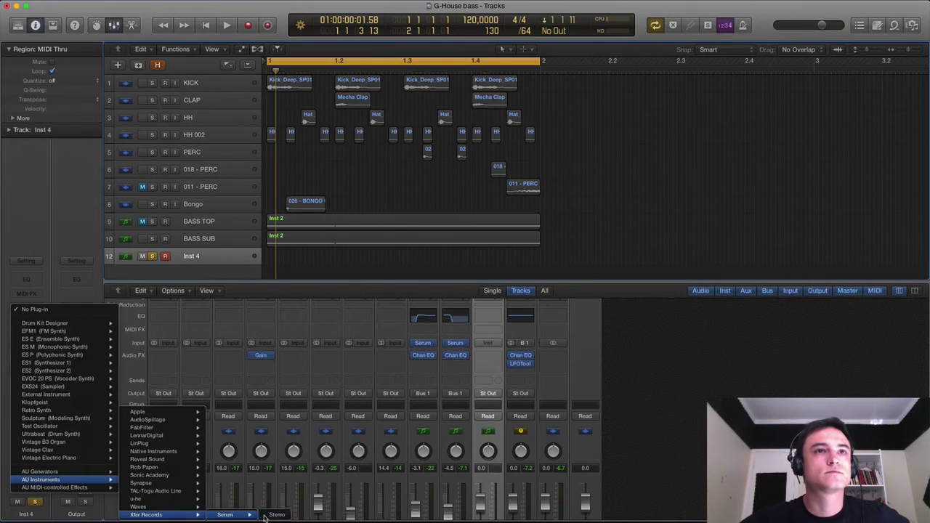
{"action": "left_click", "coordinate": [276, 514]}
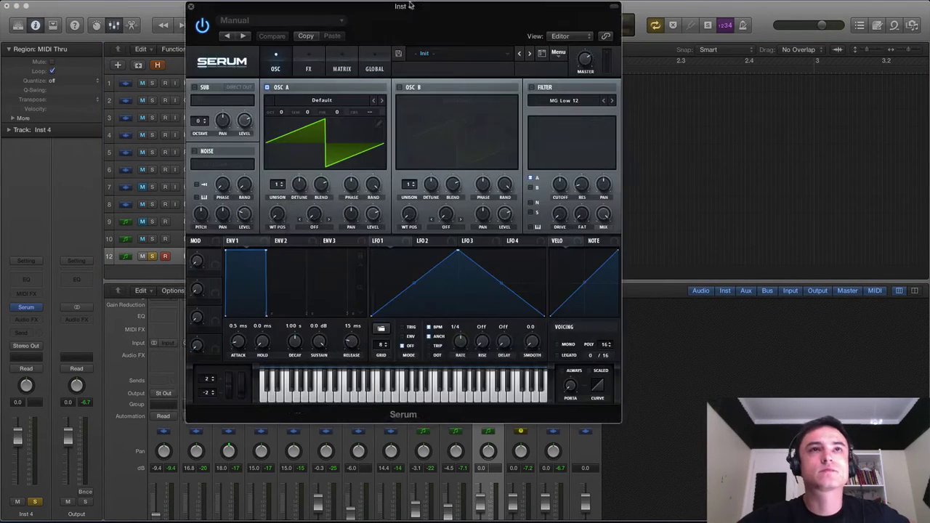
{"action": "left_click_drag", "start_coordinate": [414, 44], "coordinate": [507, 61]}
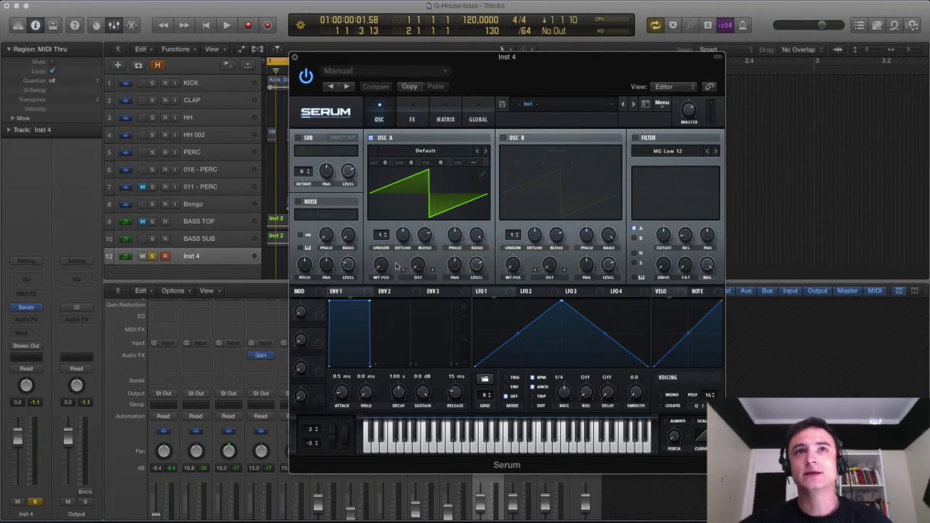
Step: Show oscillator A's waveform in 3D and load the Harmonic Morph wavetable from the Digital category
{"action": "left_click", "coordinate": [427, 199]}
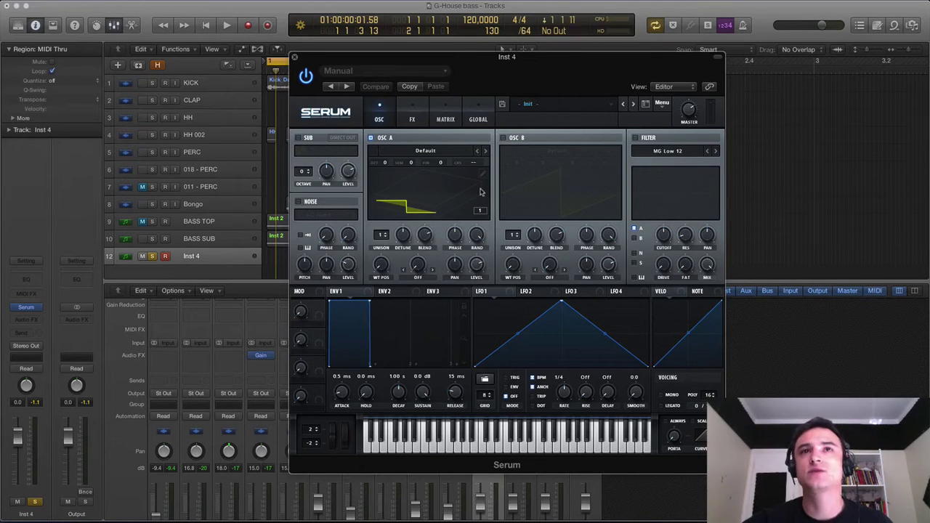
{"action": "left_click", "coordinate": [428, 151]}
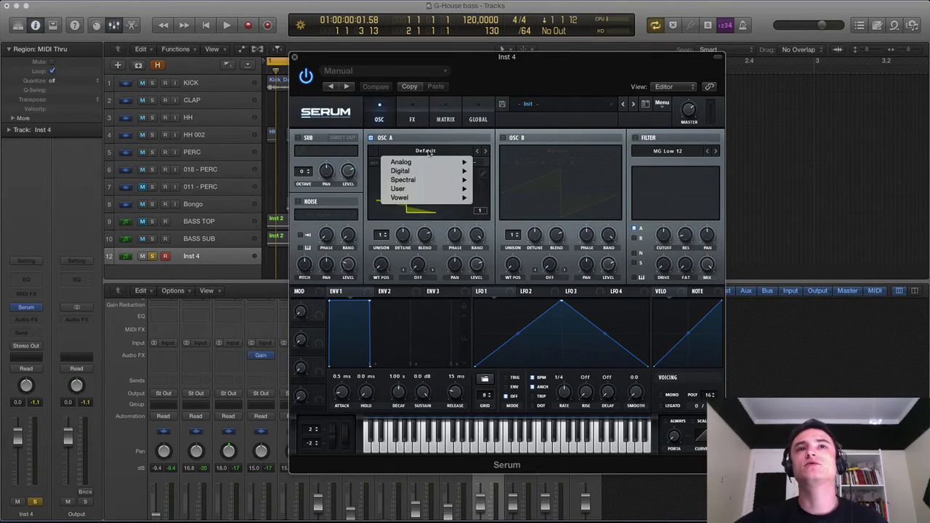
{"action": "mouse_move", "coordinate": [434, 181]}
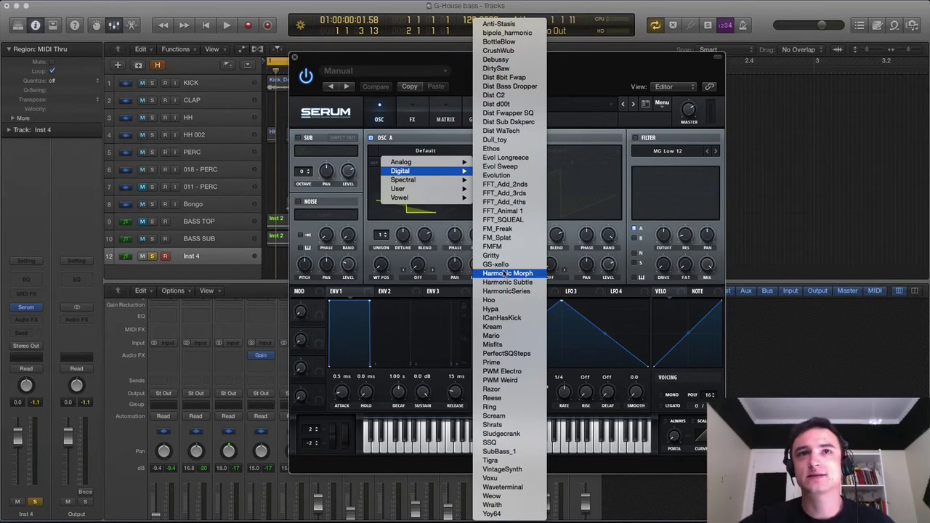
{"action": "left_click", "coordinate": [507, 273]}
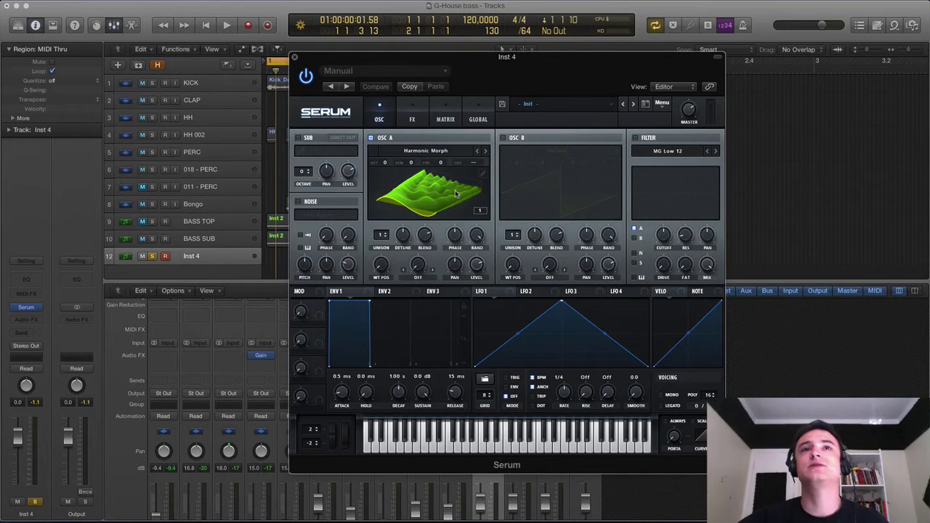
Step: Compare the 2D and 3D views of oscillator A's wavetable and try sweeping its wavetable position
{"action": "left_click", "coordinate": [438, 199]}
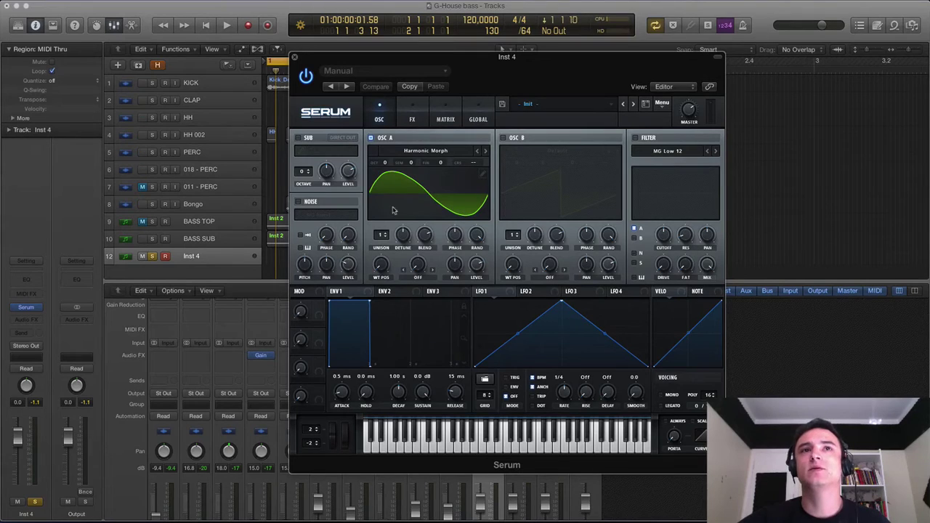
{"action": "left_click", "coordinate": [436, 194]}
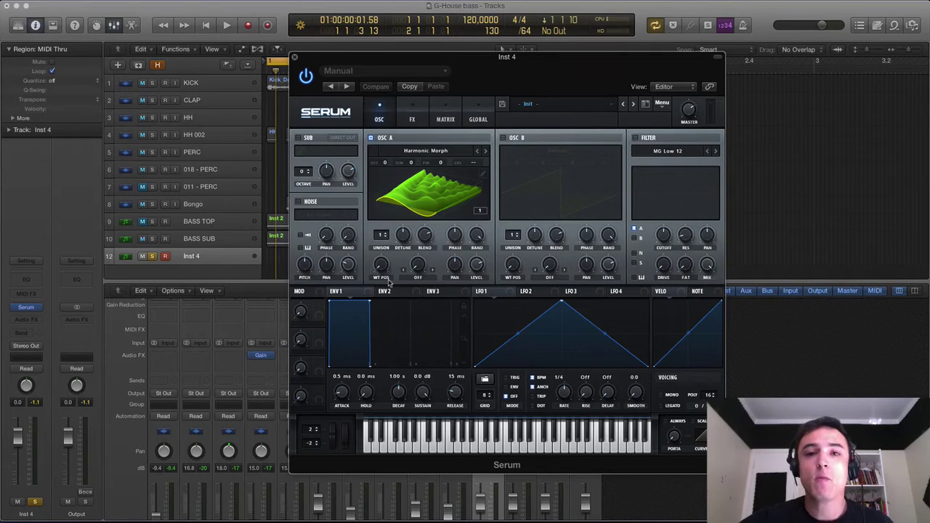
{"action": "mouse_move", "coordinate": [382, 267]}
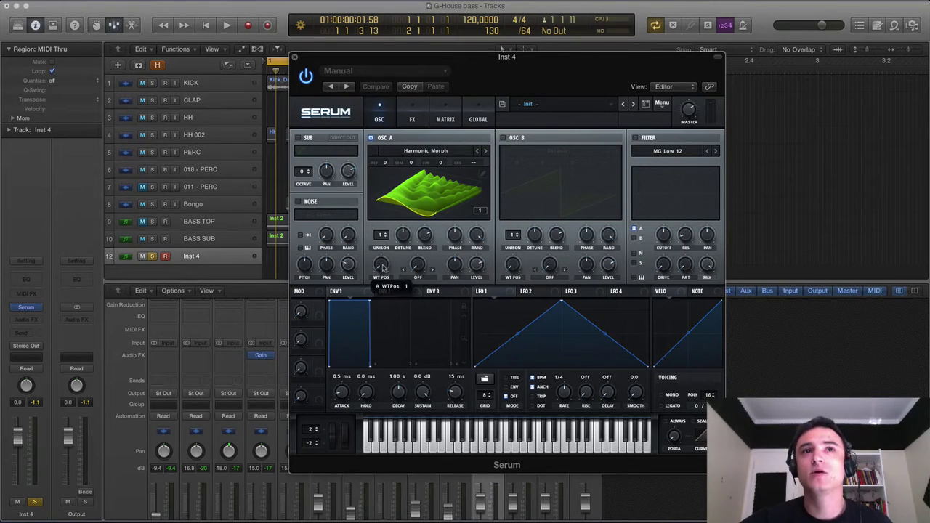
{"action": "left_click_drag", "start_coordinate": [381, 267], "coordinate": [369, 136]}
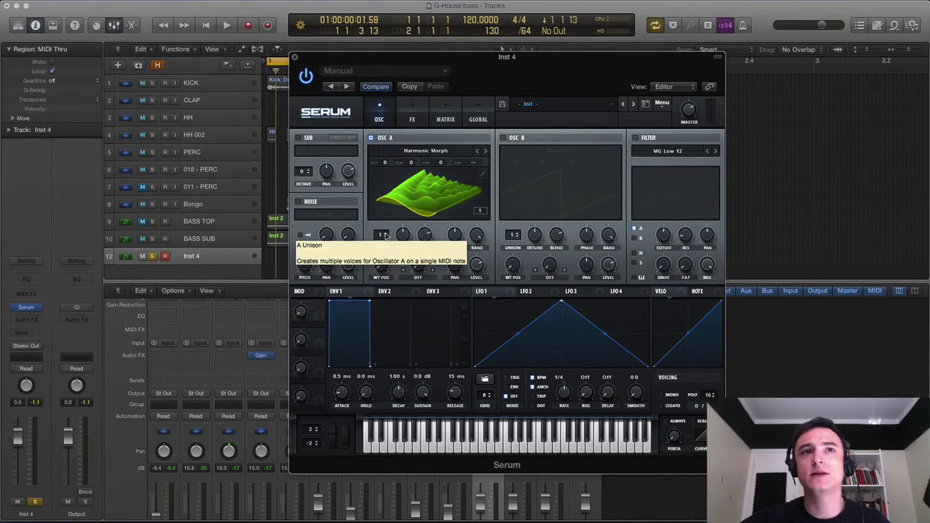
Step: Raise oscillator A's unison to 16 voices and vary the detune with the waveform shown in 2D
{"action": "left_click_drag", "start_coordinate": [385, 236], "coordinate": [386, 233]}
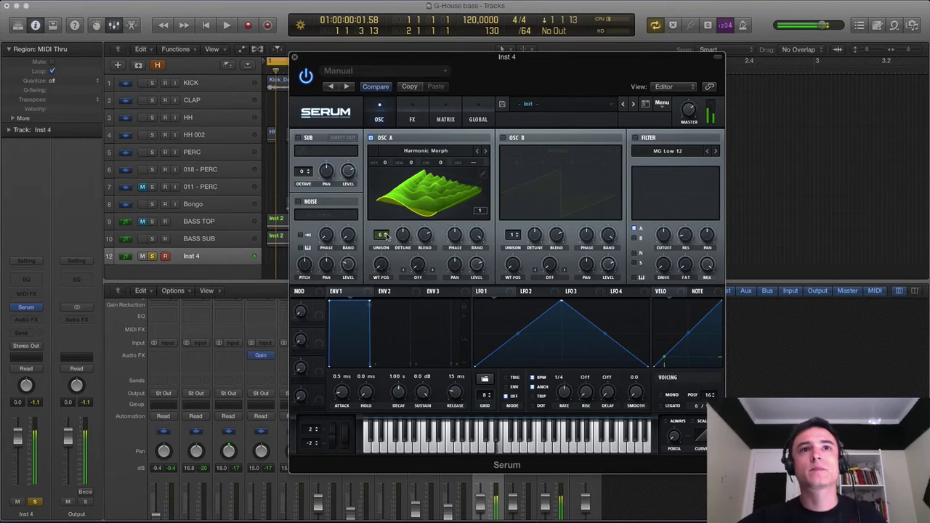
{"action": "left_click_drag", "start_coordinate": [386, 236], "coordinate": [386, 234]}
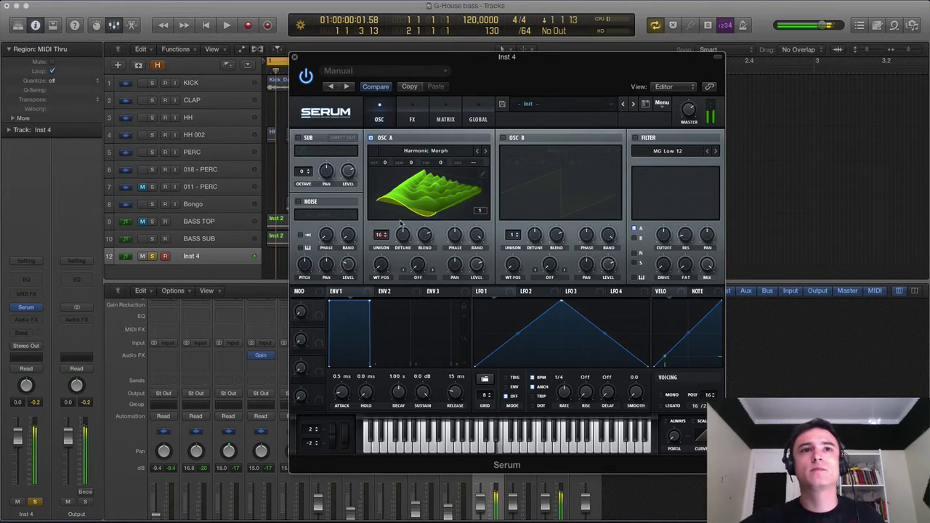
{"action": "left_click", "coordinate": [399, 192]}
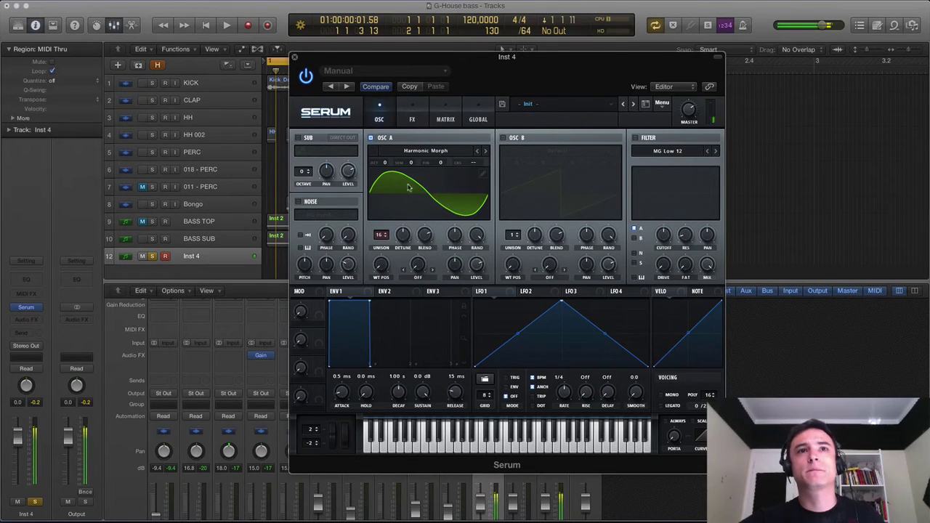
{"action": "left_click_drag", "start_coordinate": [403, 234], "coordinate": [375, 206]}
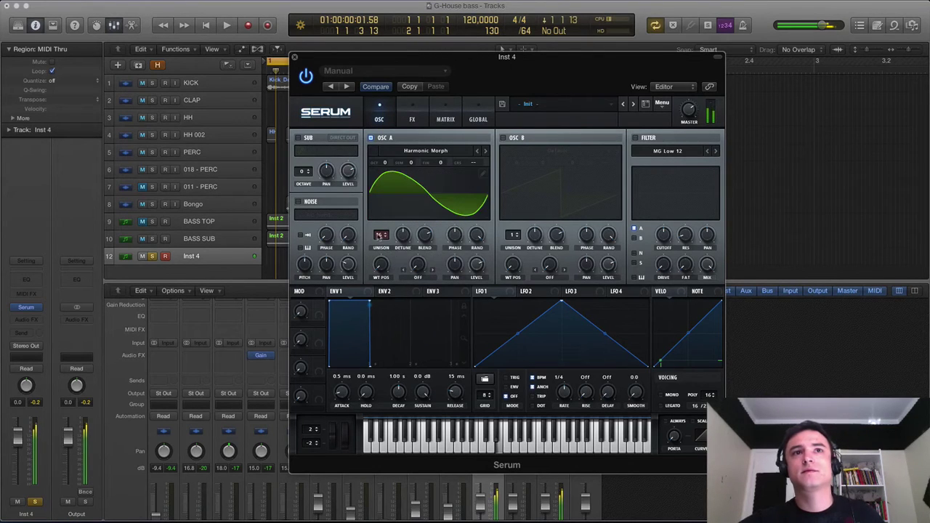
Step: Reduce oscillator A's unison to 1 voice and try varying the detune on that single voice
{"action": "left_click", "coordinate": [383, 235]}
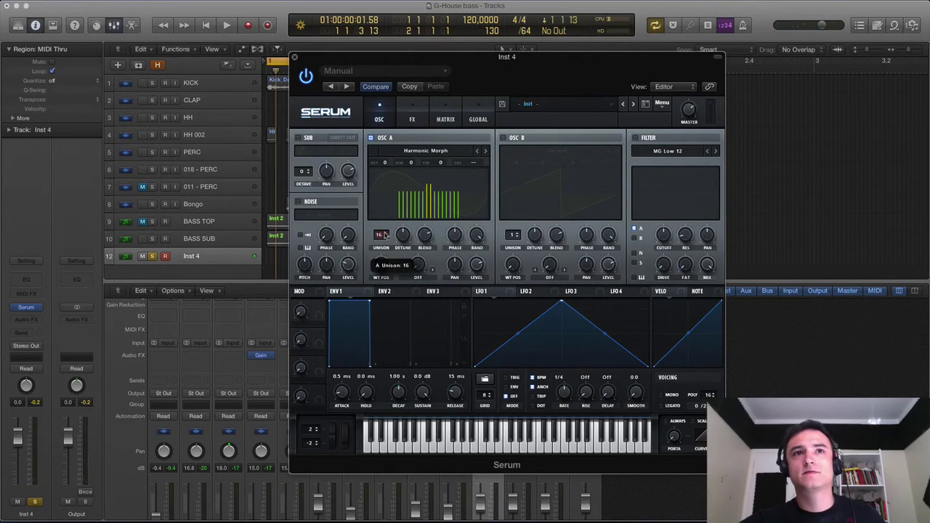
{"action": "scroll", "coordinate": [385, 235], "scroll_direction": "down", "scroll_amount": 9}
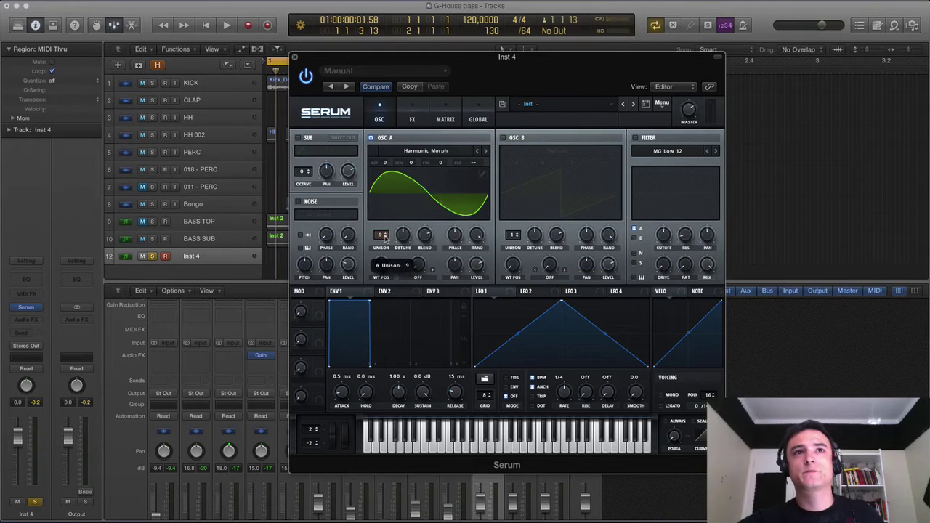
{"action": "scroll", "coordinate": [385, 237], "scroll_direction": "down", "scroll_amount": 6}
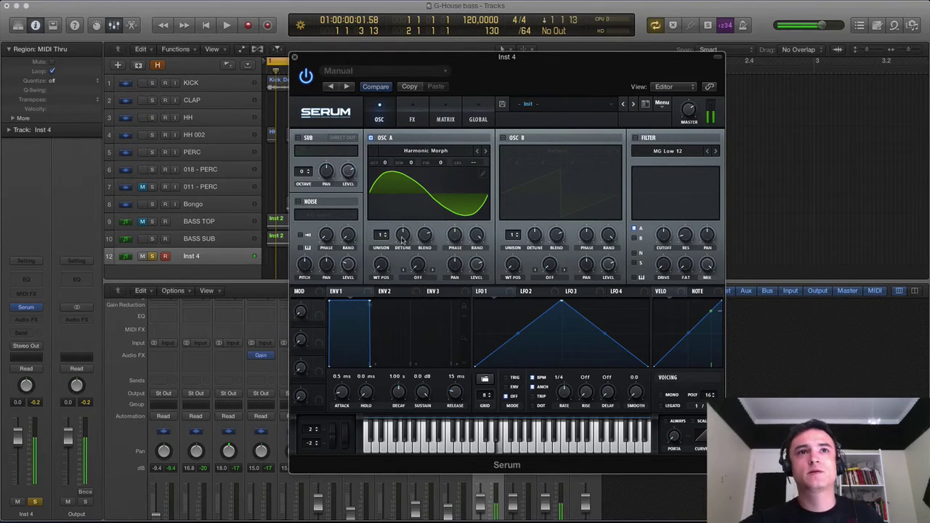
{"action": "left_click_drag", "start_coordinate": [402, 239], "coordinate": [389, 205]}
{"action": "left_click_drag", "start_coordinate": [394, 253], "coordinate": [361, 146]}
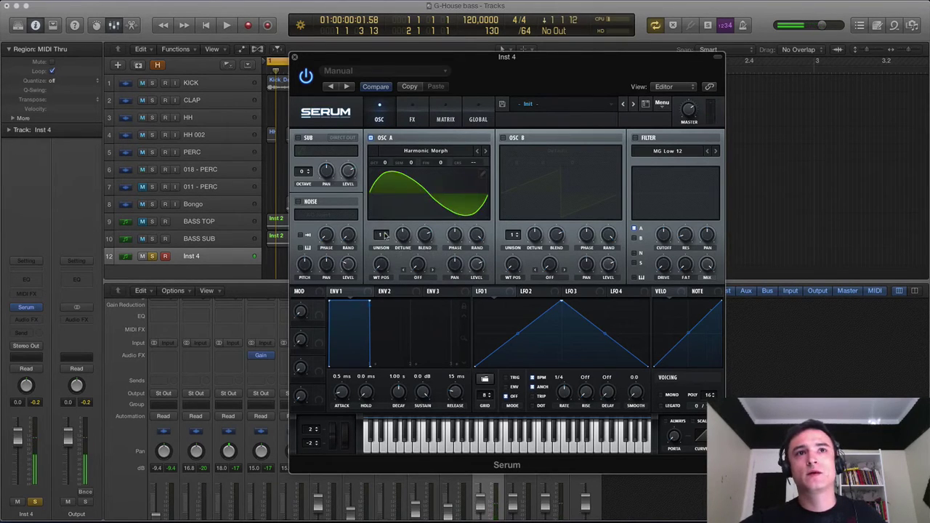
Step: Set oscillator A's unison to 4 voices and vary the balance between them with the unison blend
{"action": "left_click_drag", "start_coordinate": [381, 236], "coordinate": [385, 216]}
{"action": "left_click_drag", "start_coordinate": [419, 242], "coordinate": [421, 189]}
{"action": "left_click_drag", "start_coordinate": [422, 282], "coordinate": [421, 188]}
{"action": "left_click_drag", "start_coordinate": [422, 238], "coordinate": [421, 262]}
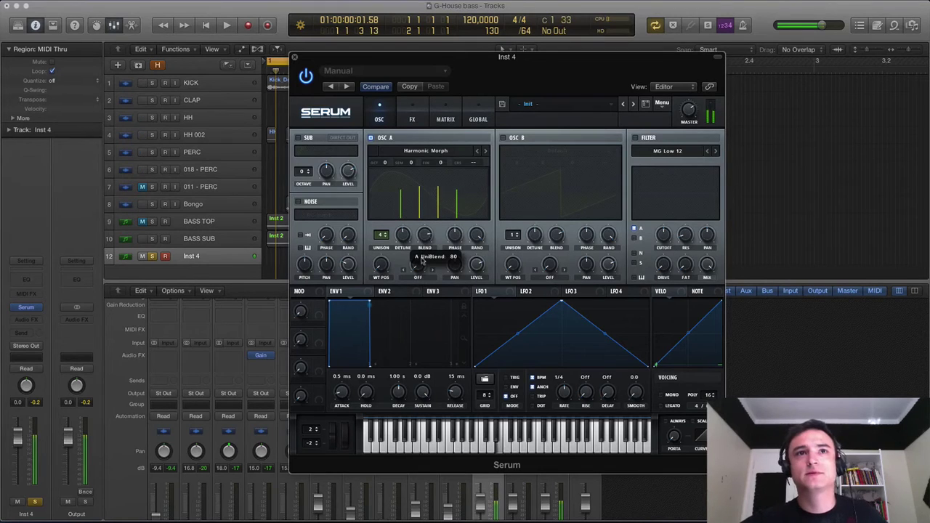
{"action": "left_click_drag", "start_coordinate": [422, 313], "coordinate": [416, 259]}
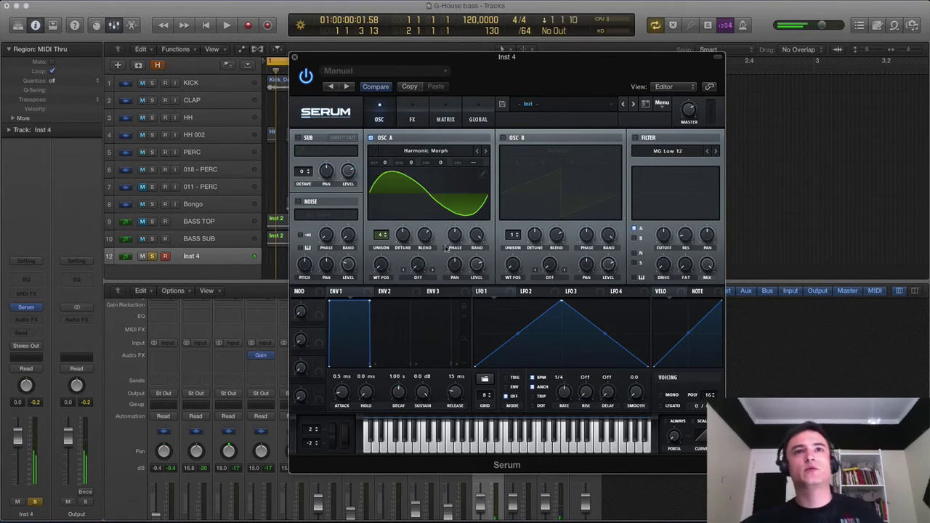
Step: Vary oscillator A's phase to move the starting point along the waveform
{"action": "mouse_move", "coordinate": [451, 237]}
{"action": "left_click_drag", "start_coordinate": [452, 236], "coordinate": [435, 263]}
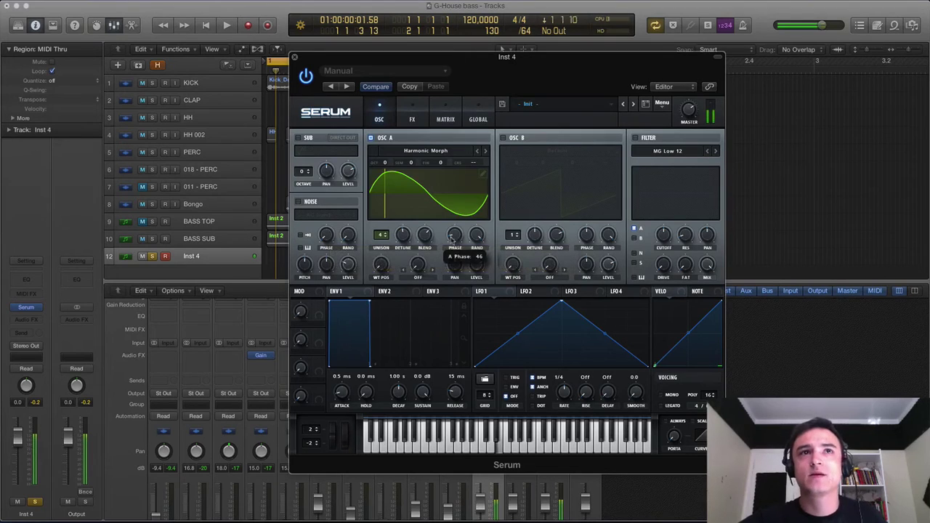
{"action": "mouse_move", "coordinate": [455, 237]}
{"action": "left_mouse_down"}
{"action": "mouse_move", "coordinate": [454, 248]}
{"action": "mouse_move", "coordinate": [456, 151]}
{"action": "mouse_move", "coordinate": [444, 207]}
{"action": "mouse_move", "coordinate": [441, 180]}
{"action": "mouse_move", "coordinate": [446, 187]}
{"action": "left_mouse_up"}
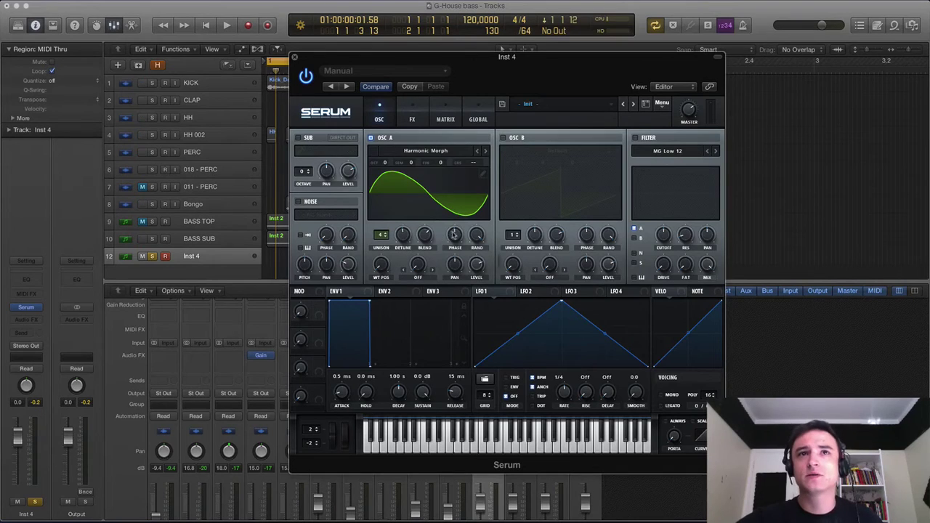
{"action": "left_click_drag", "start_coordinate": [454, 234], "coordinate": [451, 291]}
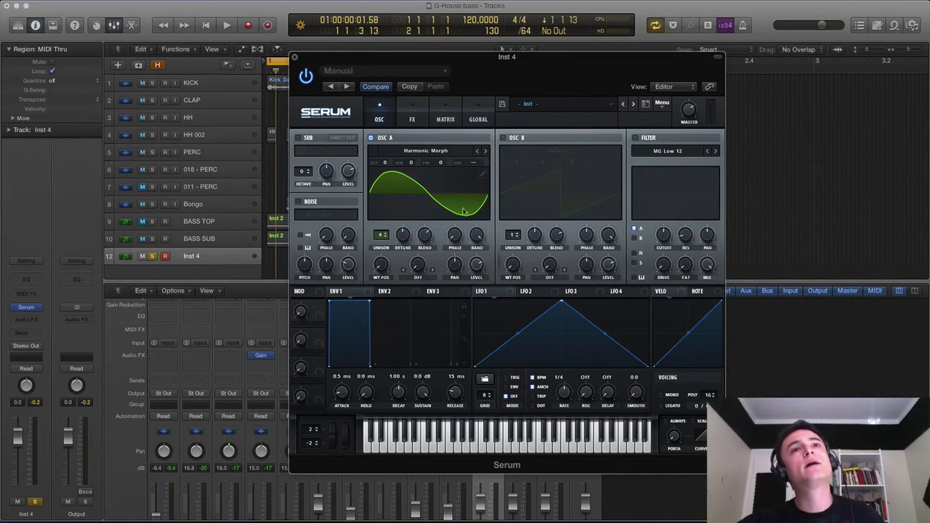
{"action": "left_click", "coordinate": [473, 236]}
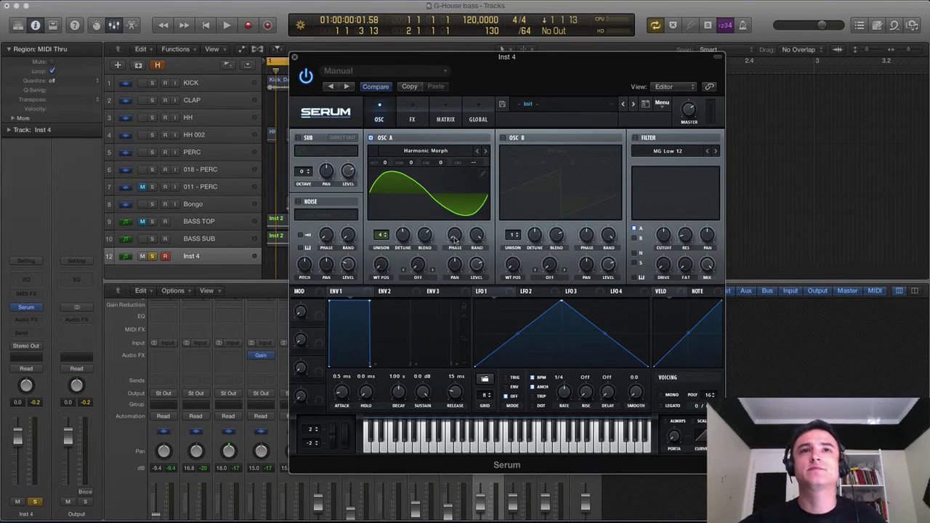
Step: Vary oscillator A's phase, wavetable position and pan while playing the Harmonic Morph wavetable
{"action": "left_click_drag", "start_coordinate": [456, 237], "coordinate": [443, 185]}
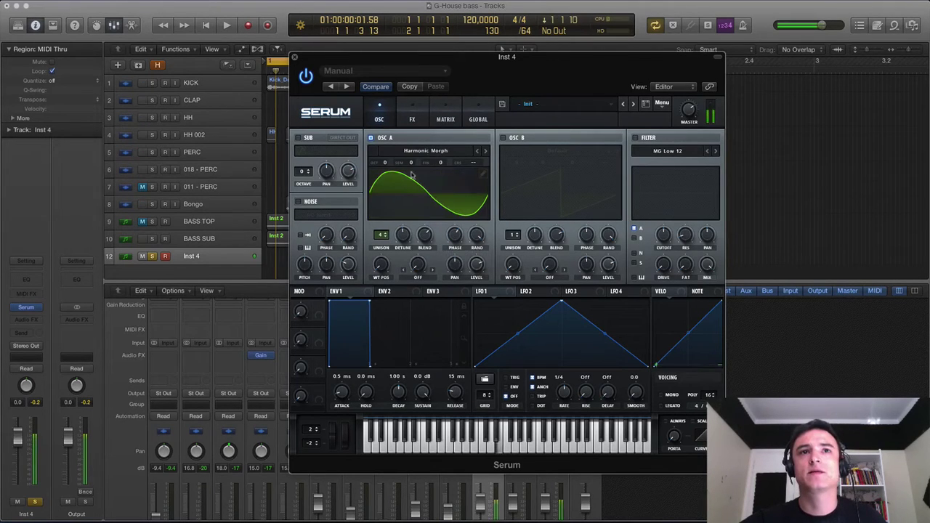
{"action": "mouse_move", "coordinate": [385, 267]}
{"action": "left_mouse_down"}
{"action": "mouse_move", "coordinate": [376, 172]}
{"action": "mouse_move", "coordinate": [363, 263]}
{"action": "mouse_move", "coordinate": [367, 149]}
{"action": "left_mouse_up"}
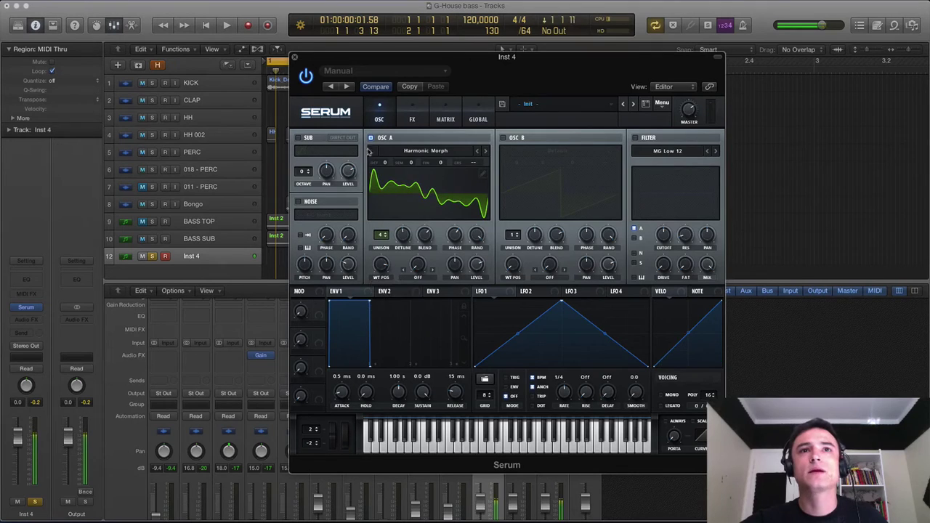
{"action": "mouse_move", "coordinate": [454, 266]}
{"action": "left_mouse_down"}
{"action": "mouse_move", "coordinate": [446, 196]}
{"action": "mouse_move", "coordinate": [449, 312]}
{"action": "mouse_move", "coordinate": [446, 252]}
{"action": "mouse_move", "coordinate": [478, 207]}
{"action": "mouse_move", "coordinate": [479, 357]}
{"action": "mouse_move", "coordinate": [476, 265]}
{"action": "left_mouse_up"}
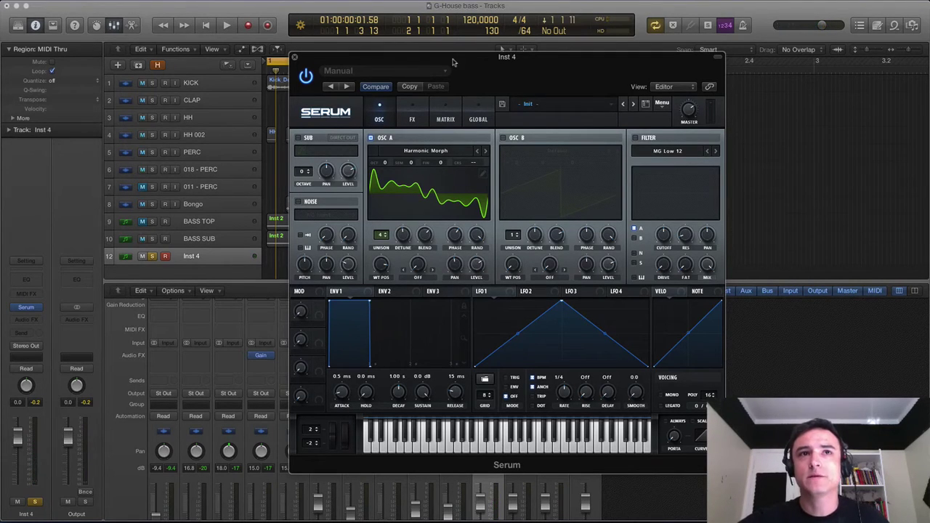
Step: Load the Vowel wavetable OOH_YAH_OO in oscillator A and sweep its wavetable position down and up
{"action": "left_click", "coordinate": [435, 153]}
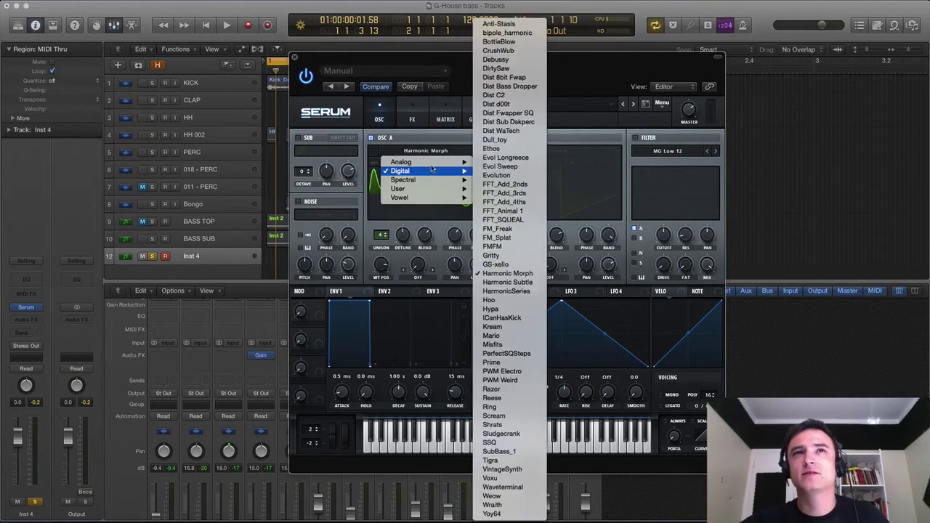
{"action": "mouse_move", "coordinate": [400, 161]}
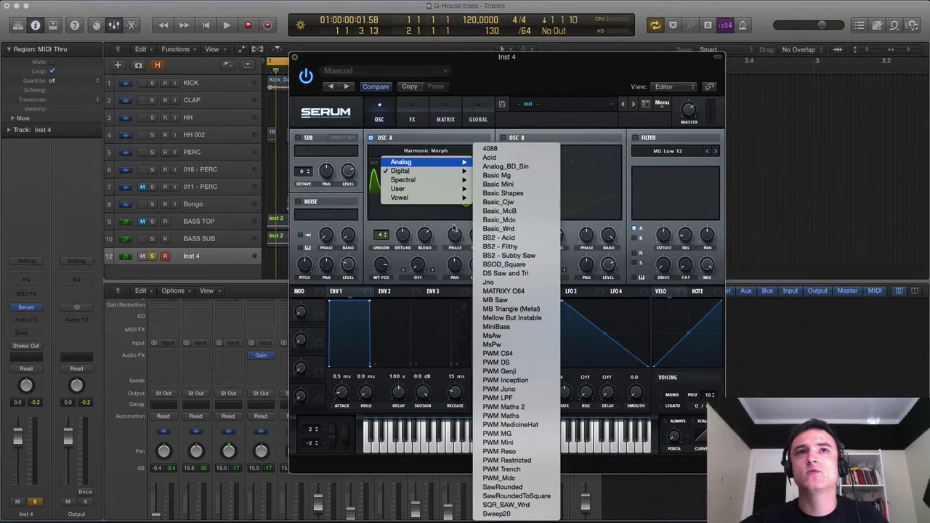
{"action": "mouse_move", "coordinate": [429, 179]}
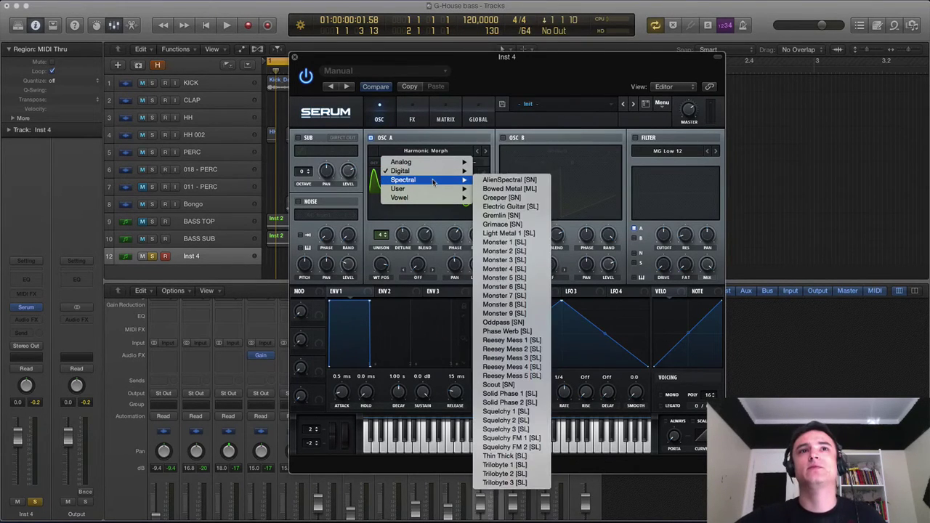
{"action": "mouse_move", "coordinate": [435, 198]}
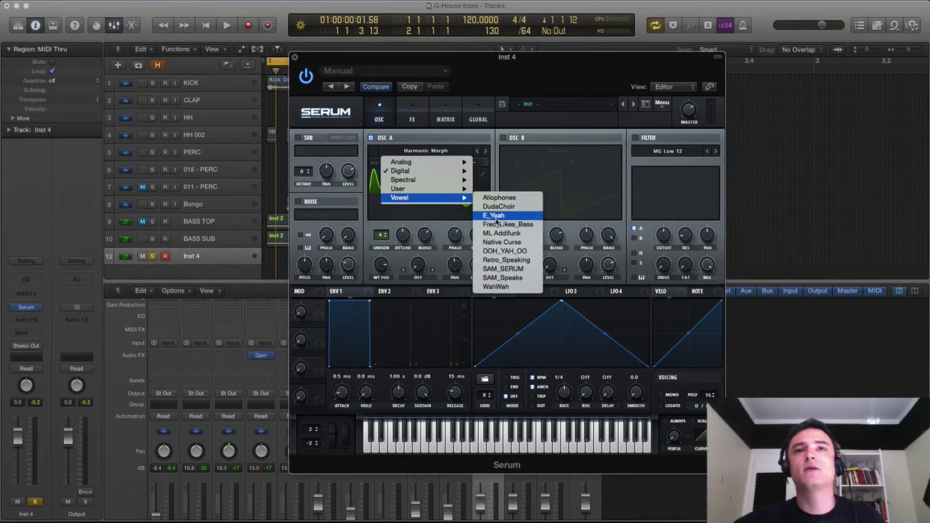
{"action": "left_click", "coordinate": [501, 252]}
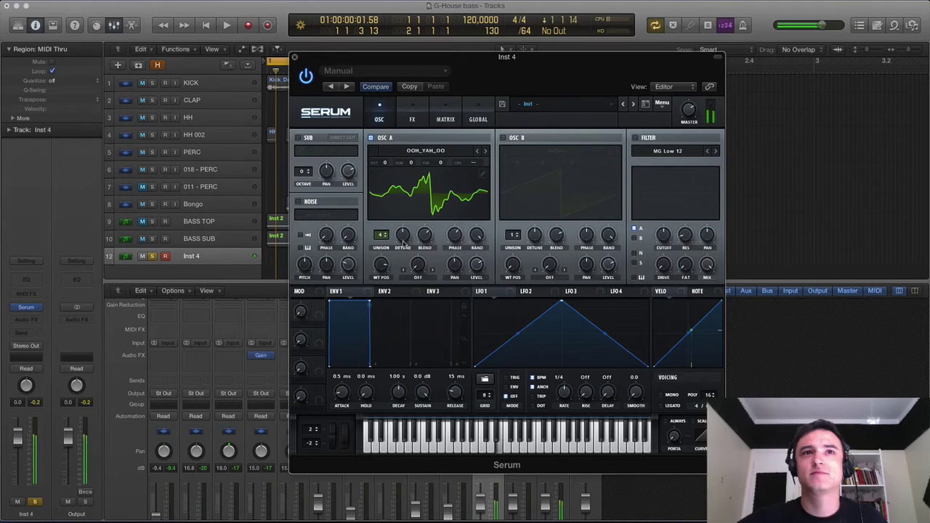
{"action": "left_click_drag", "start_coordinate": [381, 265], "coordinate": [376, 336]}
{"action": "left_click_drag", "start_coordinate": [383, 267], "coordinate": [407, 157]}
Step: Step oscillator A through Retro_Speaking to the SAM_SERUM wavetable and vary its wavetable position
{"action": "left_click", "coordinate": [485, 150]}
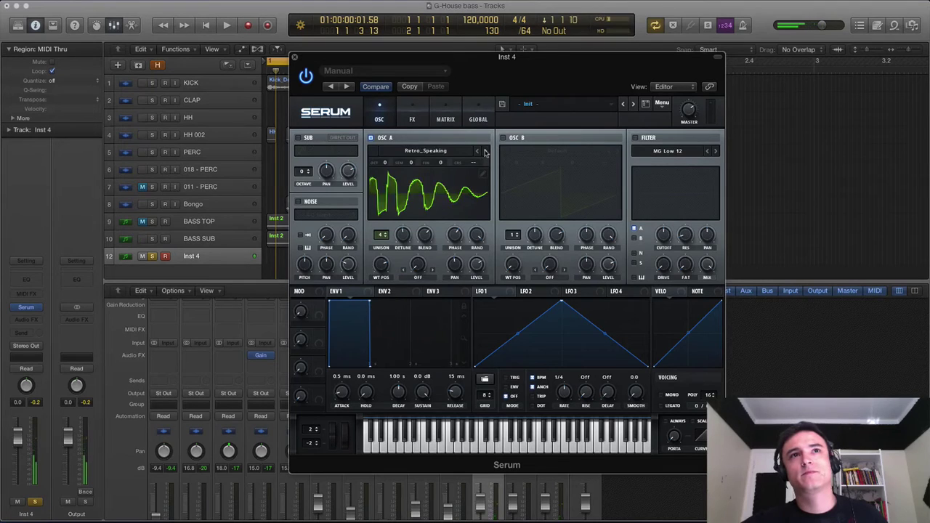
{"action": "left_click", "coordinate": [485, 150]}
{"action": "left_click_drag", "start_coordinate": [382, 263], "coordinate": [377, 220]}
Step: Load the Analog wavetable Analog_BD_Sin in oscillator A and vary its wavetable position
{"action": "left_click", "coordinate": [433, 150]}
{"action": "mouse_move", "coordinate": [403, 162]}
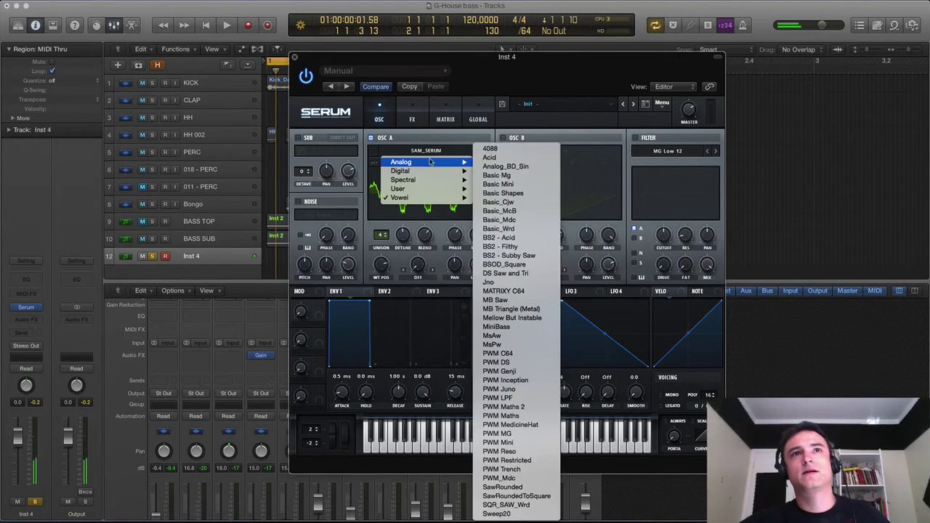
{"action": "left_click", "coordinate": [508, 167]}
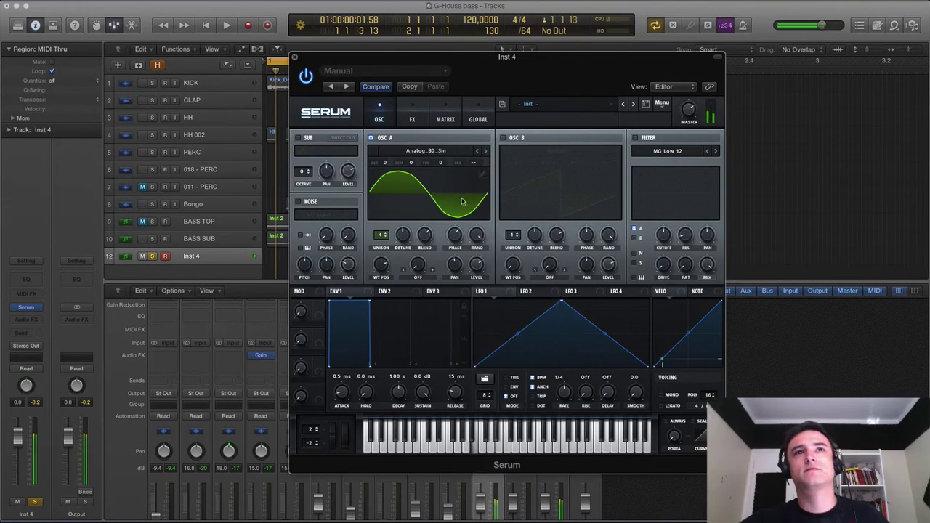
{"action": "left_click_drag", "start_coordinate": [380, 262], "coordinate": [398, 285]}
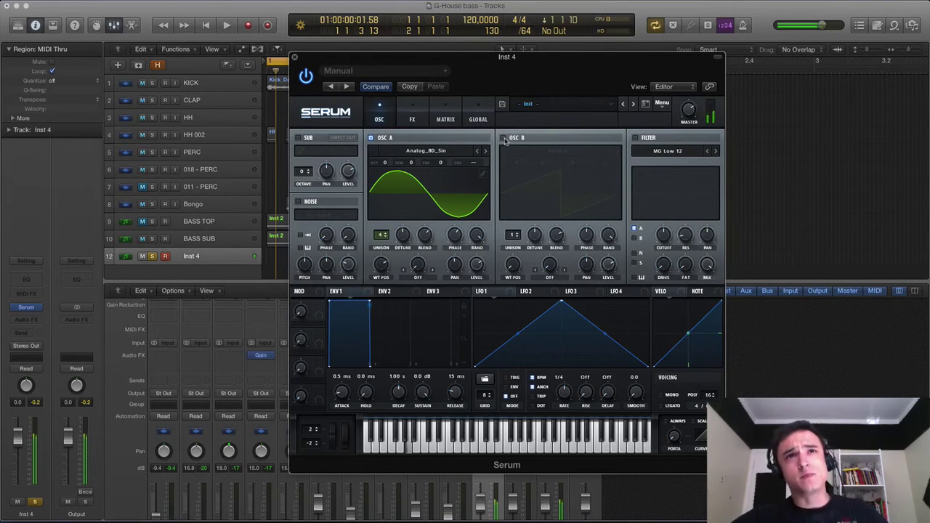
Step: Turn on oscillator B, lower its level to about 16%, and set its unison to 2 voices
{"action": "left_click", "coordinate": [503, 138]}
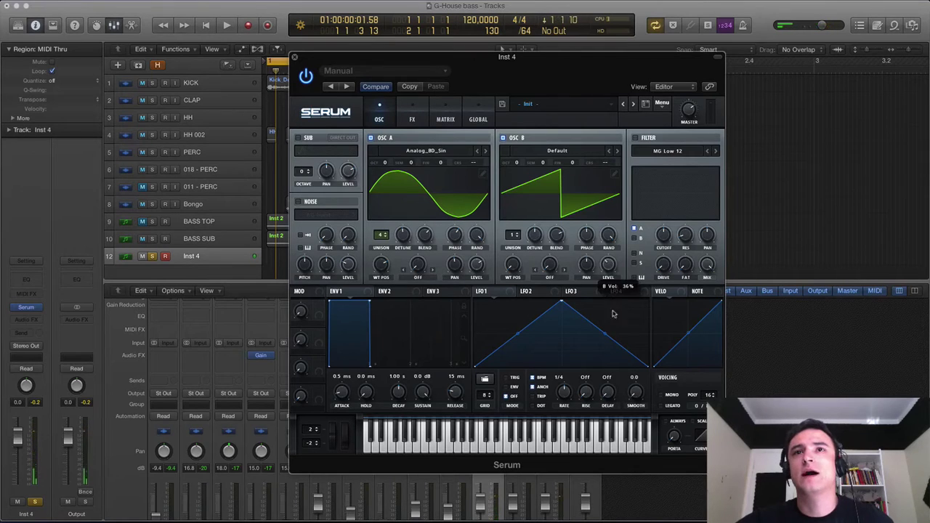
{"action": "left_click_drag", "start_coordinate": [619, 340], "coordinate": [619, 321]}
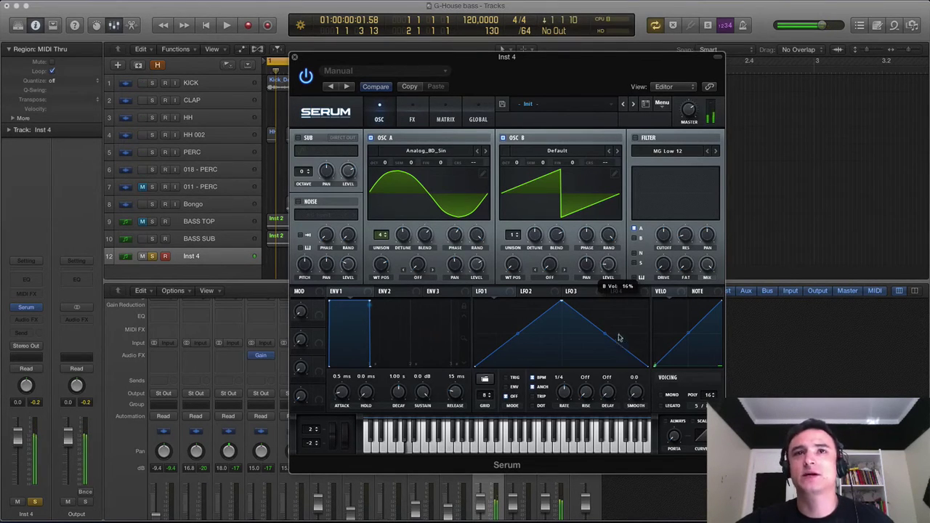
{"action": "left_click_drag", "start_coordinate": [618, 330], "coordinate": [618, 331]}
{"action": "left_click", "coordinate": [519, 236]}
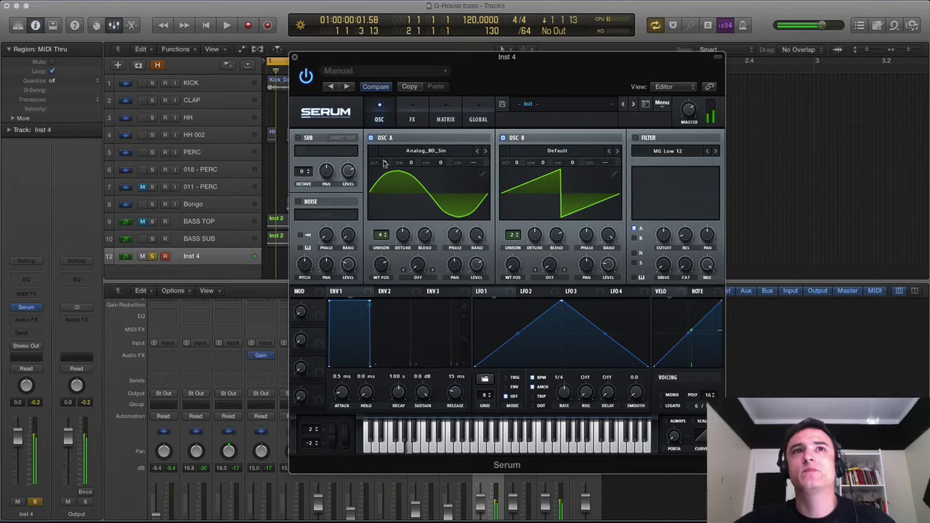
Step: Set oscillator A's octave to -1 and return oscillator B's octave to 0 after trying +1
{"action": "left_click_drag", "start_coordinate": [391, 162], "coordinate": [391, 183]}
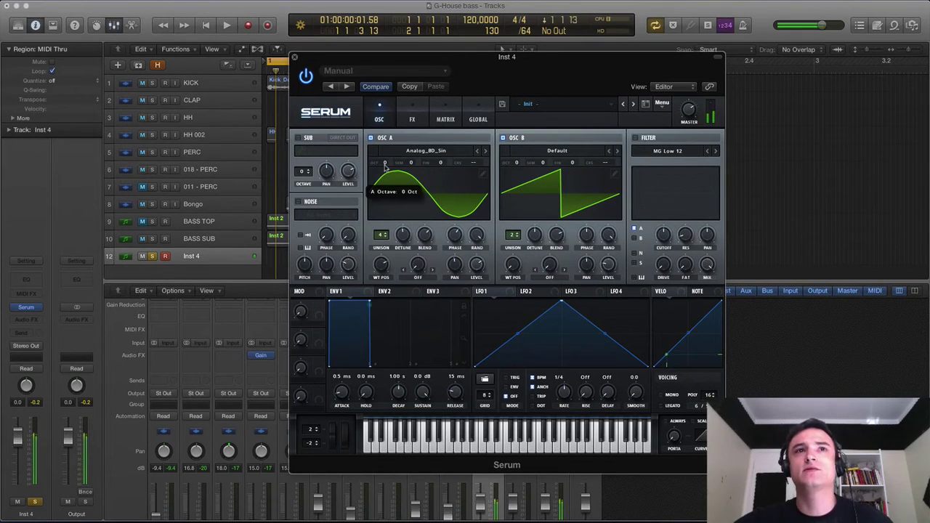
{"action": "left_click_drag", "start_coordinate": [385, 167], "coordinate": [386, 176]}
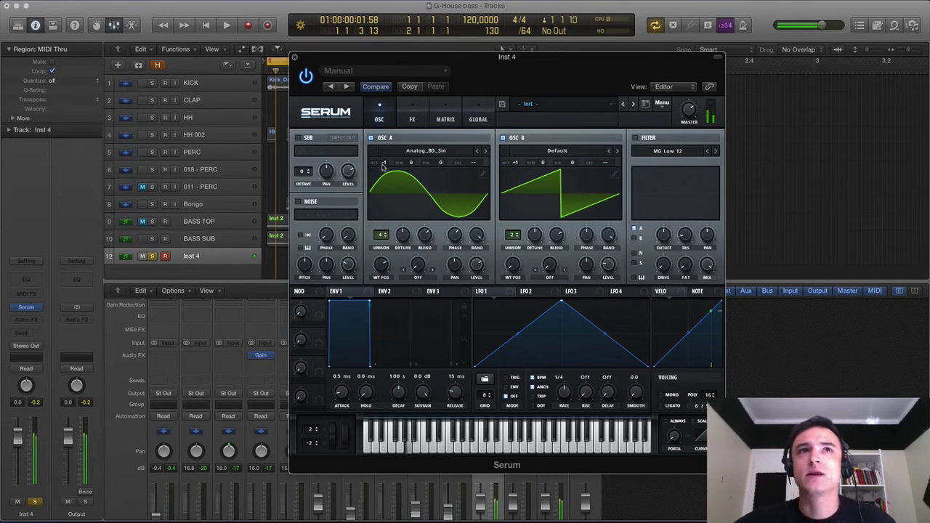
{"action": "mouse_move", "coordinate": [513, 166]}
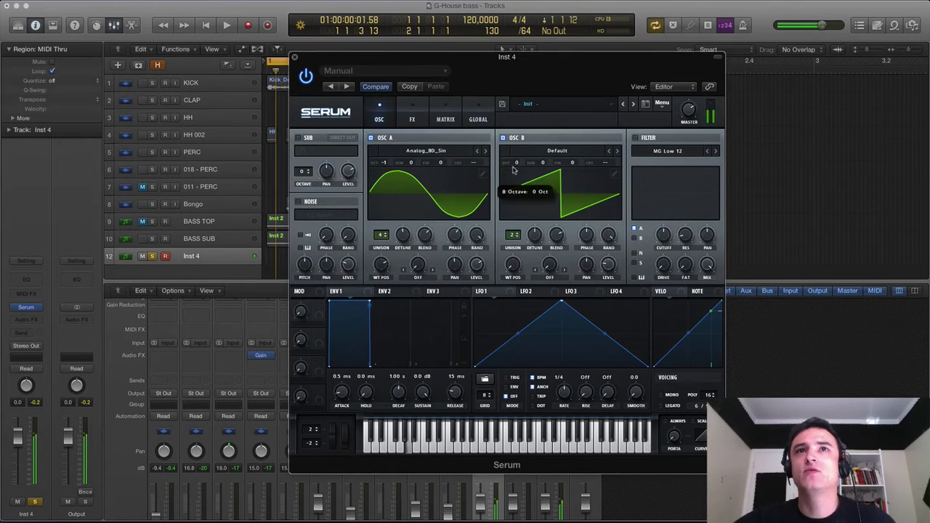
Step: Load the Spectral wavetable Monster 4 [SL] in oscillator B and switch oscillator A to Basic Mg
{"action": "left_click", "coordinate": [555, 151]}
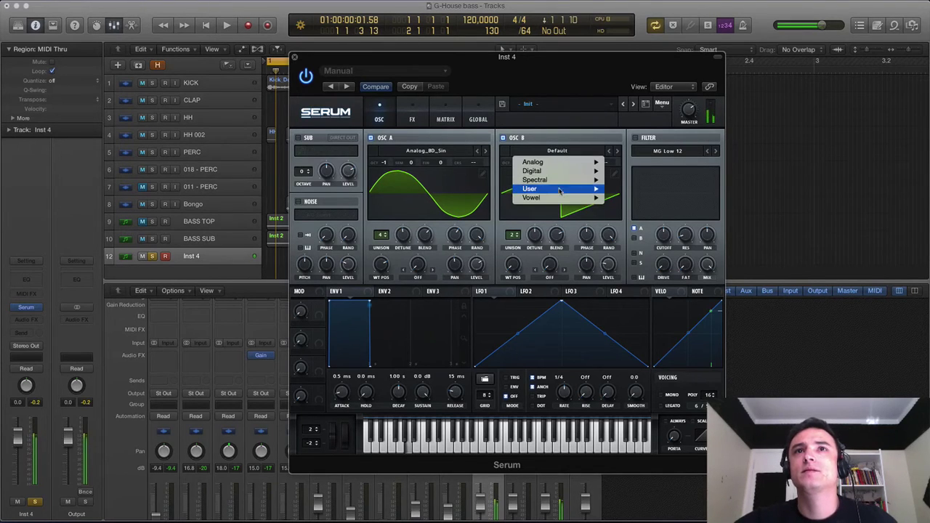
{"action": "mouse_move", "coordinate": [586, 184]}
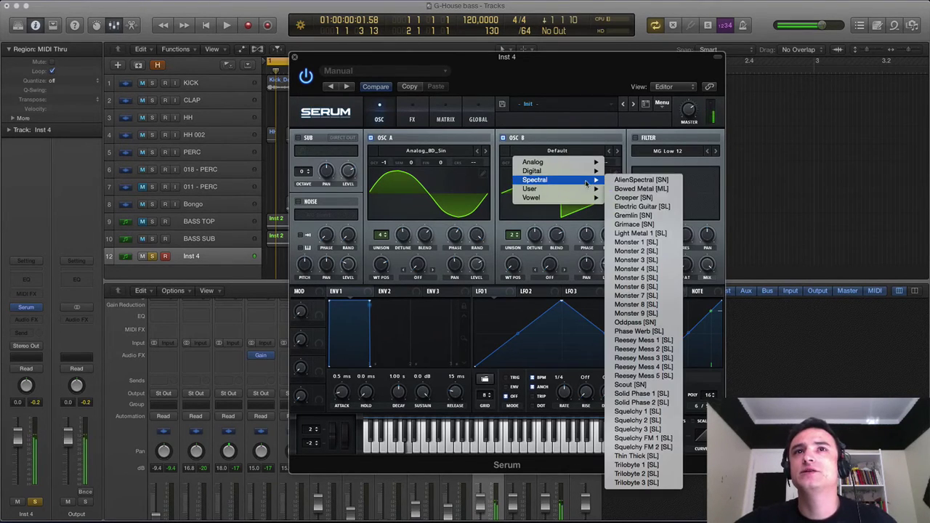
{"action": "left_click", "coordinate": [634, 269]}
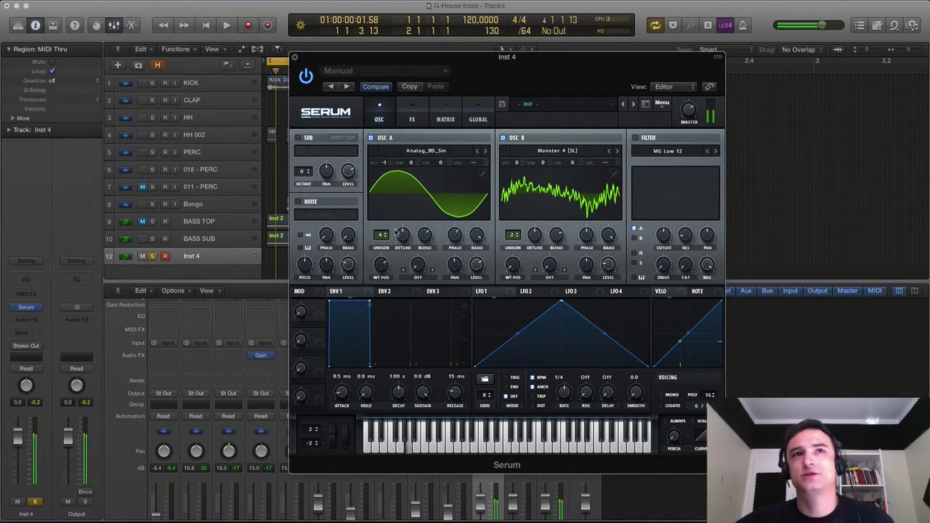
{"action": "left_click", "coordinate": [486, 153]}
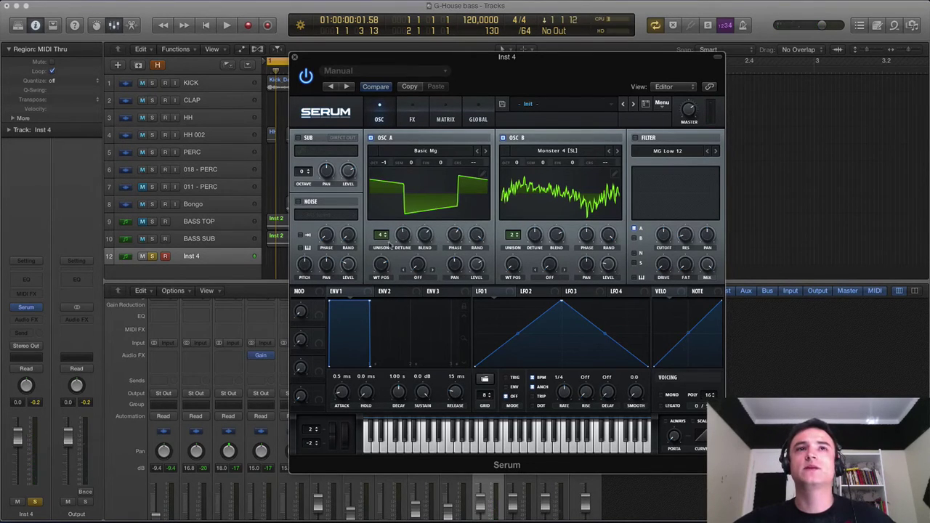
Step: Turn on the sub oscillator, try its pulse shapes, and set it to a sine at octave -1
{"action": "left_click", "coordinate": [298, 138]}
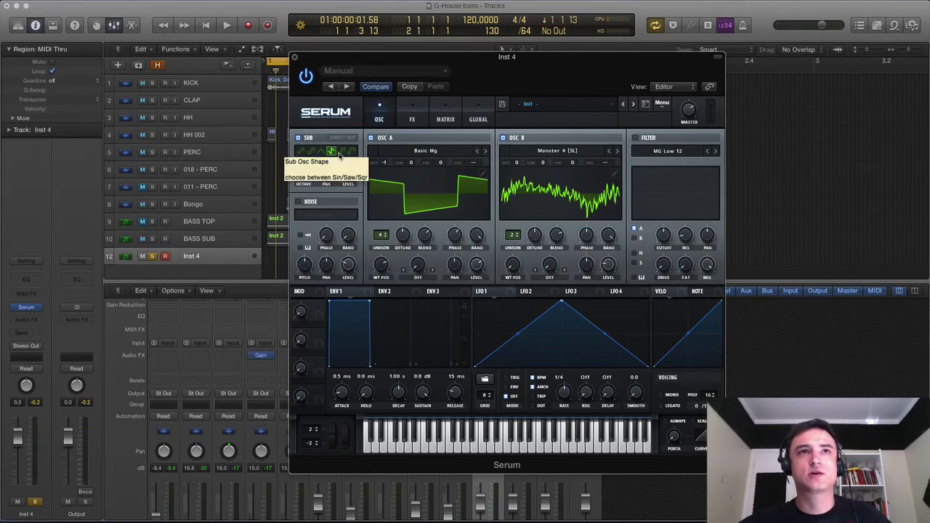
{"action": "left_click", "coordinate": [341, 152]}
{"action": "left_click", "coordinate": [352, 151]}
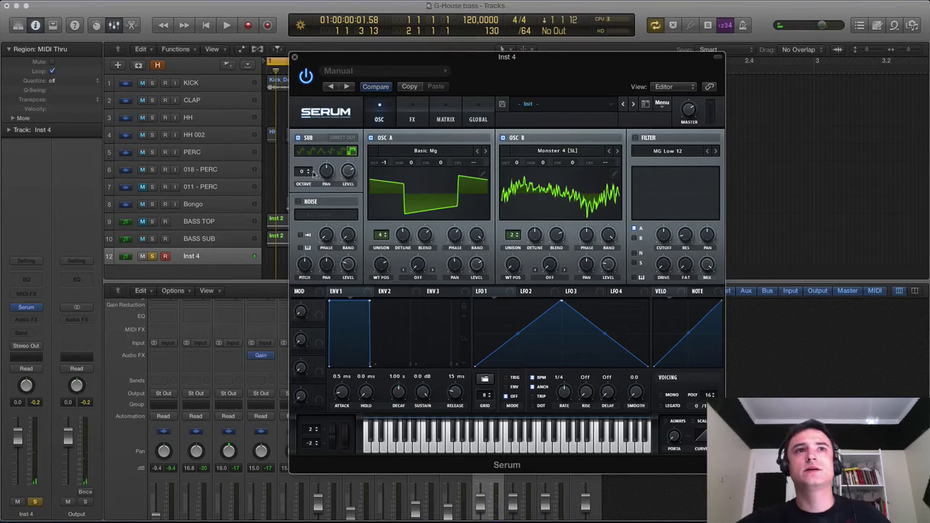
{"action": "left_click", "coordinate": [311, 175]}
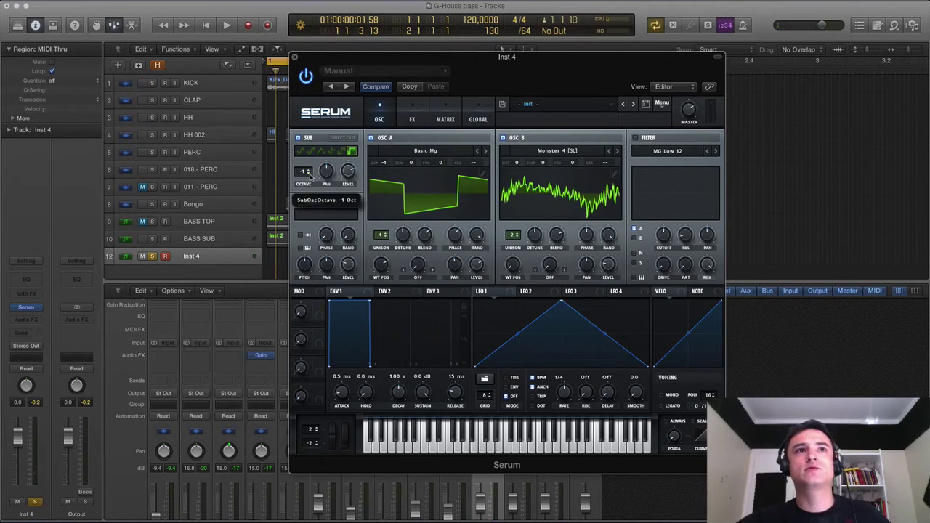
{"action": "left_click", "coordinate": [311, 176]}
{"action": "left_click", "coordinate": [310, 172]}
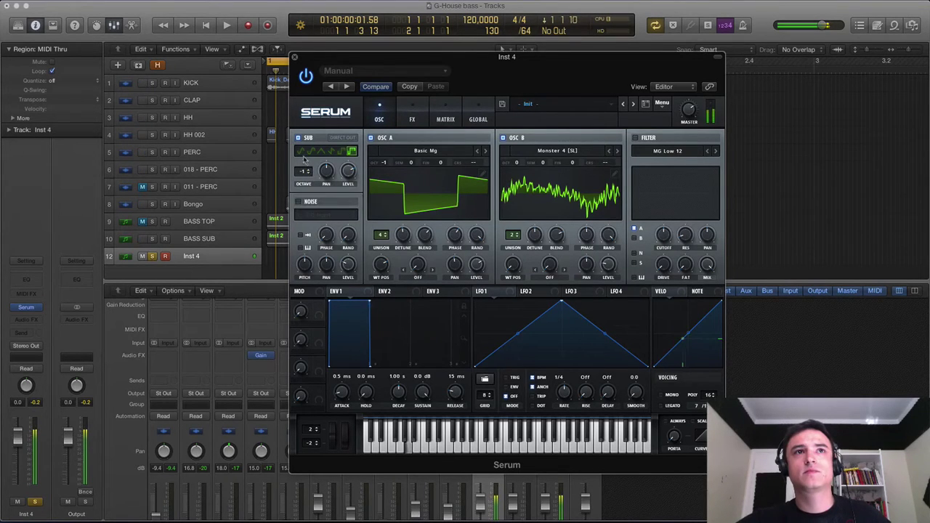
{"action": "left_click", "coordinate": [300, 152]}
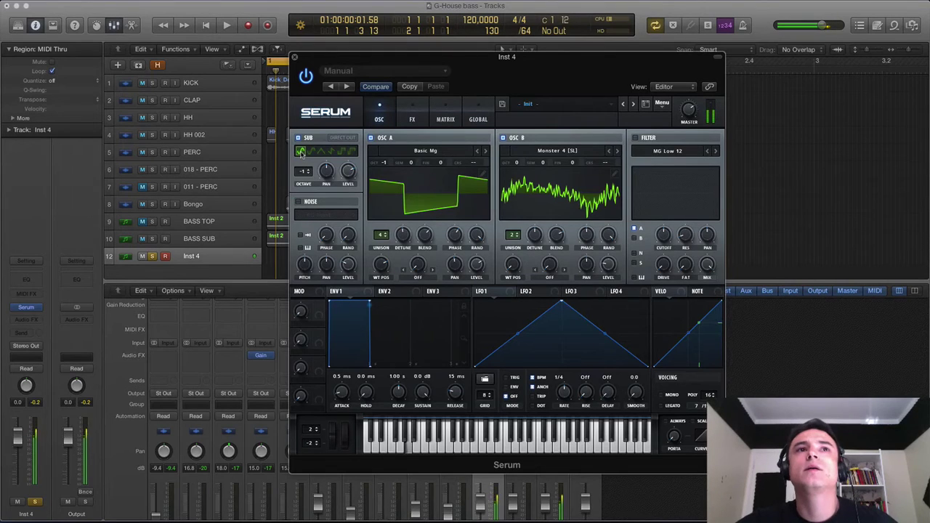
Step: Turn on the noise oscillator with the AC hum1 sample and adjust its level
{"action": "left_click", "coordinate": [298, 202]}
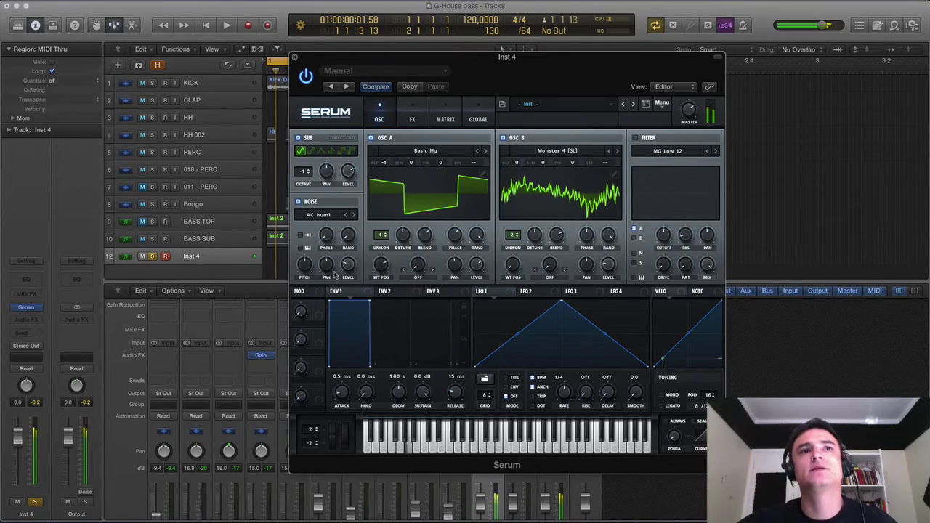
{"action": "mouse_move", "coordinate": [349, 265]}
{"action": "left_mouse_down"}
{"action": "mouse_move", "coordinate": [352, 298]}
{"action": "mouse_move", "coordinate": [324, 203]}
{"action": "mouse_move", "coordinate": [332, 259]}
{"action": "left_mouse_up"}
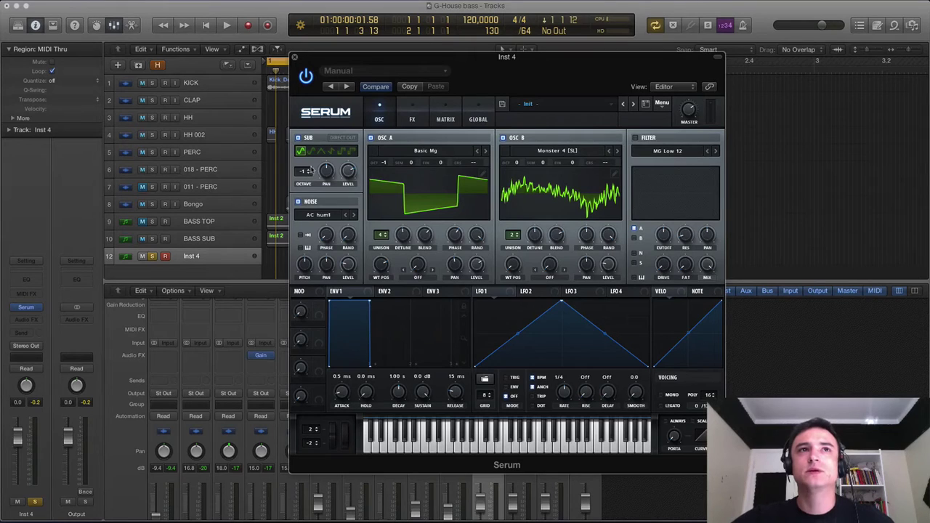
Step: Show oscillator B's wavetable in 3D, vary its wavetable position, and return it to 1
{"action": "left_click", "coordinate": [521, 211]}
{"action": "left_click", "coordinate": [442, 191]}
{"action": "left_click", "coordinate": [442, 211]}
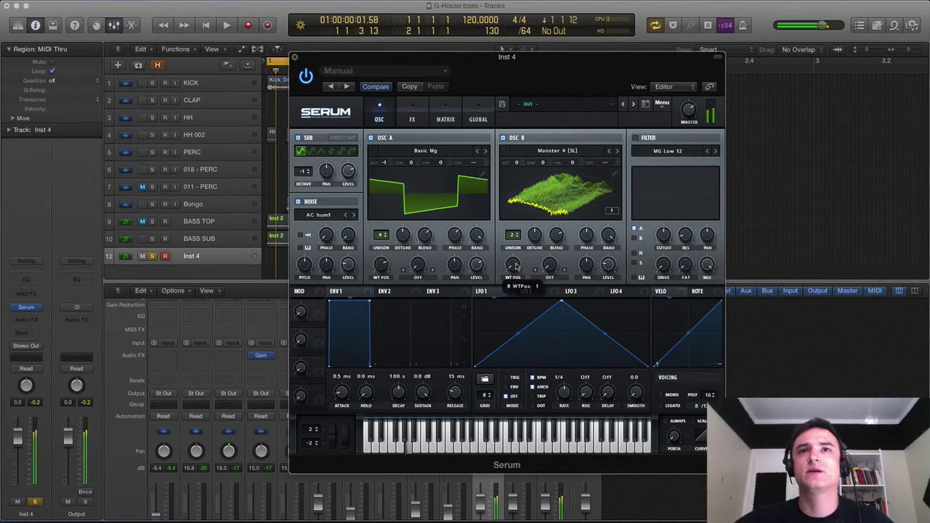
{"action": "left_click_drag", "start_coordinate": [512, 265], "coordinate": [513, 247]}
{"action": "double_click", "coordinate": [513, 247]}
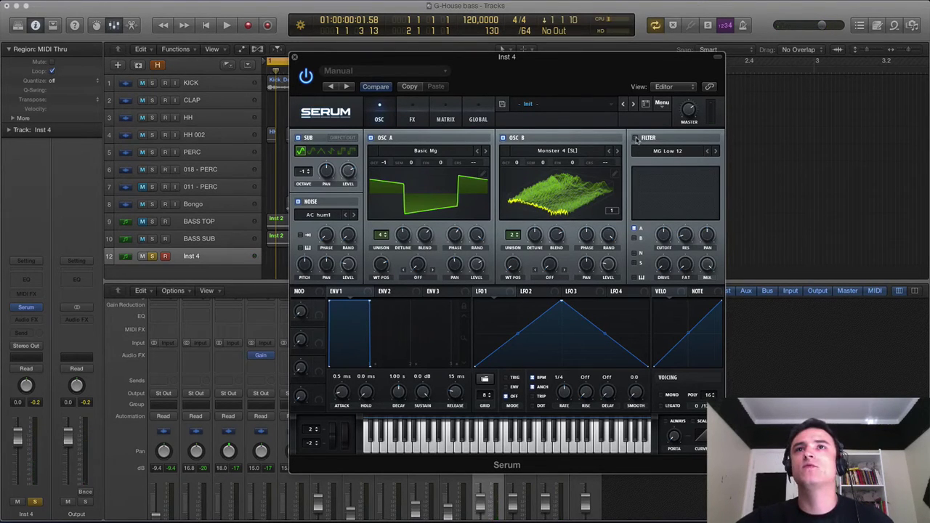
Step: Turn on the filter and try the flanger type Cmb H6- while varying its cutoff
{"action": "left_click", "coordinate": [636, 138]}
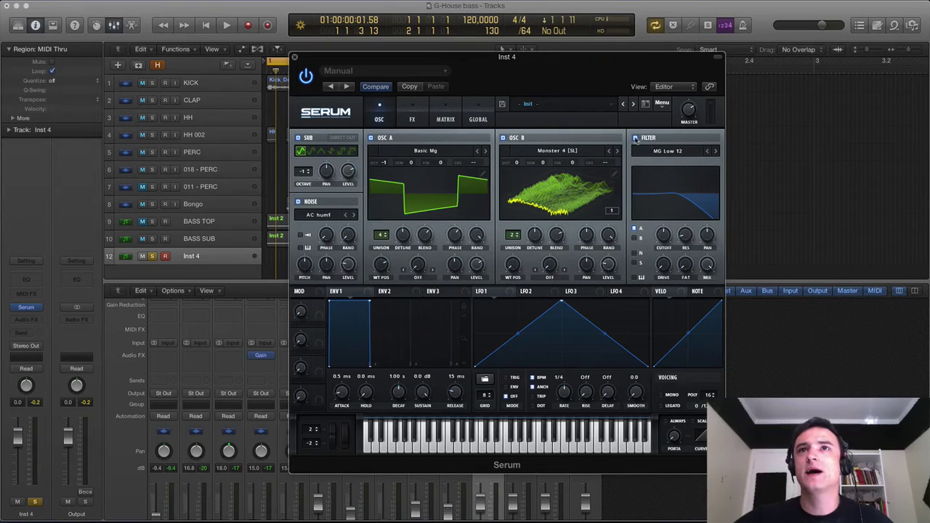
{"action": "left_click", "coordinate": [635, 139]}
{"action": "left_click", "coordinate": [635, 139]}
{"action": "left_click", "coordinate": [662, 151]}
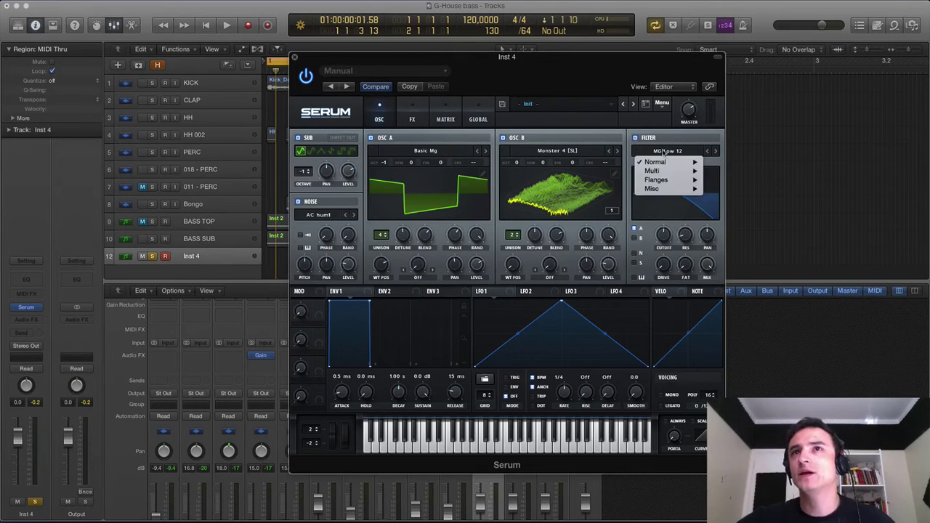
{"action": "mouse_move", "coordinate": [658, 162]}
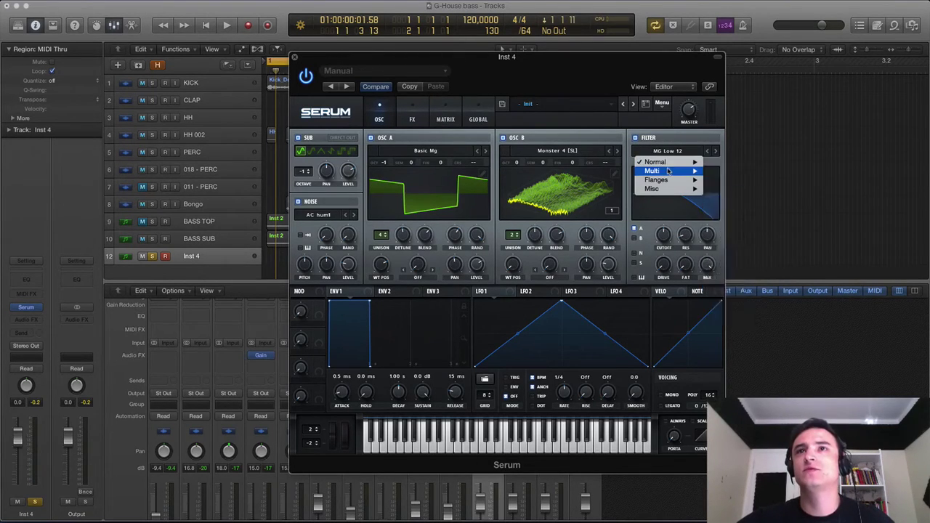
{"action": "mouse_move", "coordinate": [676, 192]}
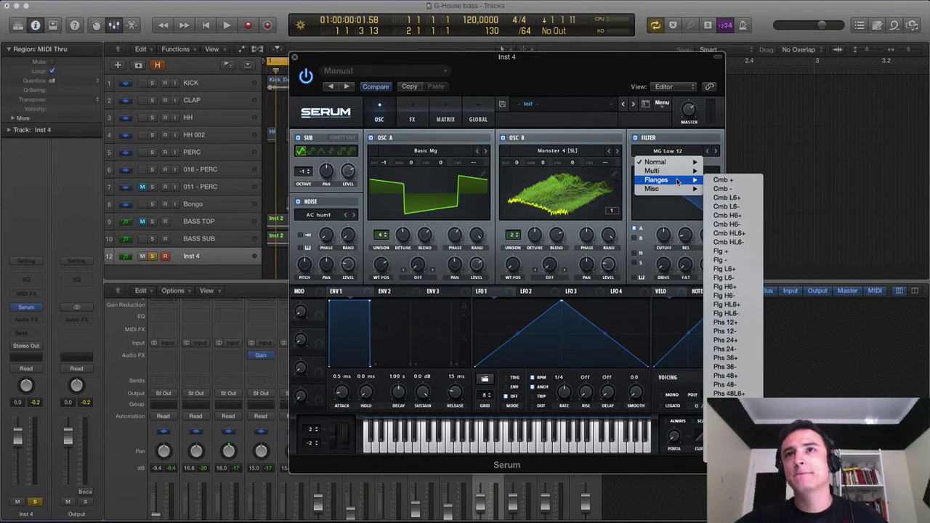
{"action": "left_click", "coordinate": [727, 223]}
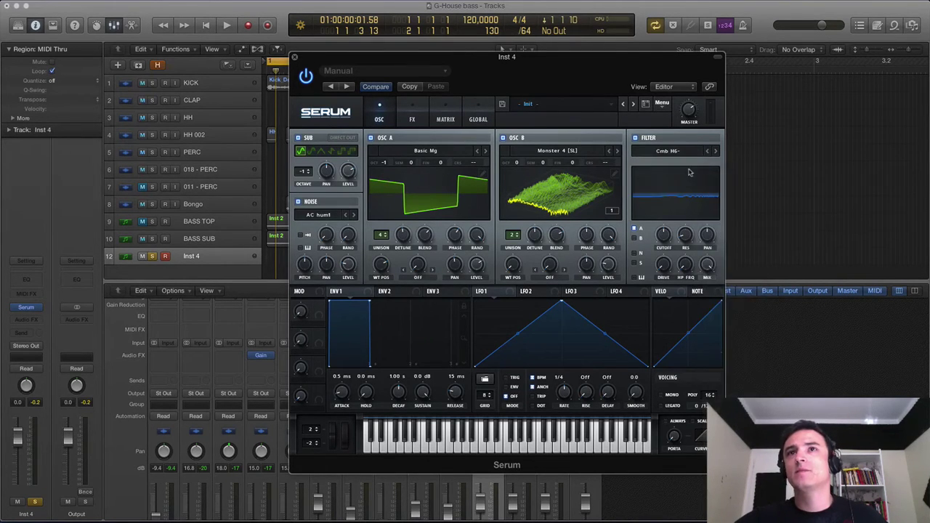
{"action": "mouse_move", "coordinate": [667, 239]}
{"action": "left_mouse_down"}
{"action": "mouse_move", "coordinate": [667, 199]}
{"action": "mouse_move", "coordinate": [670, 305]}
{"action": "mouse_move", "coordinate": [664, 254]}
{"action": "left_mouse_up"}
Step: Change the filter type to Low 24, adjust its cutoff, and route oscillator B through the filter
{"action": "left_click", "coordinate": [672, 151]}
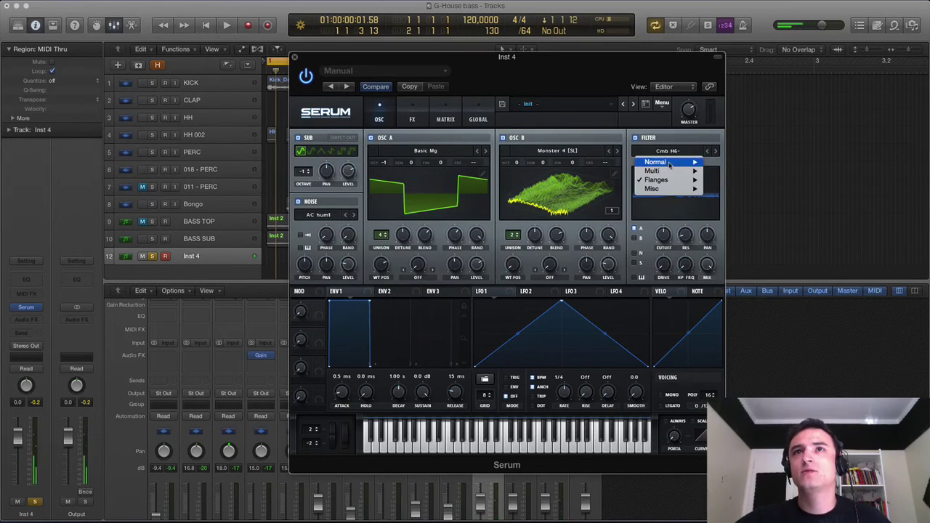
{"action": "mouse_move", "coordinate": [676, 162]}
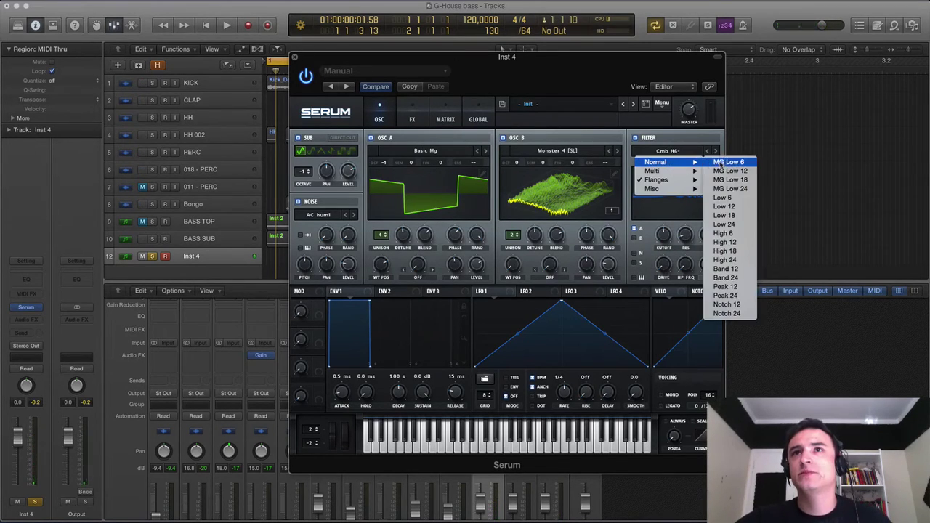
{"action": "left_click", "coordinate": [723, 224]}
{"action": "mouse_move", "coordinate": [663, 233]}
{"action": "left_mouse_down"}
{"action": "mouse_move", "coordinate": [660, 182]}
{"action": "mouse_move", "coordinate": [658, 230]}
{"action": "left_mouse_up"}
{"action": "left_click", "coordinate": [635, 238]}
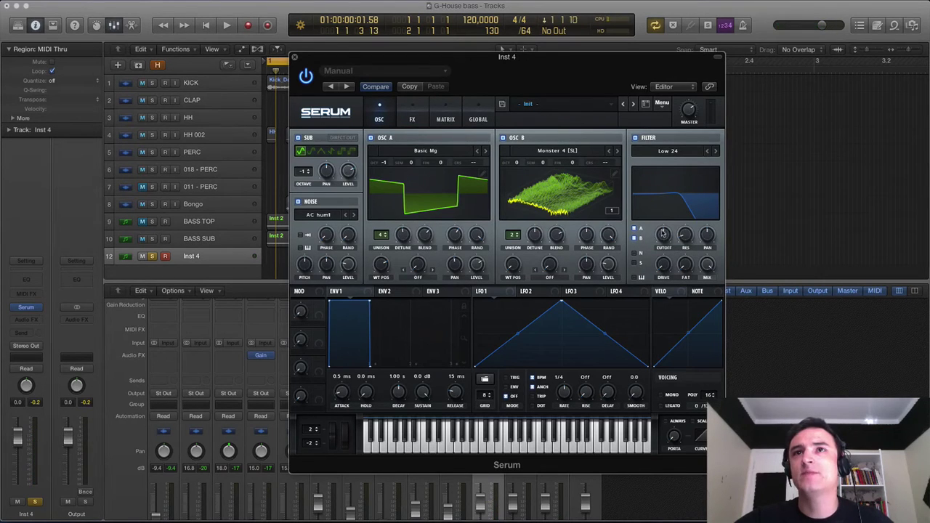
Step: Turn off the noise oscillator and sweep the filter cutoff up and back down
{"action": "left_click_drag", "start_coordinate": [668, 238], "coordinate": [667, 191]}
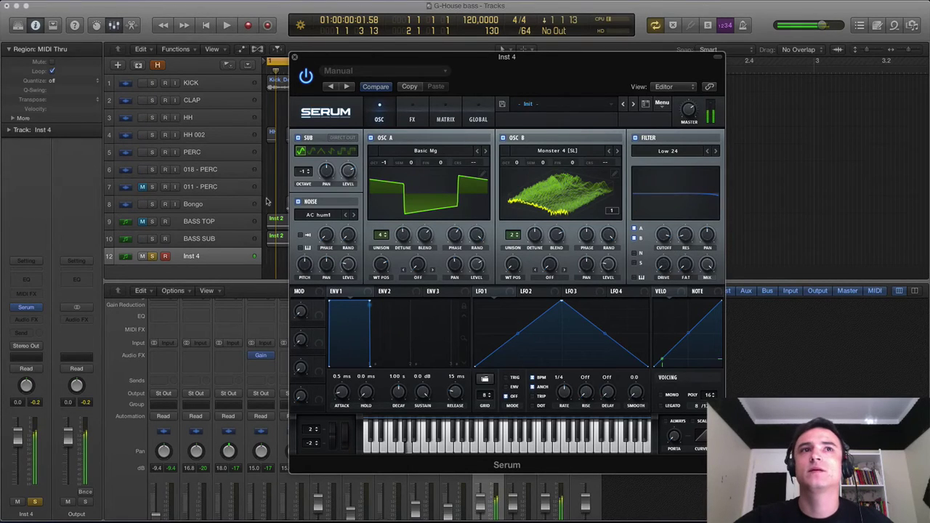
{"action": "left_click", "coordinate": [297, 202]}
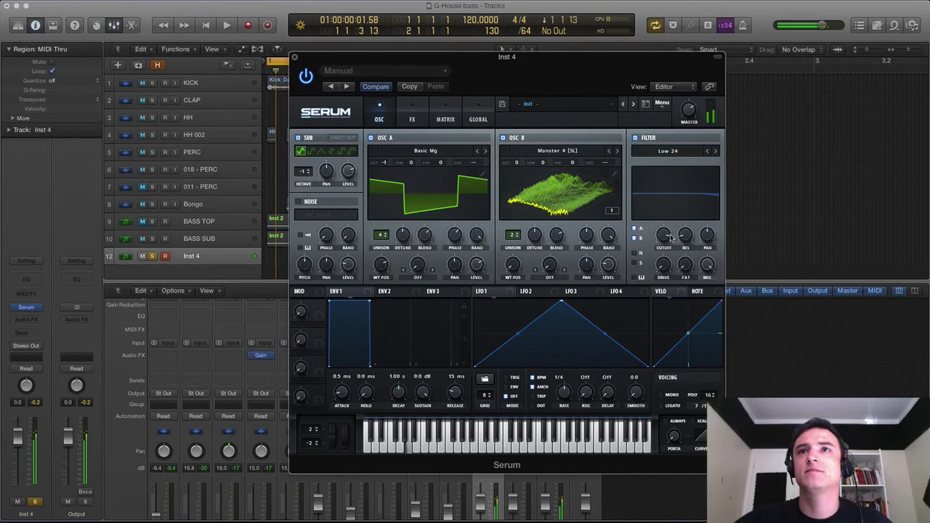
{"action": "left_click_drag", "start_coordinate": [669, 238], "coordinate": [676, 263]}
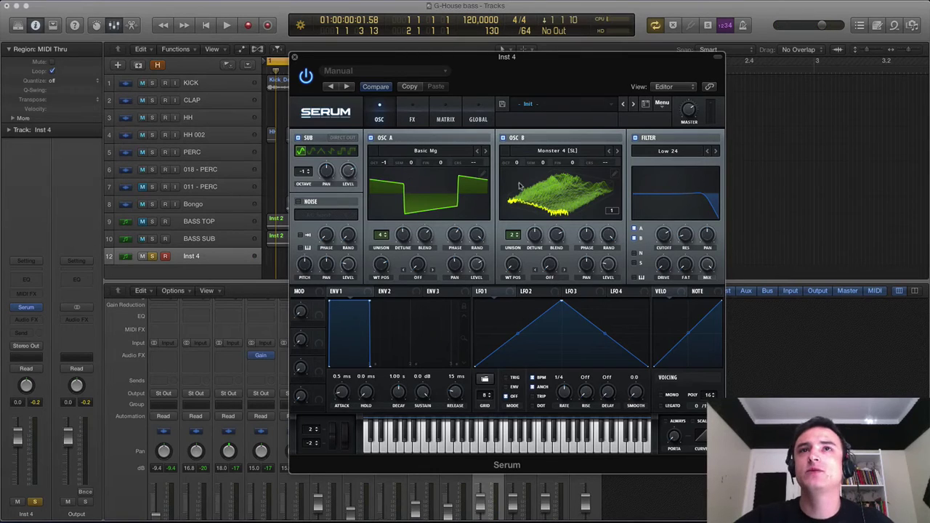
Step: Try oscillator B at +12 semitones and set its semitone tuning to +7
{"action": "left_click_drag", "start_coordinate": [541, 164], "coordinate": [543, 130]}
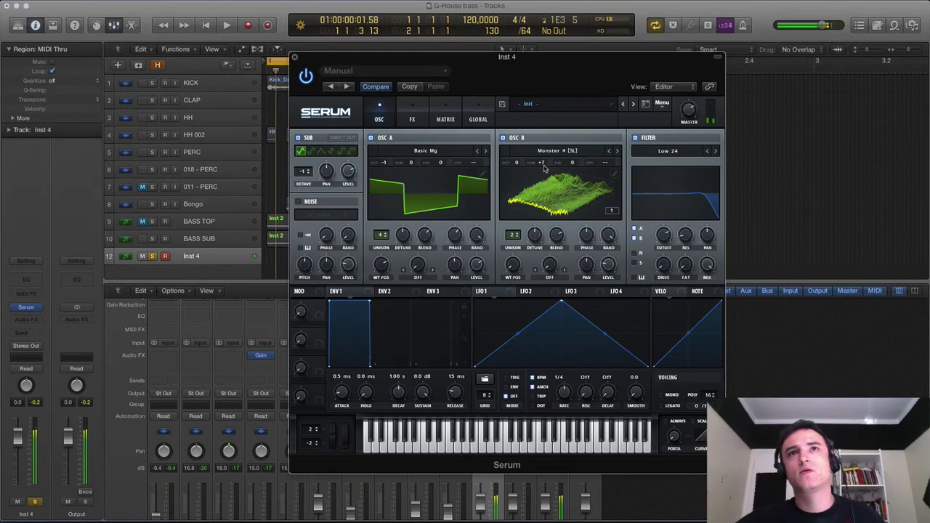
{"action": "left_click_drag", "start_coordinate": [544, 167], "coordinate": [559, 147]}
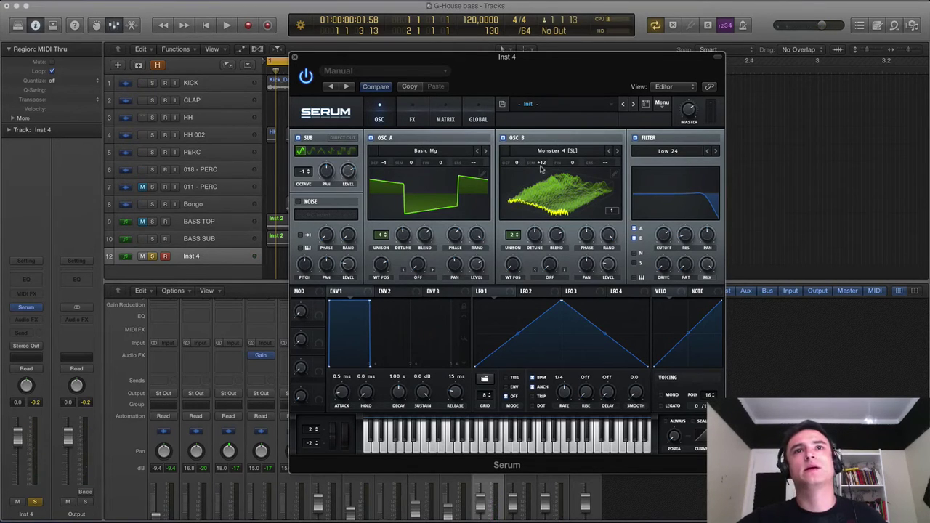
{"action": "left_click_drag", "start_coordinate": [542, 162], "coordinate": [550, 194]}
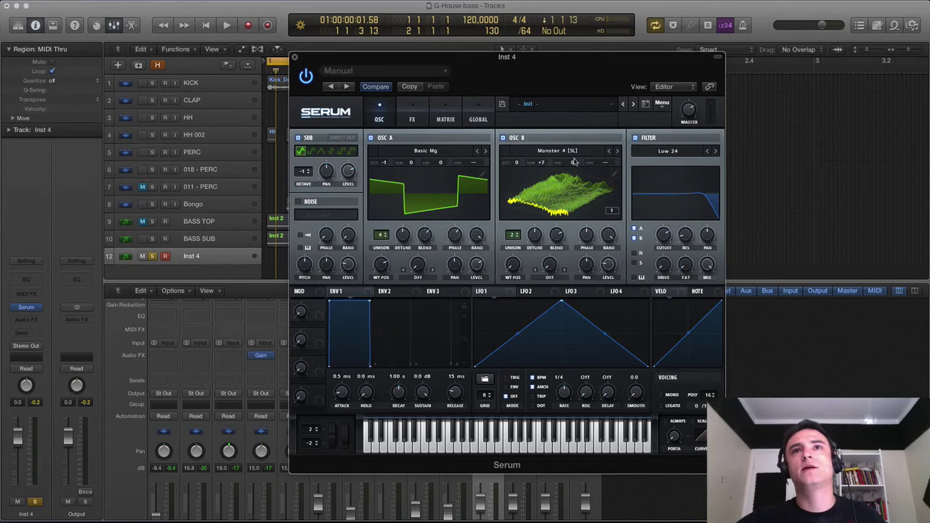
Step: Set oscillator B's fine tuning to 36 cents and lower the filter cutoff slightly
{"action": "mouse_move", "coordinate": [572, 166]}
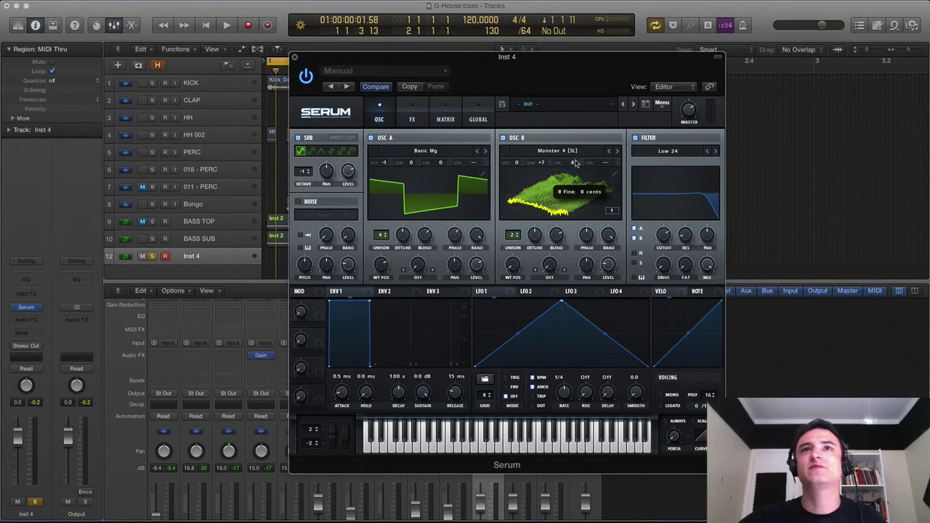
{"action": "mouse_move", "coordinate": [574, 162]}
{"action": "left_mouse_down"}
{"action": "mouse_move", "coordinate": [578, 82]}
{"action": "mouse_move", "coordinate": [575, 149]}
{"action": "left_mouse_up"}
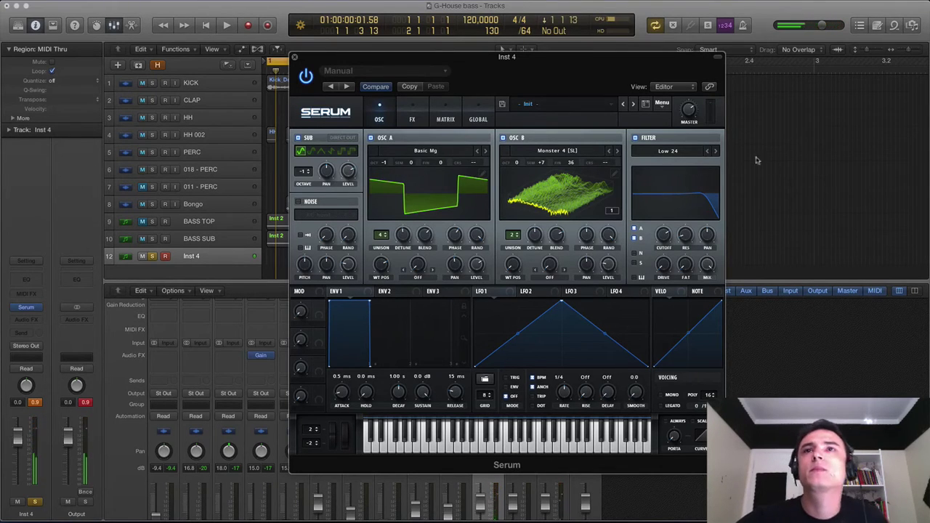
{"action": "left_click_drag", "start_coordinate": [665, 238], "coordinate": [668, 246]}
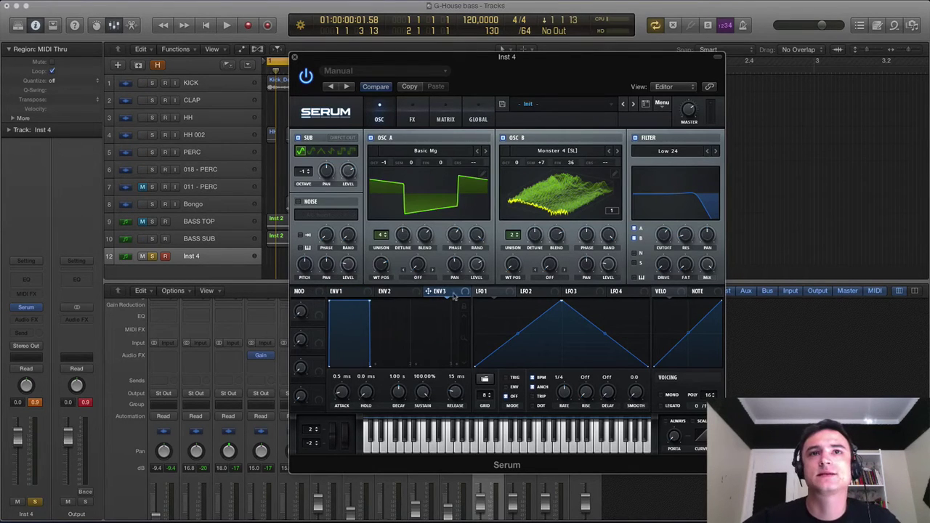
Step: Look through envelopes 1 to 3, LFO 1 and LFO 4
{"action": "left_click", "coordinate": [351, 292]}
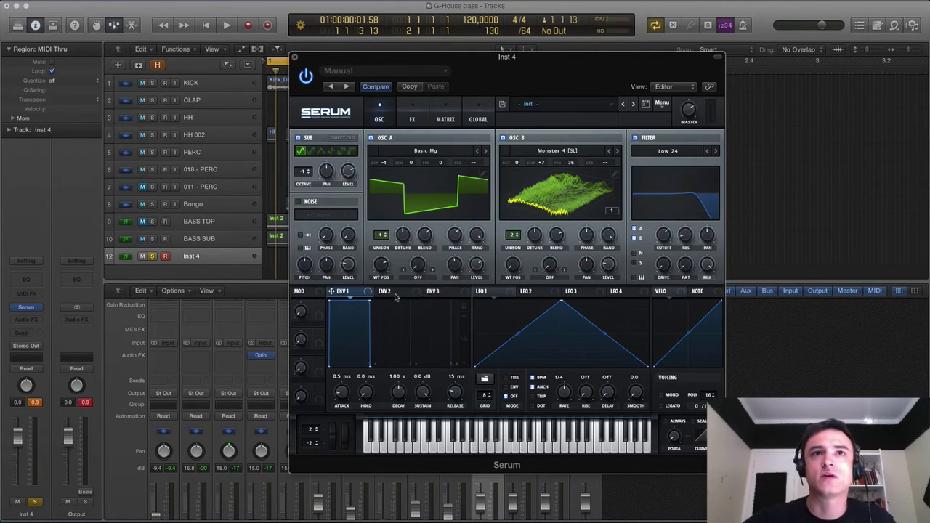
{"action": "left_click", "coordinate": [384, 291]}
{"action": "left_click", "coordinate": [439, 292]}
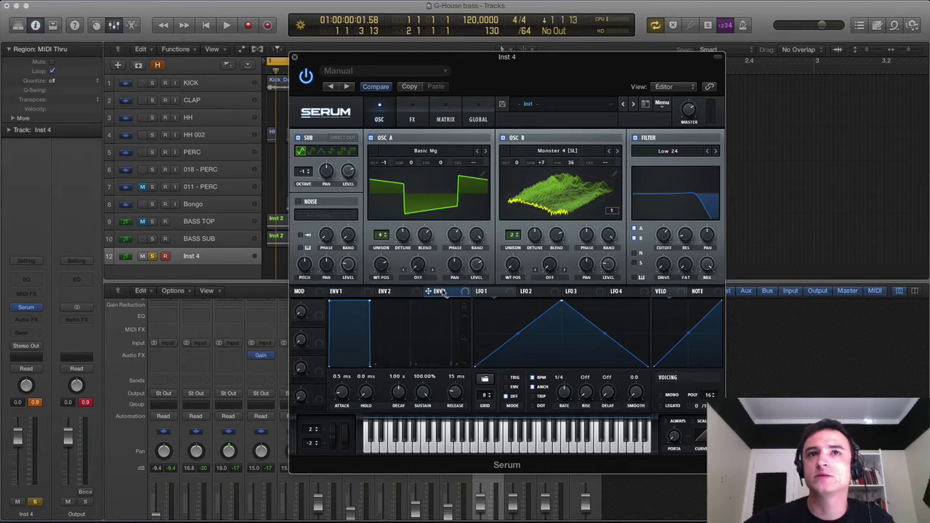
{"action": "left_click", "coordinate": [487, 291]}
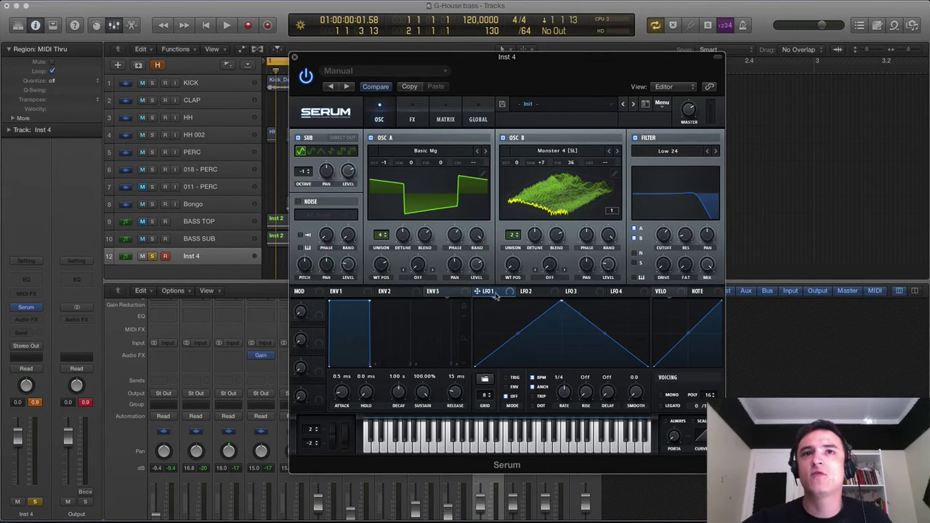
{"action": "left_click", "coordinate": [628, 294]}
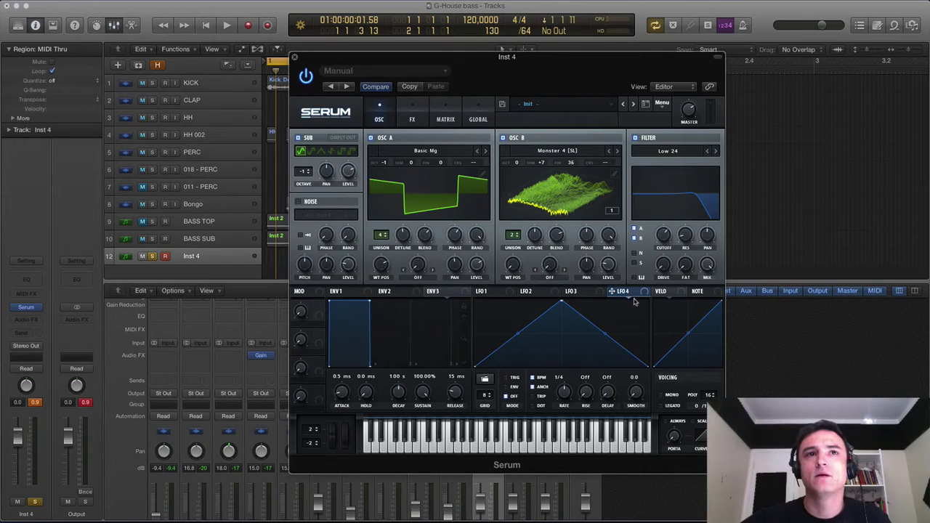
Step: In envelope 1, try a 647 ms attack, set the release to 1.15 s, and return the attack to 0 ms
{"action": "left_click", "coordinate": [349, 292]}
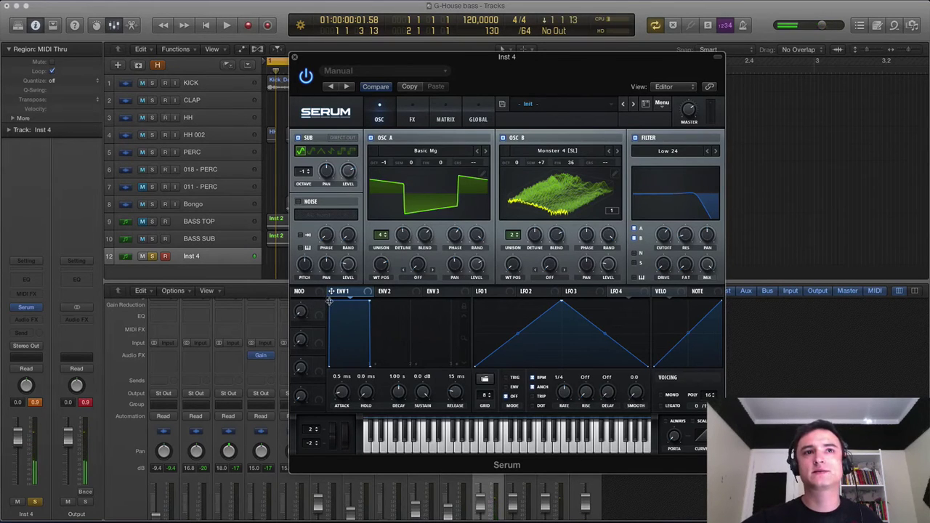
{"action": "left_click_drag", "start_coordinate": [329, 303], "coordinate": [383, 300]}
{"action": "left_click_drag", "start_coordinate": [399, 365], "coordinate": [470, 356]}
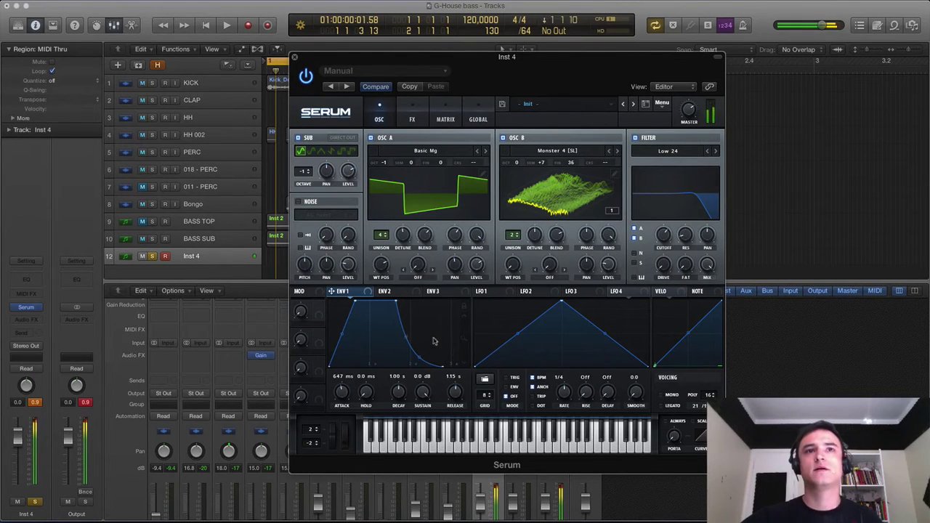
{"action": "left_click_drag", "start_coordinate": [372, 300], "coordinate": [285, 310]}
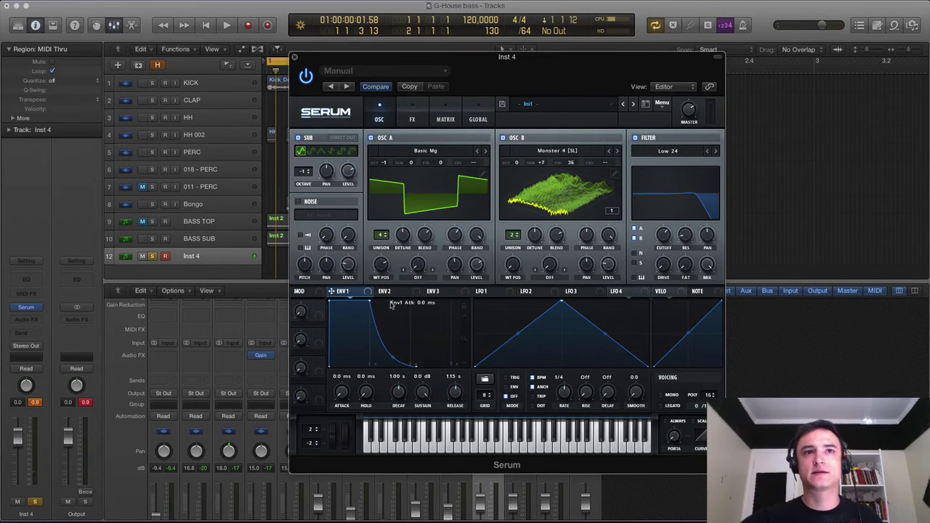
Step: Make envelope 1 a short pluck with the sustain fully down, a 0 ms release and a 436 ms decay
{"action": "left_click_drag", "start_coordinate": [368, 301], "coordinate": [369, 302]}
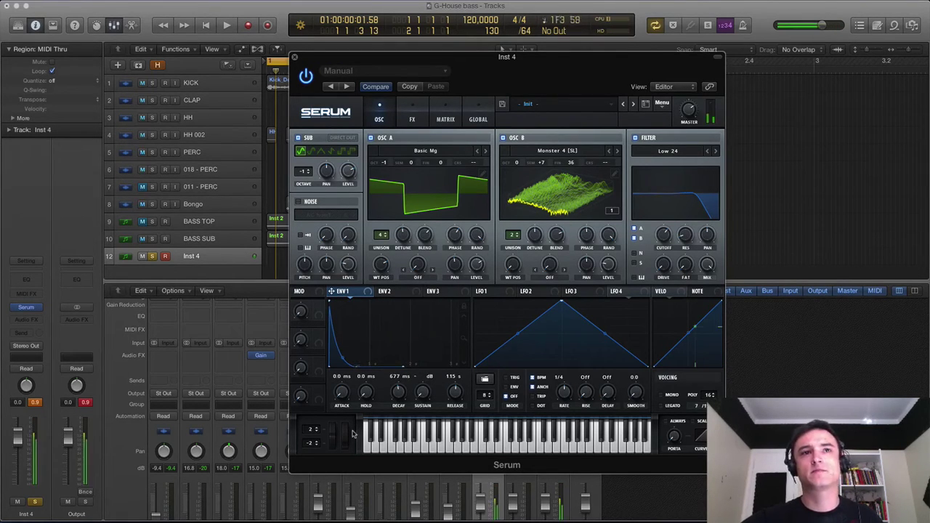
{"action": "left_click_drag", "start_coordinate": [455, 396], "coordinate": [385, 439]}
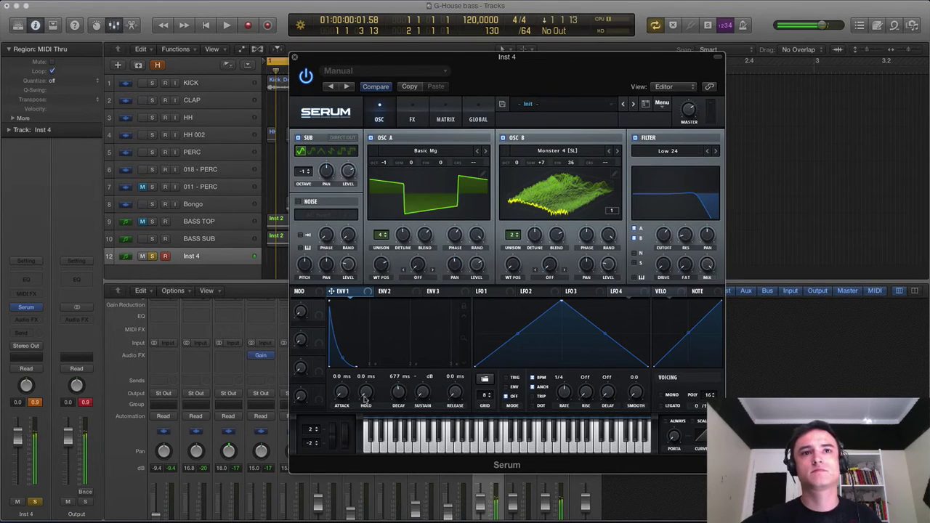
{"action": "mouse_move", "coordinate": [398, 392]}
{"action": "left_mouse_down"}
{"action": "mouse_move", "coordinate": [399, 415]}
{"action": "mouse_move", "coordinate": [398, 393]}
{"action": "left_mouse_up"}
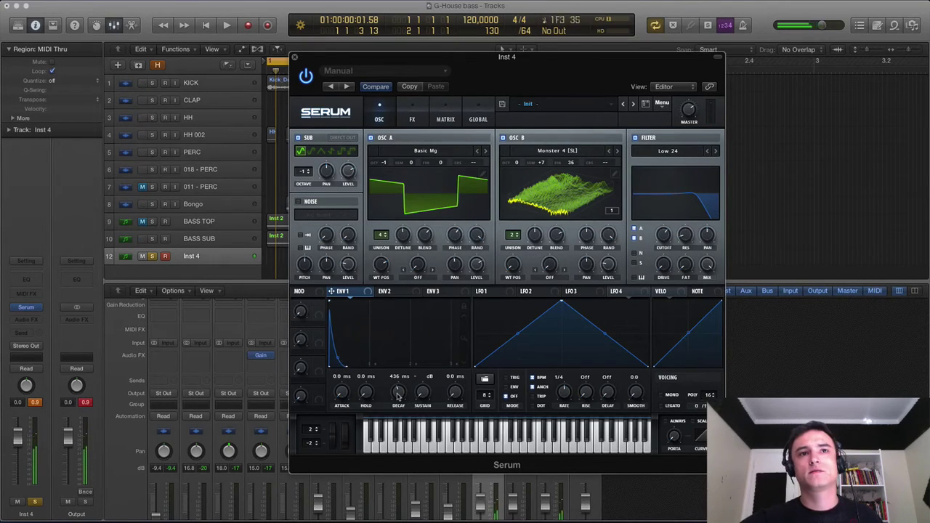
Step: Set envelope 1 to a 3.1 ms attack, 1.11 s decay, 0 dB sustain and 1.39 s release, trying other attack times
{"action": "left_click_drag", "start_coordinate": [398, 396], "coordinate": [339, 372]}
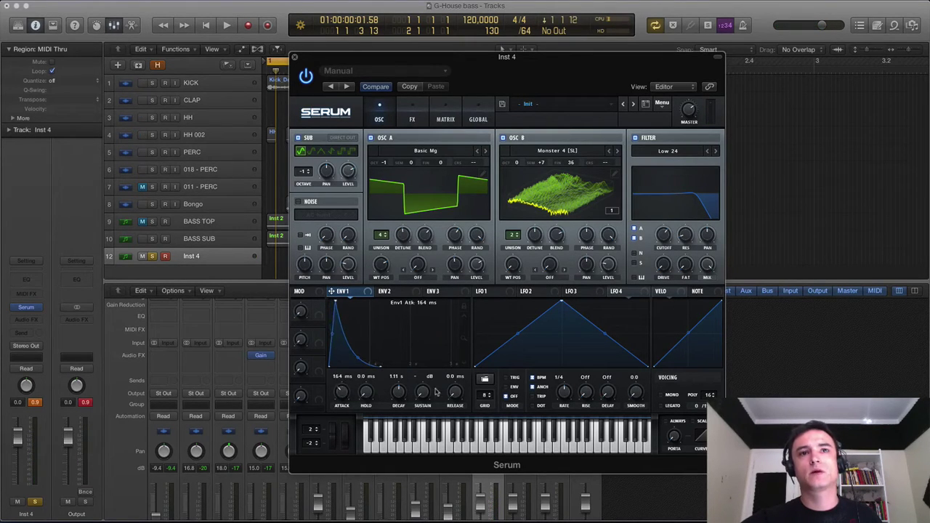
{"action": "left_click_drag", "start_coordinate": [428, 390], "coordinate": [407, 305]}
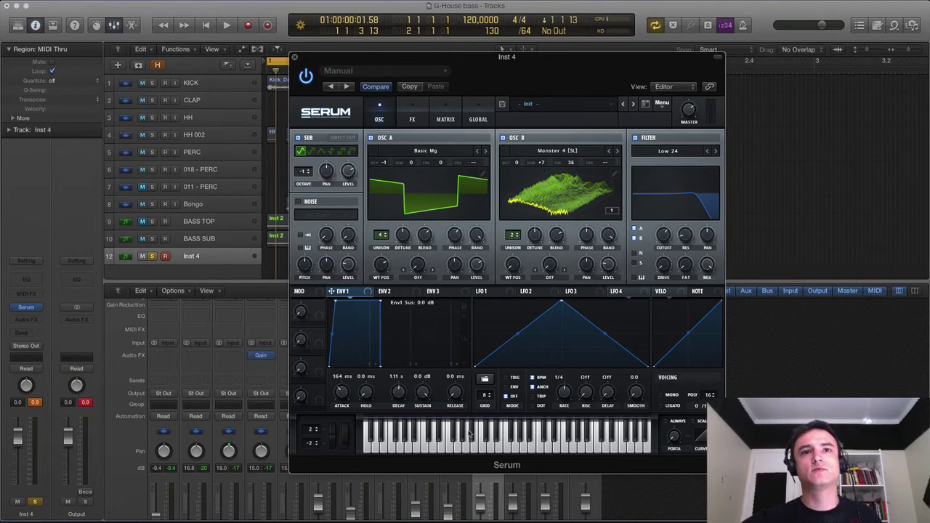
{"action": "left_click_drag", "start_coordinate": [452, 397], "coordinate": [437, 320]}
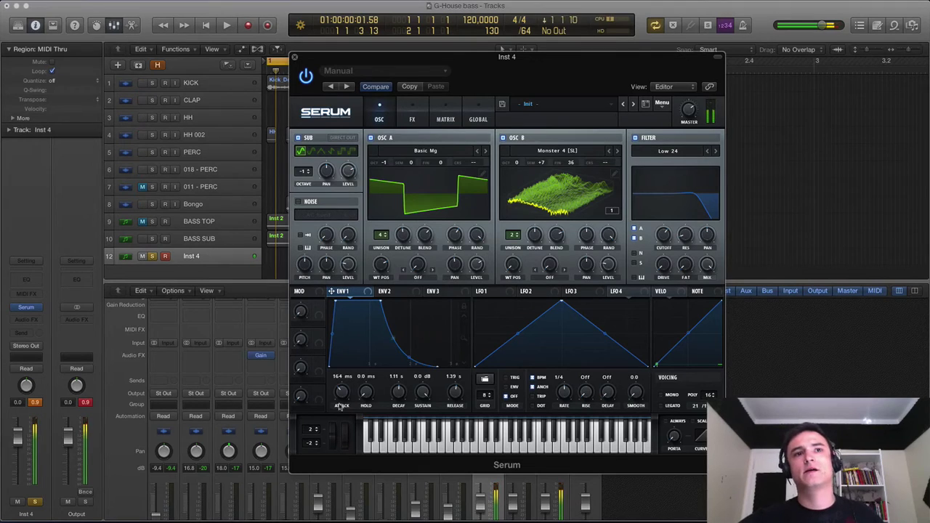
{"action": "left_click_drag", "start_coordinate": [341, 393], "coordinate": [328, 459]}
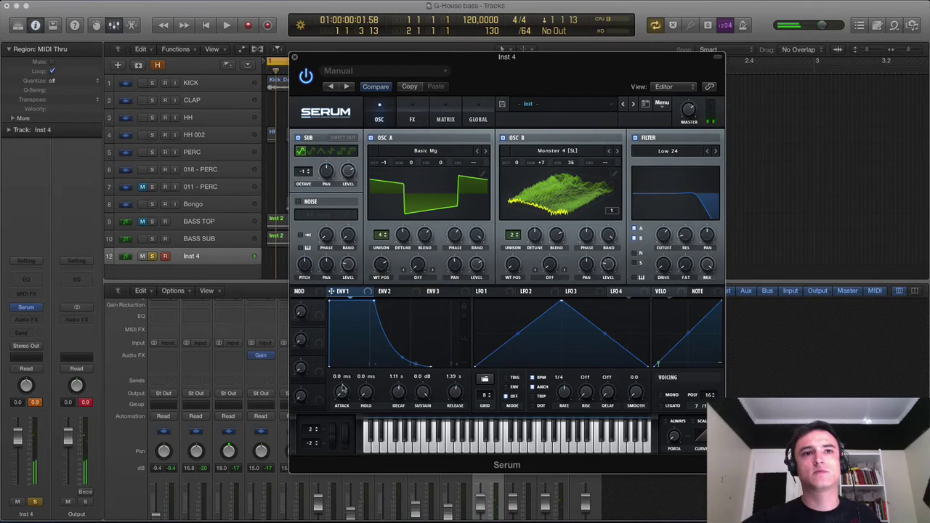
{"action": "left_click_drag", "start_coordinate": [343, 389], "coordinate": [342, 369]}
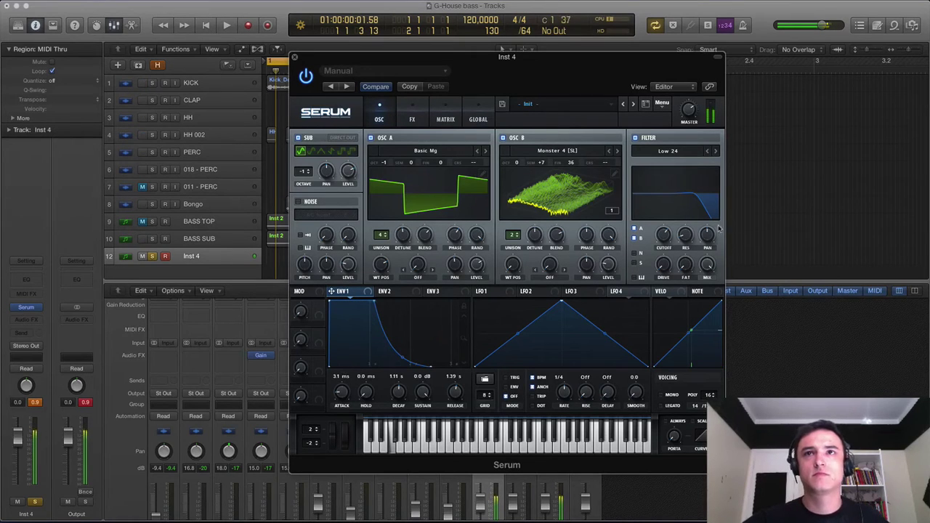
Step: Lower the filter cutoff slightly and assign envelope 2 to modulate it
{"action": "left_click_drag", "start_coordinate": [664, 233], "coordinate": [669, 252]}
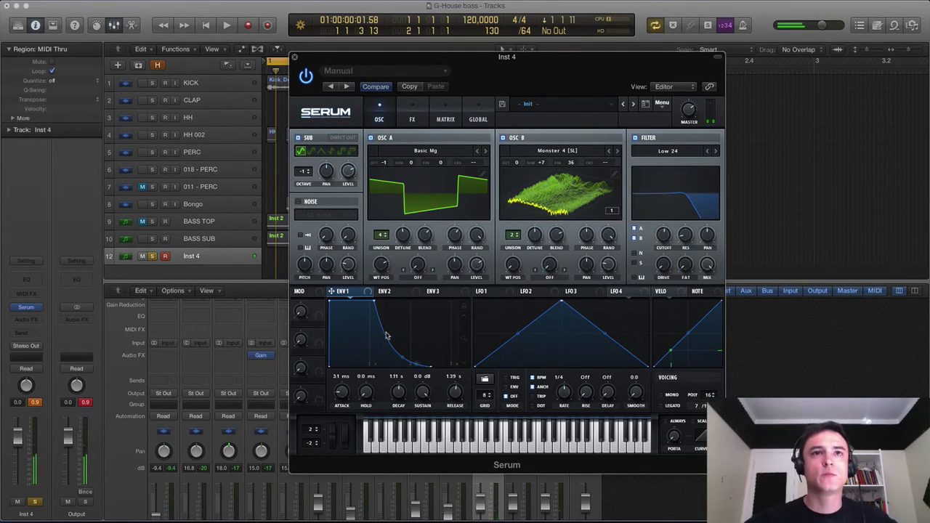
{"action": "left_click", "coordinate": [390, 291]}
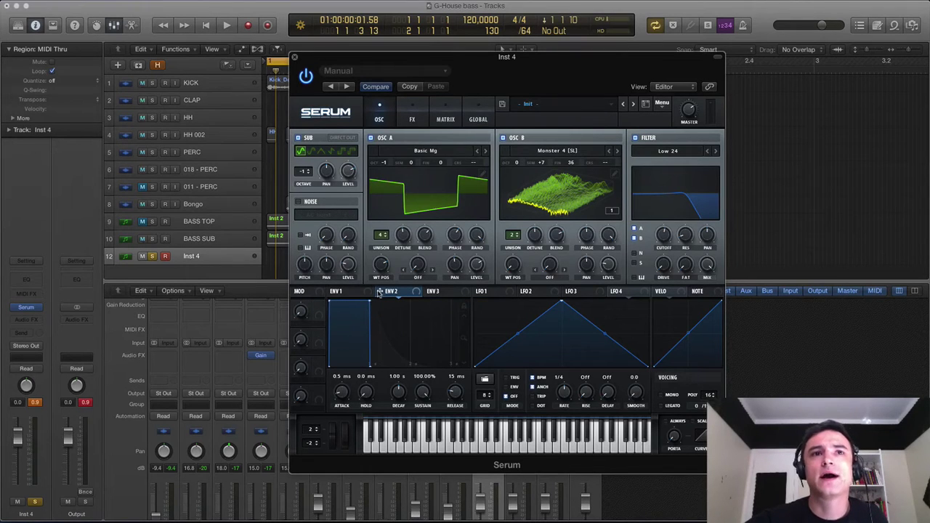
{"action": "left_click_drag", "start_coordinate": [379, 291], "coordinate": [664, 238]}
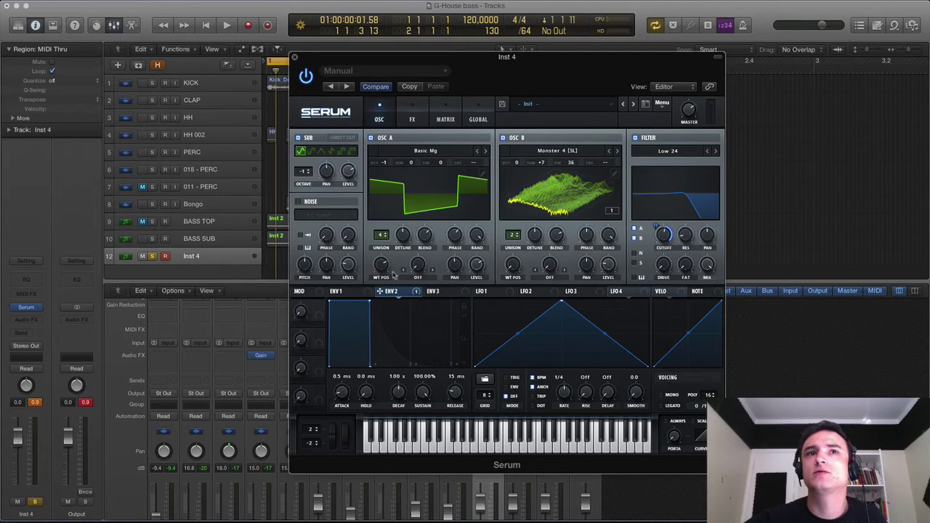
Step: Lower the filter cutoff fully and raise envelope 2's modulation amount on it to 100
{"action": "left_click_drag", "start_coordinate": [393, 289], "coordinate": [665, 234]}
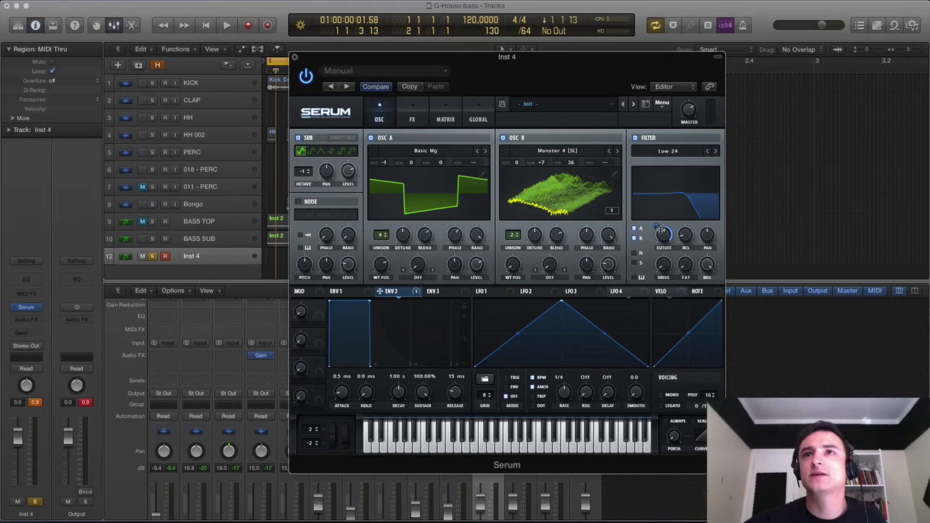
{"action": "left_click_drag", "start_coordinate": [663, 233], "coordinate": [655, 295]}
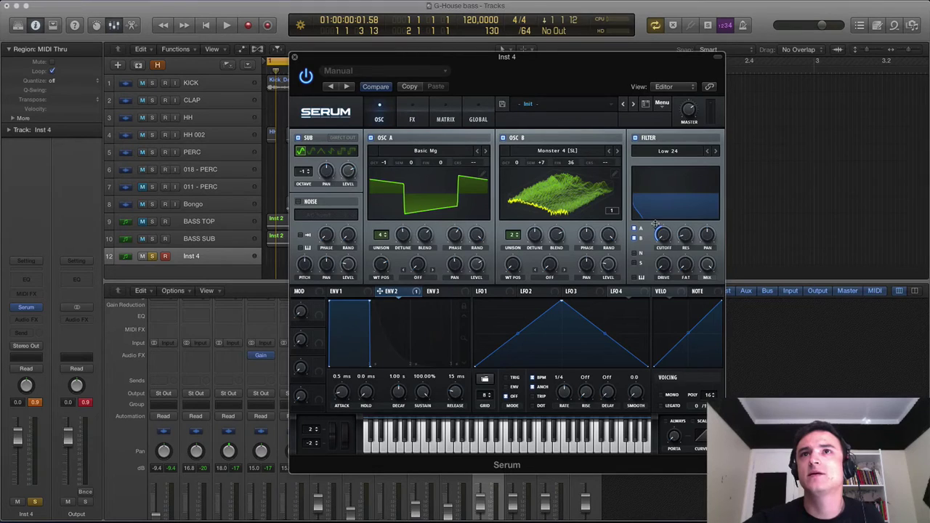
{"action": "left_click_drag", "start_coordinate": [655, 223], "coordinate": [639, 246]}
{"action": "left_click_drag", "start_coordinate": [638, 205], "coordinate": [633, 167]}
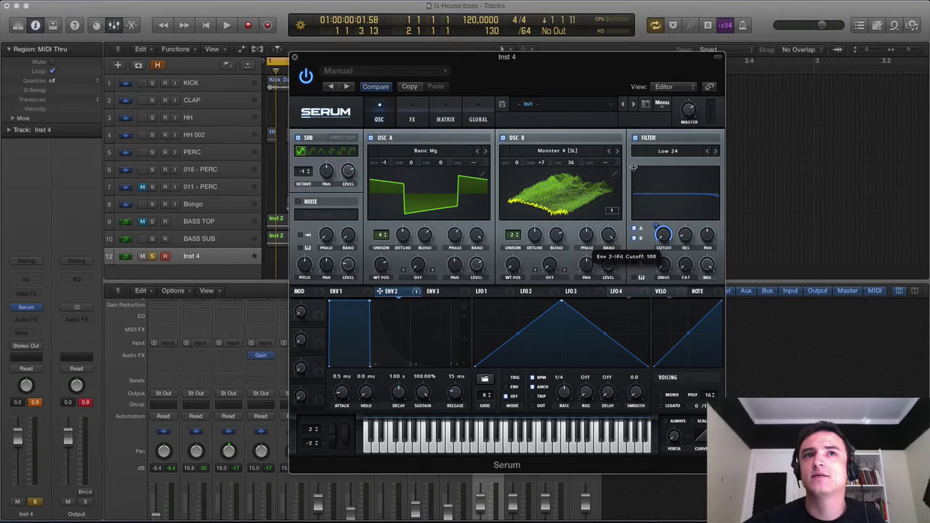
Step: Bring the sustain fully down in envelopes 1 and 2, with decays of 1.05 s and 964 ms respectively
{"action": "left_click", "coordinate": [339, 292]}
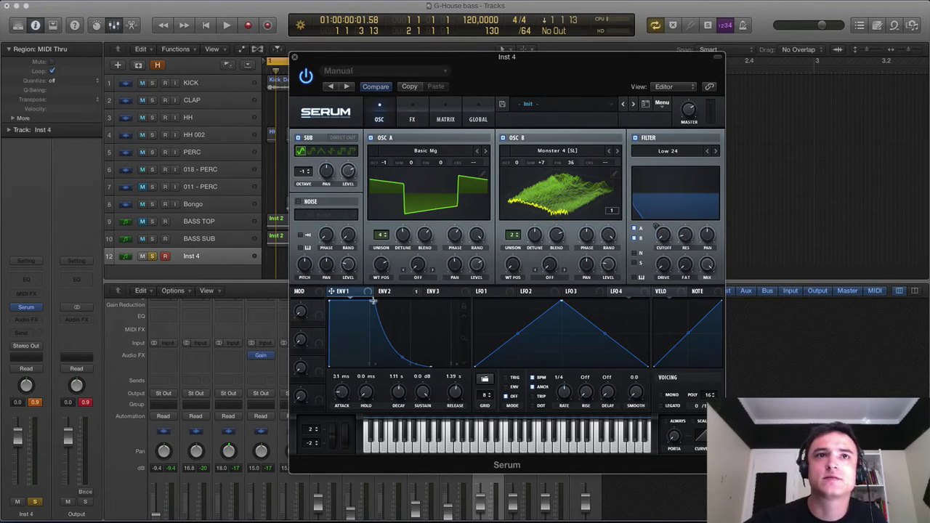
{"action": "left_click_drag", "start_coordinate": [372, 301], "coordinate": [371, 368]}
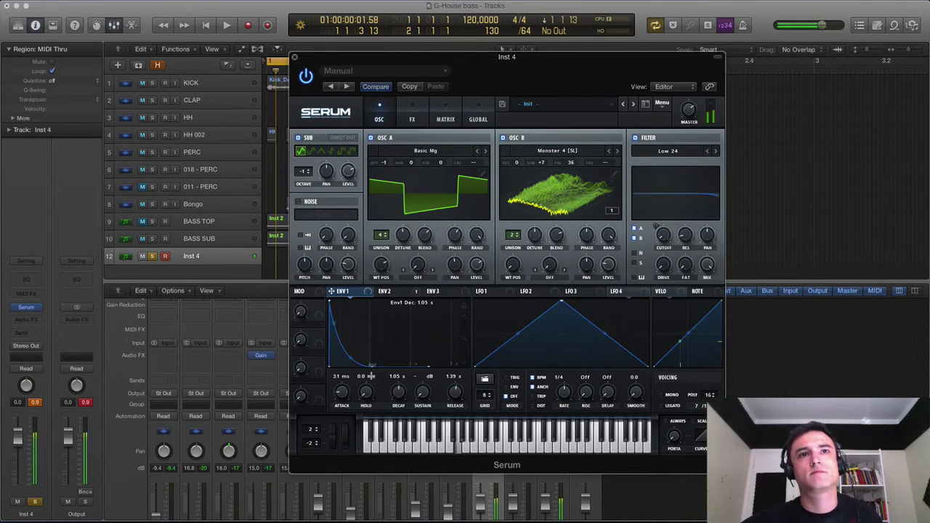
{"action": "left_click", "coordinate": [408, 292]}
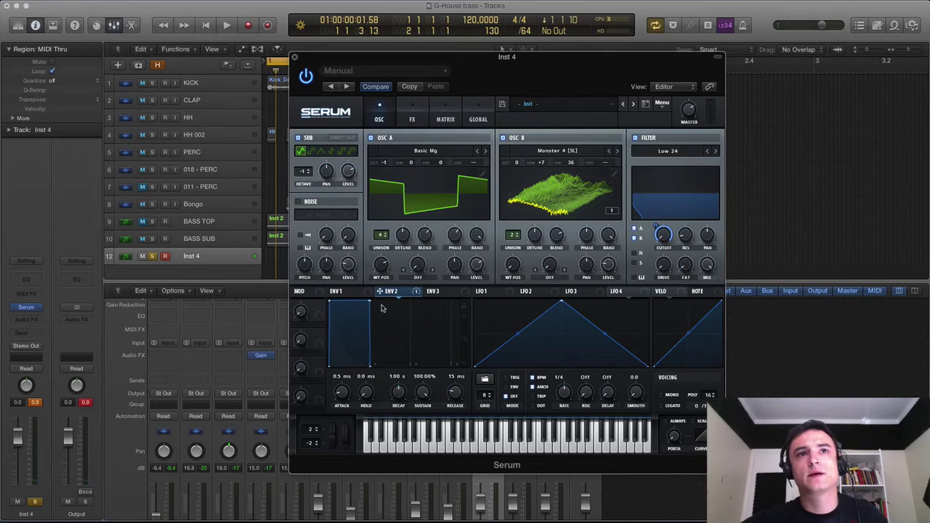
{"action": "left_click_drag", "start_coordinate": [370, 300], "coordinate": [366, 365]}
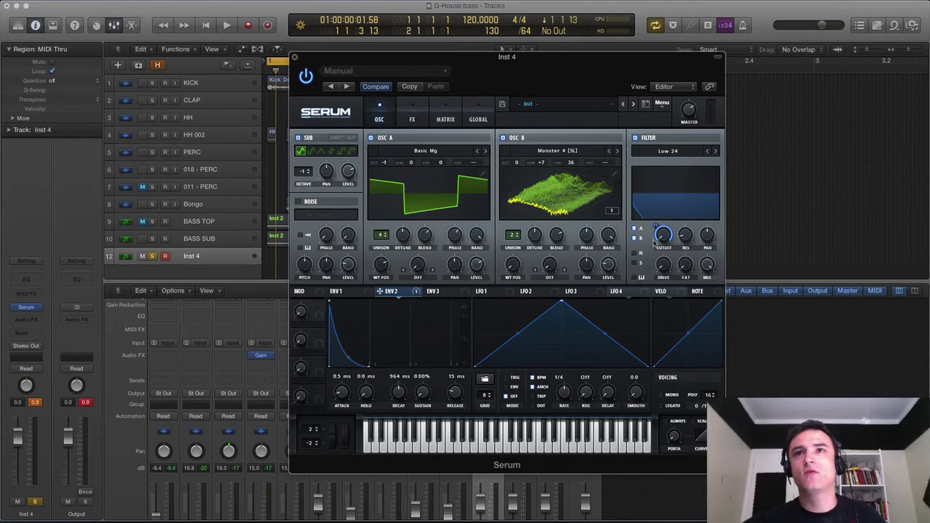
{"action": "mouse_move", "coordinate": [666, 245]}
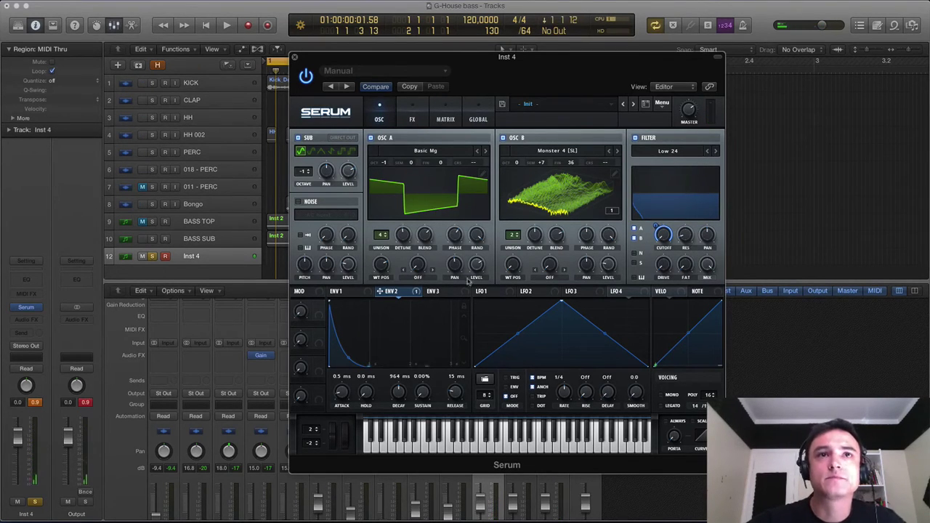
Step: Assign envelope 3, with a 1.13 s attack, to oscillator A's wavetable position, setting the position to minimum and the modulation depth to full
{"action": "left_click", "coordinate": [438, 291]}
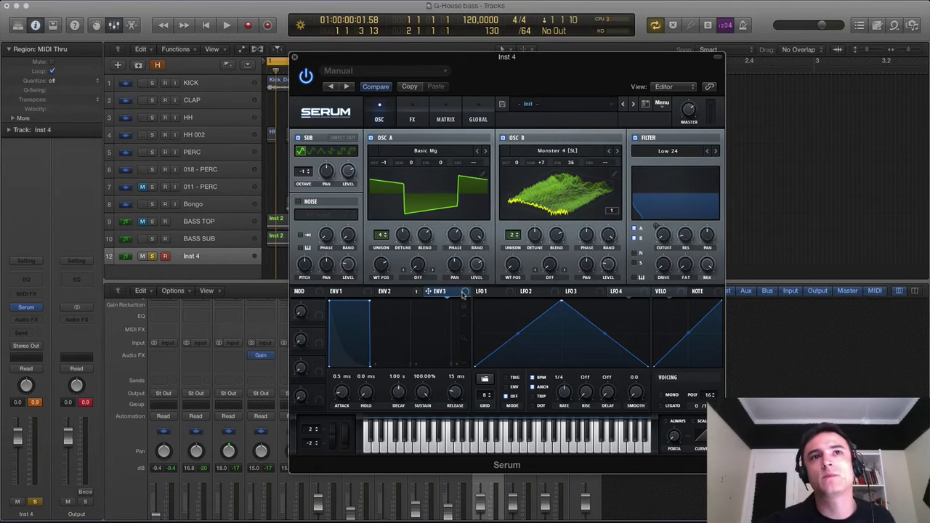
{"action": "left_click_drag", "start_coordinate": [463, 293], "coordinate": [379, 266]}
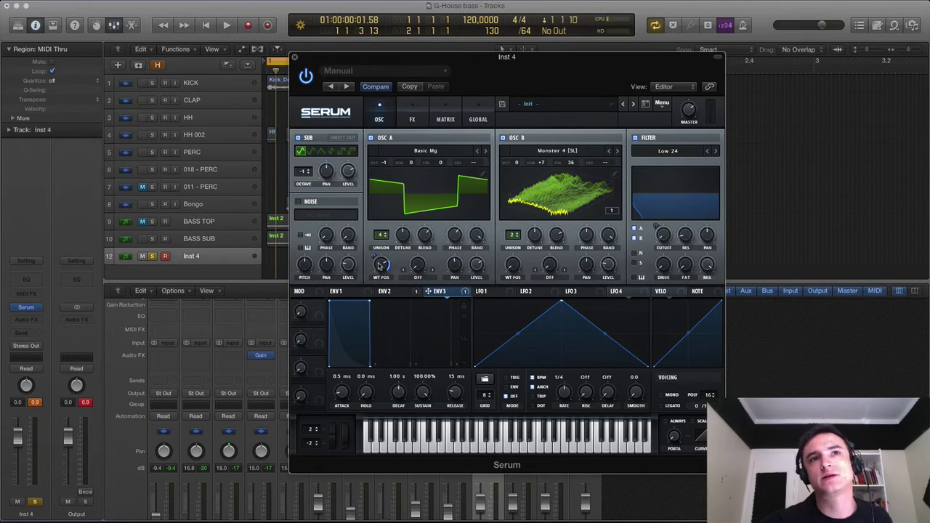
{"action": "left_click_drag", "start_coordinate": [330, 302], "coordinate": [404, 302]}
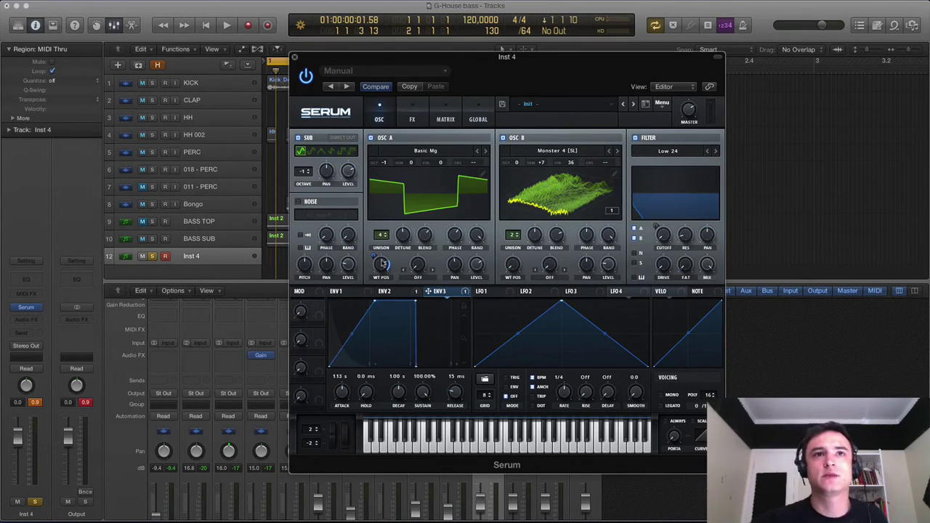
{"action": "left_click_drag", "start_coordinate": [383, 263], "coordinate": [372, 289]}
{"action": "left_click_drag", "start_coordinate": [373, 255], "coordinate": [379, 264]}
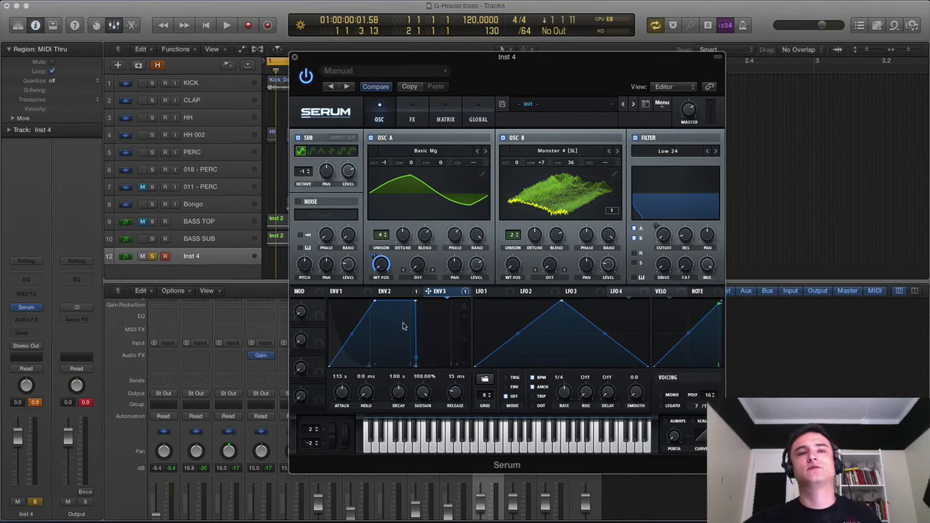
Step: Shorten envelope 3's attack to 199 ms, trying 502 ms first, and assign the envelope to oscillator B's wavetable position
{"action": "left_click_drag", "start_coordinate": [372, 300], "coordinate": [345, 307]}
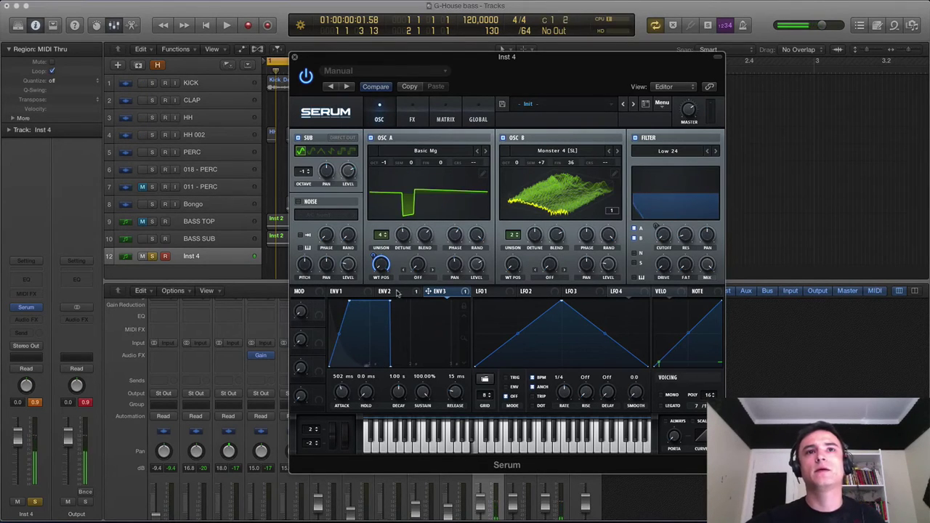
{"action": "left_click_drag", "start_coordinate": [358, 303], "coordinate": [328, 306]}
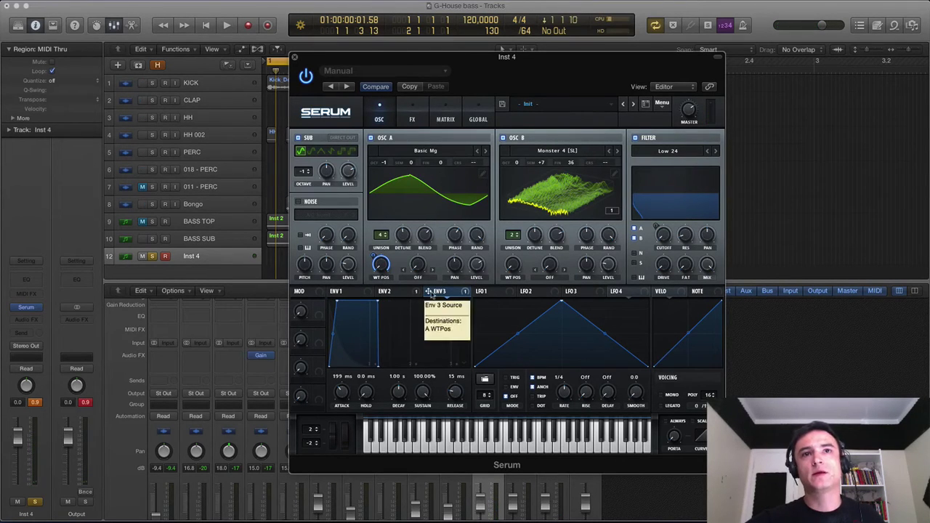
{"action": "left_click_drag", "start_coordinate": [436, 291], "coordinate": [512, 267]}
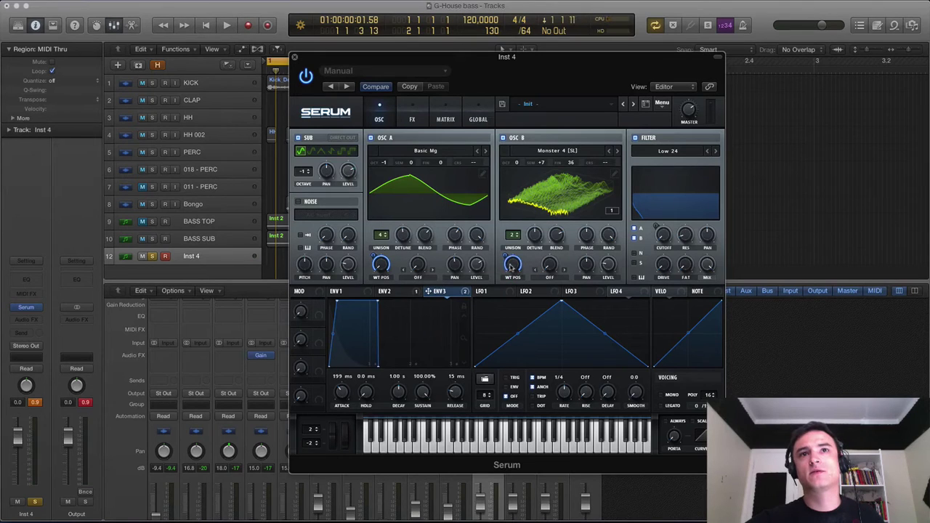
{"action": "mouse_move", "coordinate": [511, 269]}
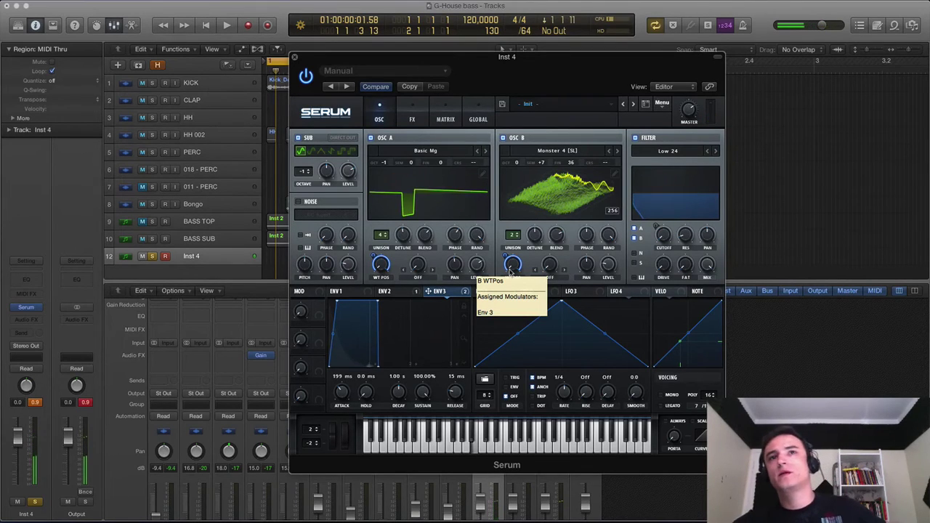
Step: Assign LFO 1 to oscillator A's semitone pitch and set its rate to one bar after trying 1/64
{"action": "left_click", "coordinate": [345, 294]}
{"action": "left_click", "coordinate": [494, 292]}
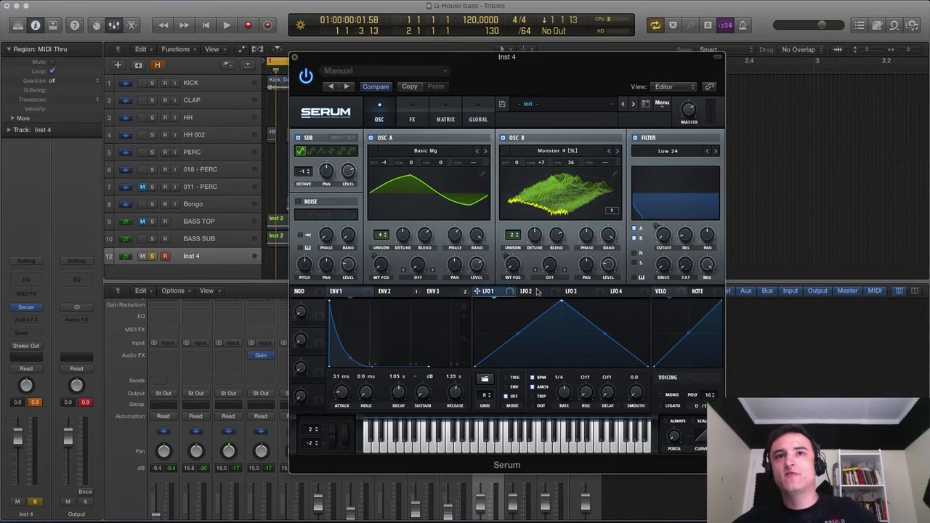
{"action": "left_click", "coordinate": [581, 292]}
{"action": "left_click", "coordinate": [625, 292]}
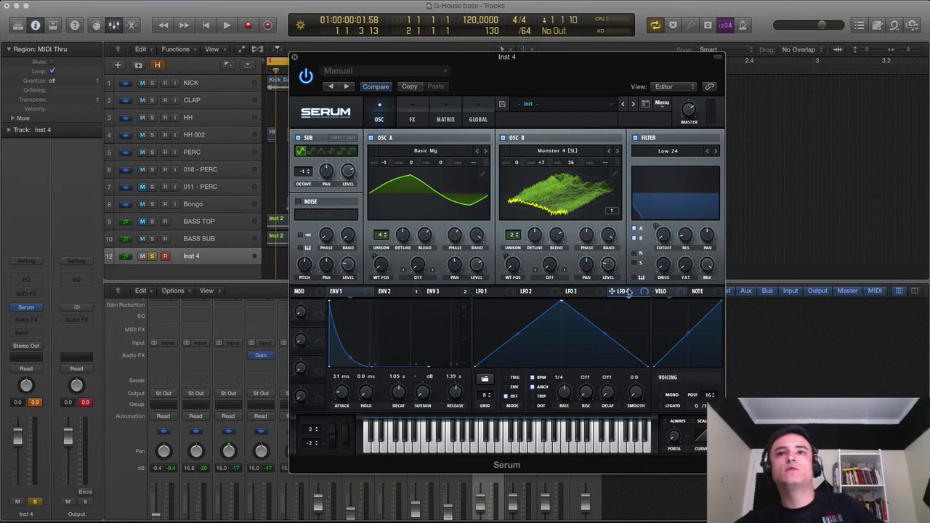
{"action": "left_click", "coordinate": [491, 293]}
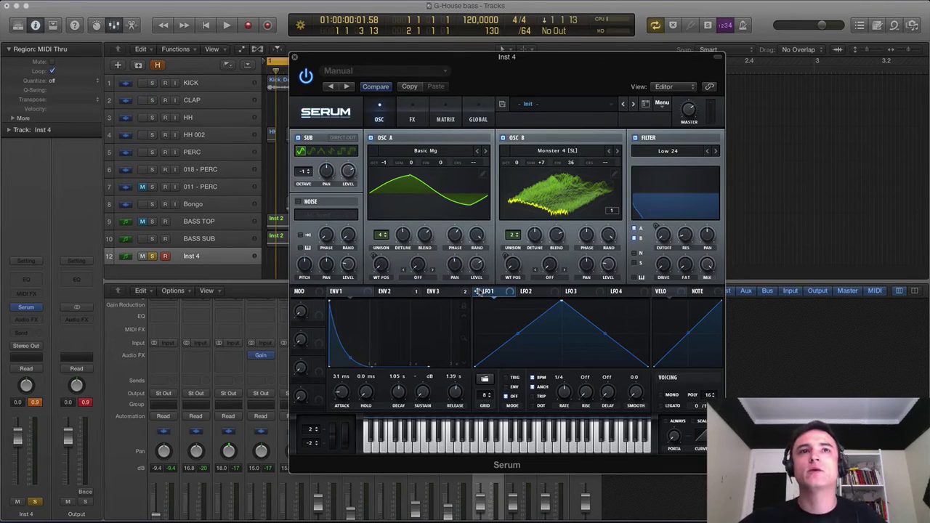
{"action": "left_click_drag", "start_coordinate": [479, 292], "coordinate": [406, 163]}
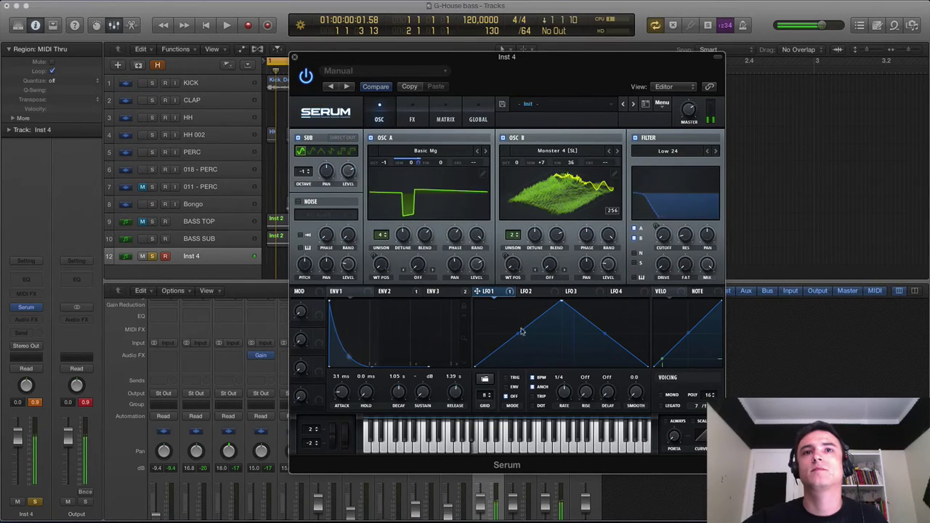
{"action": "left_click_drag", "start_coordinate": [563, 393], "coordinate": [559, 363]}
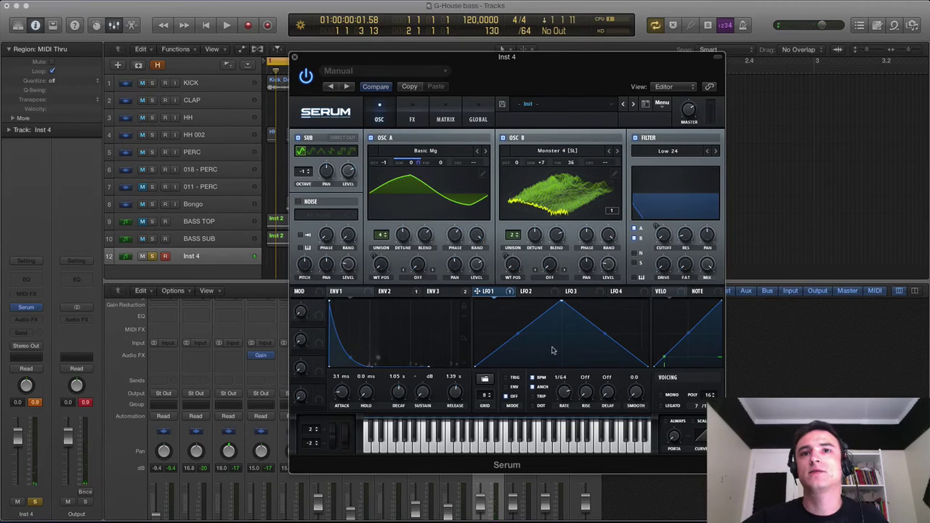
{"action": "mouse_move", "coordinate": [564, 393]}
{"action": "left_mouse_down"}
{"action": "mouse_move", "coordinate": [571, 445]}
{"action": "mouse_move", "coordinate": [557, 349]}
{"action": "mouse_move", "coordinate": [561, 407]}
{"action": "left_mouse_up"}
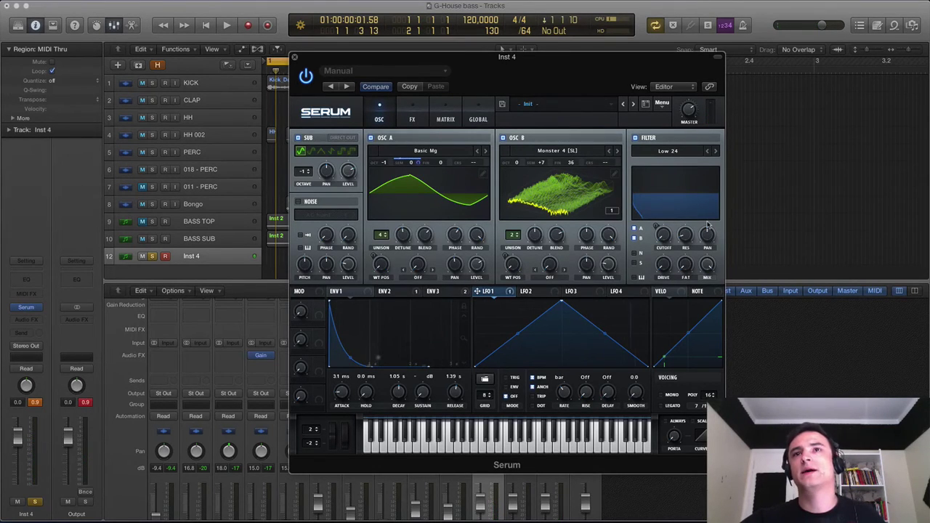
Step: Assign LFO 2 to the filter cutoff and set its rate to 1/2
{"action": "left_click", "coordinate": [531, 292]}
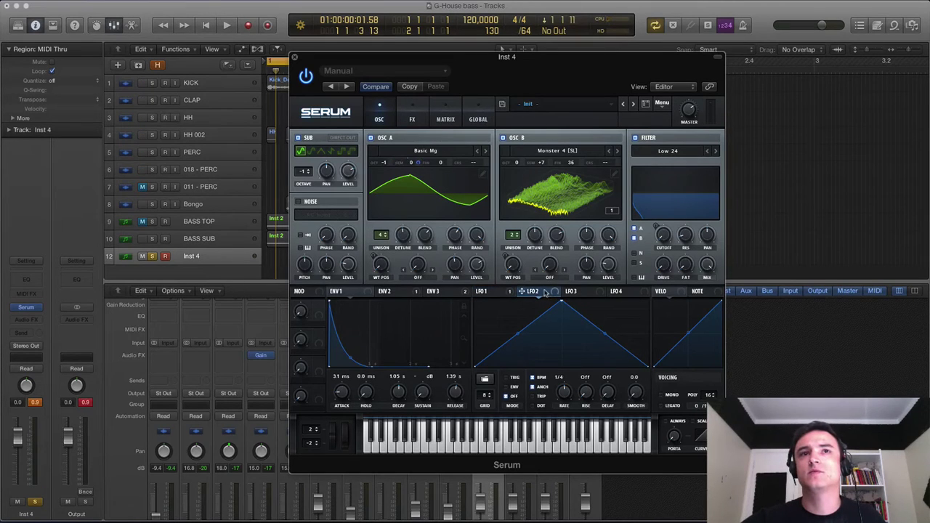
{"action": "left_click_drag", "start_coordinate": [521, 291], "coordinate": [657, 227]}
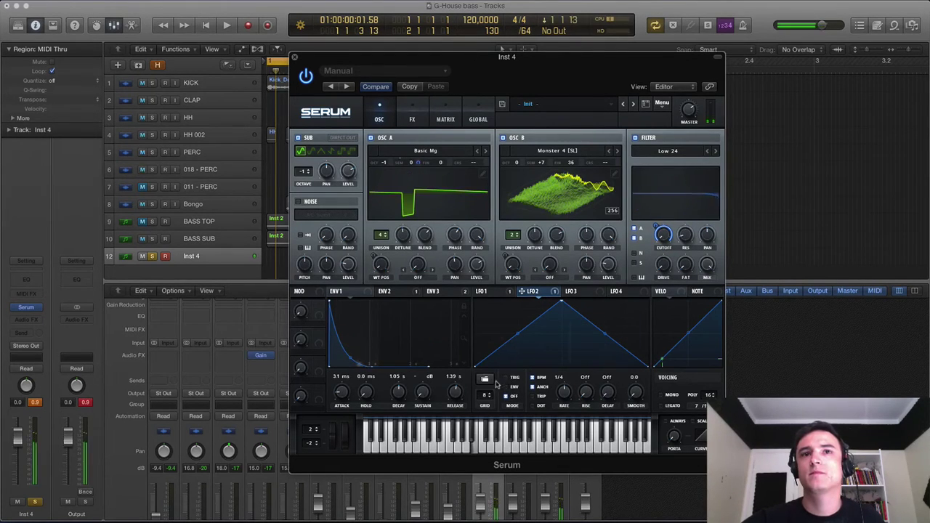
{"action": "mouse_move", "coordinate": [565, 393]}
{"action": "left_mouse_down"}
{"action": "mouse_move", "coordinate": [566, 404]}
{"action": "mouse_move", "coordinate": [569, 356]}
{"action": "mouse_move", "coordinate": [571, 413]}
{"action": "mouse_move", "coordinate": [566, 338]}
{"action": "mouse_move", "coordinate": [571, 404]}
{"action": "left_mouse_up"}
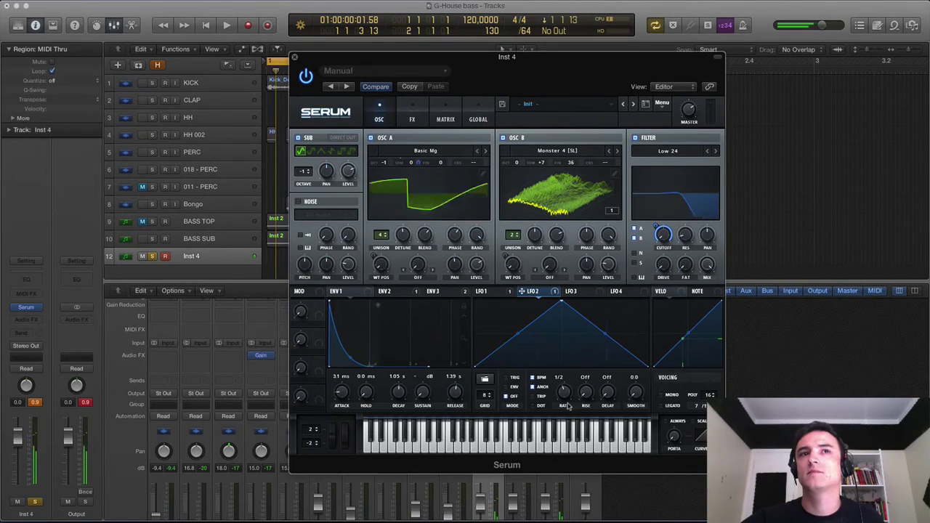
Step: Raise envelope 1's sustain to 0 dB, keeping the 1.05 s decay
{"action": "left_click_drag", "start_coordinate": [351, 359], "coordinate": [394, 234]}
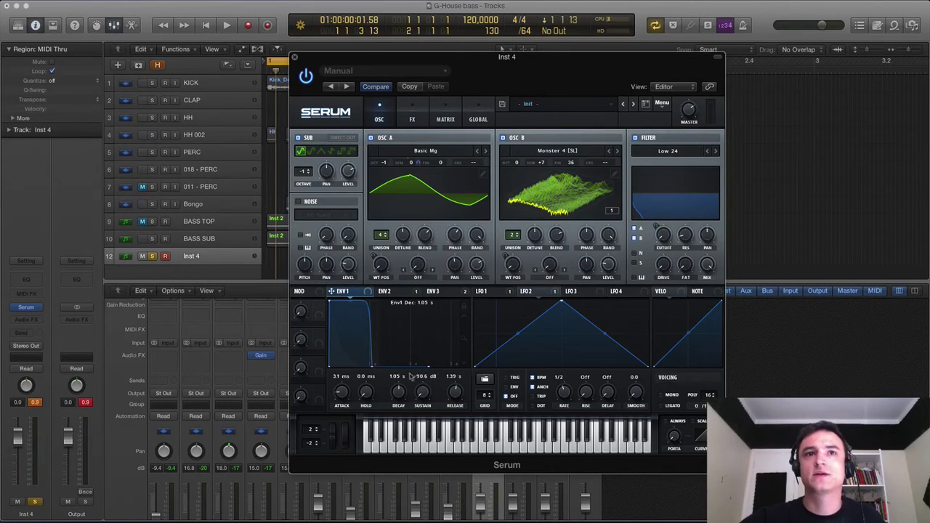
{"action": "left_click_drag", "start_coordinate": [420, 390], "coordinate": [415, 290]}
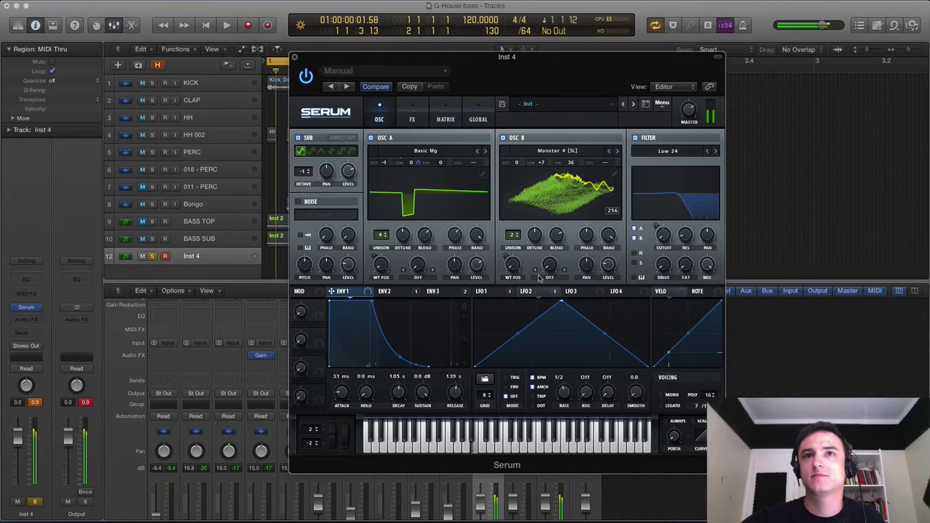
Step: Try other LFO 1 rates, return to one bar, and assign the LFO to oscillator B's wavetable position
{"action": "left_click", "coordinate": [500, 293]}
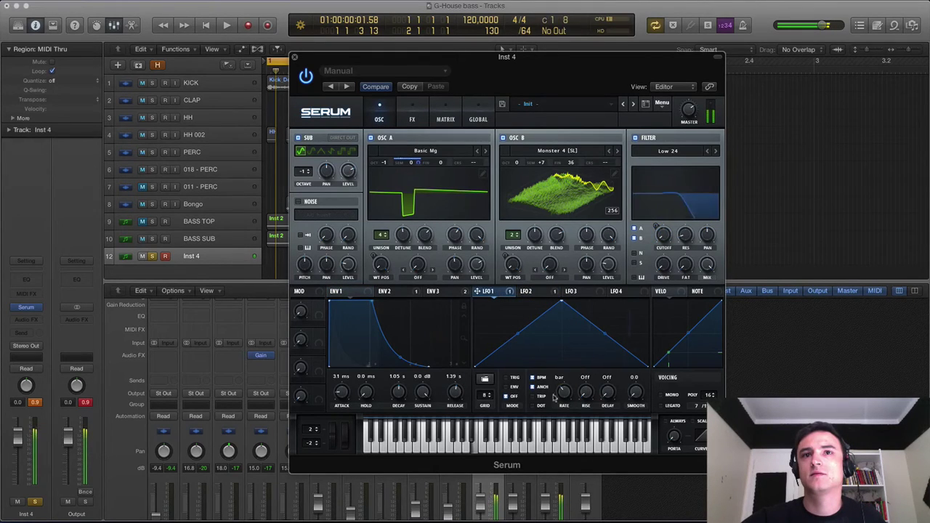
{"action": "mouse_move", "coordinate": [563, 393]}
{"action": "left_mouse_down"}
{"action": "mouse_move", "coordinate": [564, 407]}
{"action": "mouse_move", "coordinate": [564, 355]}
{"action": "mouse_move", "coordinate": [565, 393]}
{"action": "left_mouse_up"}
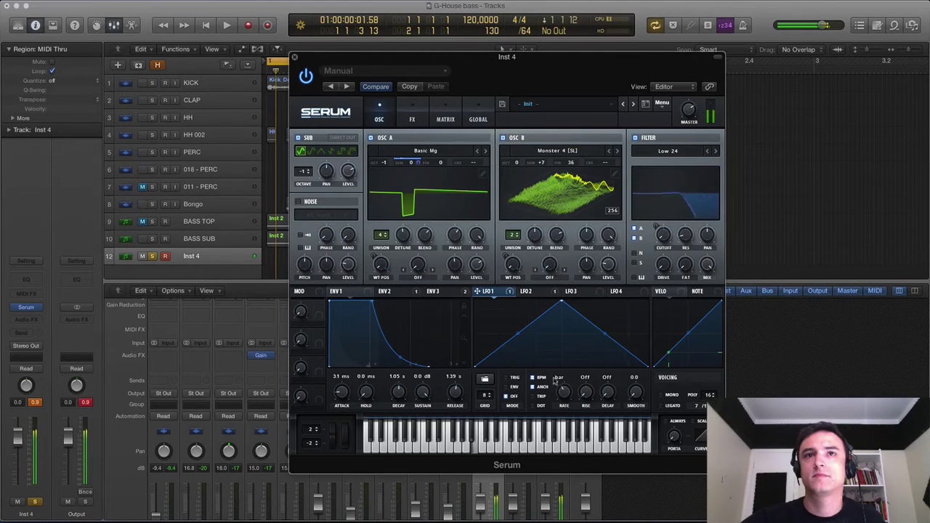
{"action": "mouse_move", "coordinate": [477, 293]}
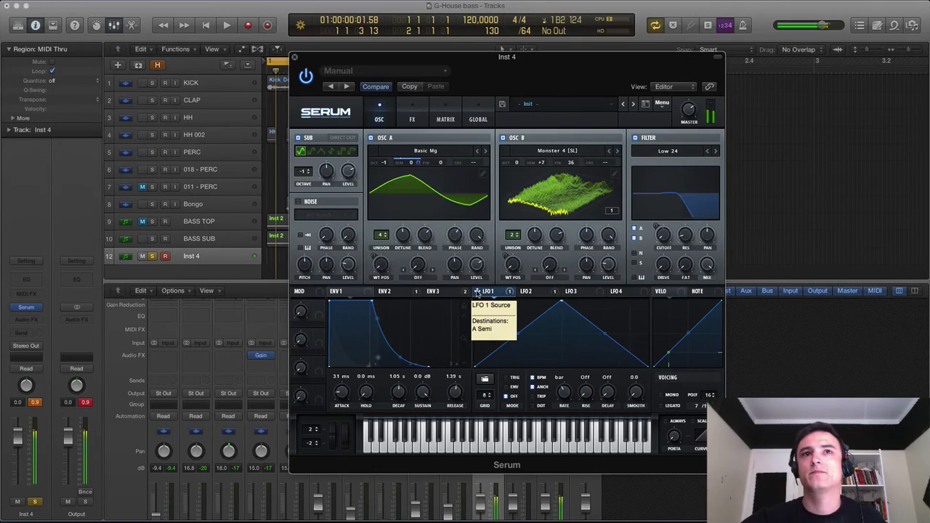
{"action": "left_click_drag", "start_coordinate": [477, 293], "coordinate": [513, 264]}
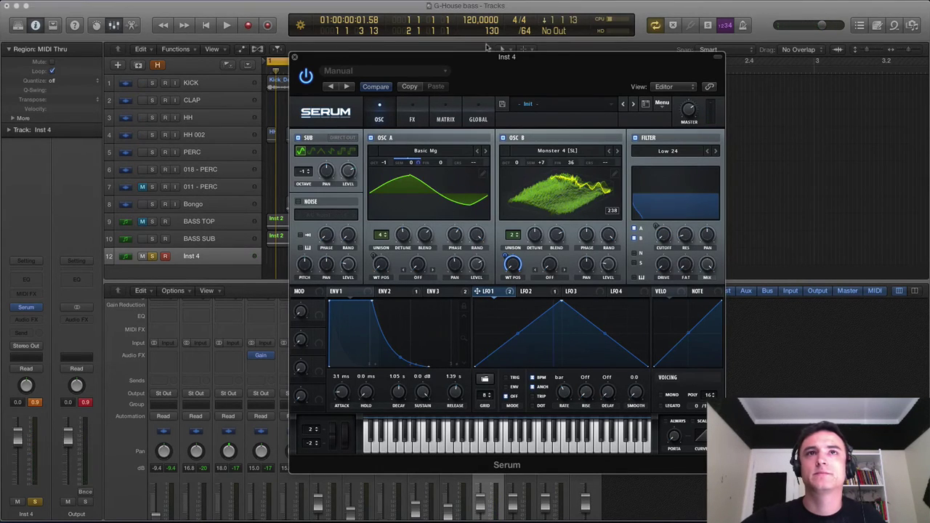
Step: Look at LFOs 3 and 4 and switch the voicing to mono
{"action": "left_click", "coordinate": [581, 292]}
{"action": "left_click", "coordinate": [616, 291]}
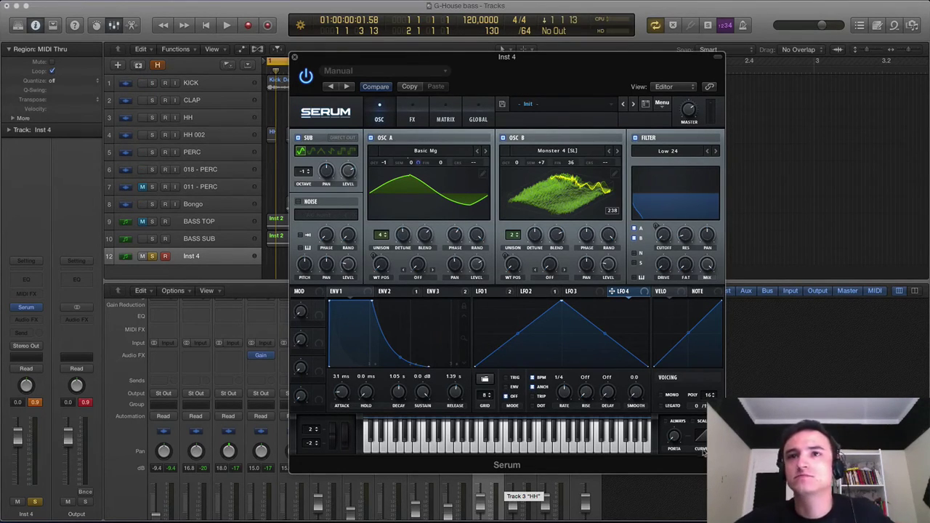
{"action": "left_click", "coordinate": [661, 396]}
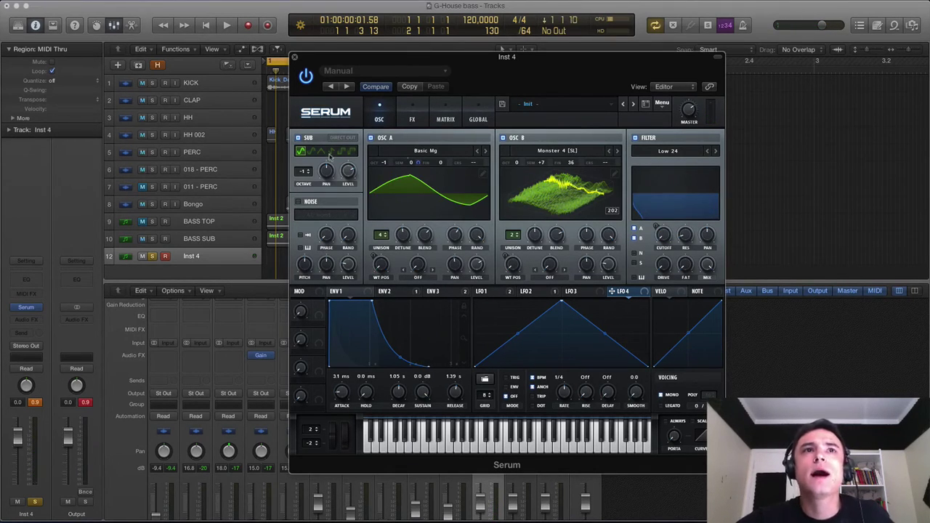
Step: Enable the Hyper/Dimension module in the effects rack
{"action": "left_click", "coordinate": [413, 120]}
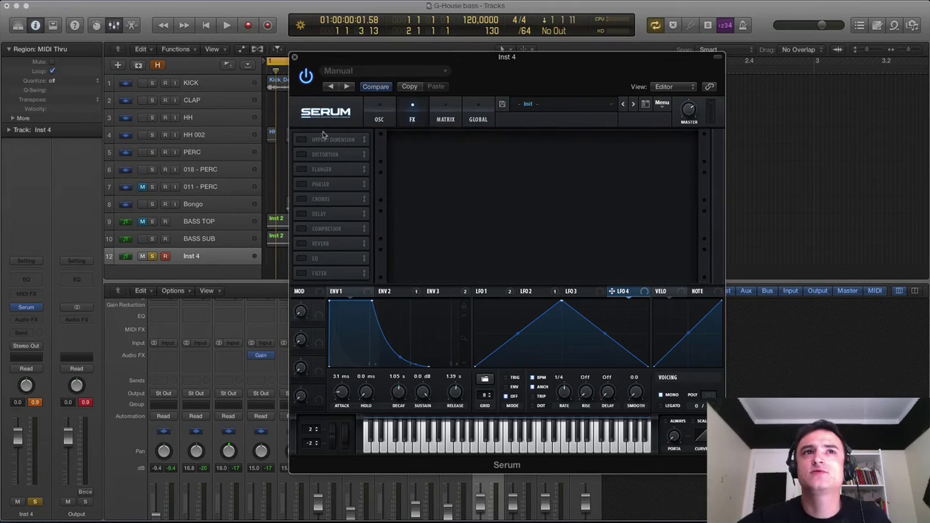
{"action": "left_click", "coordinate": [301, 141]}
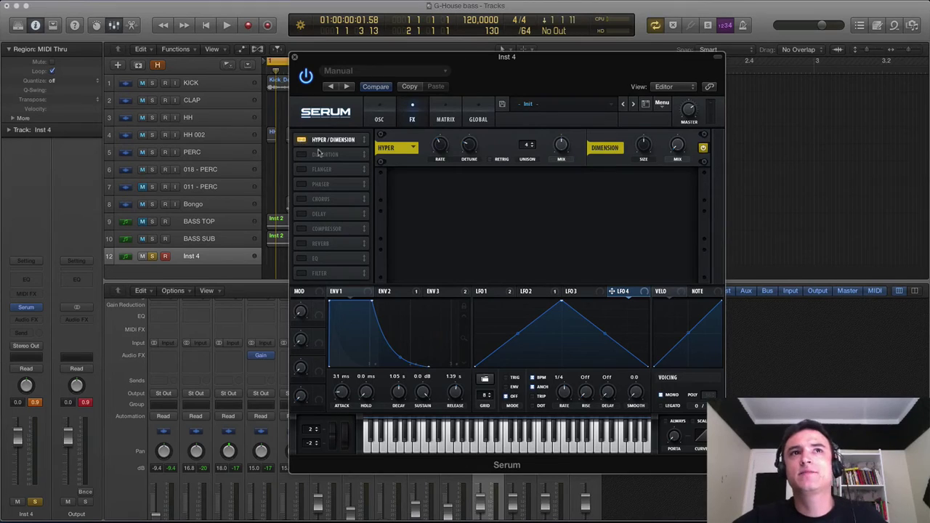
Step: Enable the distortion, flanger, phaser, chorus, delay, compressor, reverb and EQ effects, trying the filter effect and switching it off again
{"action": "left_click", "coordinate": [300, 155]}
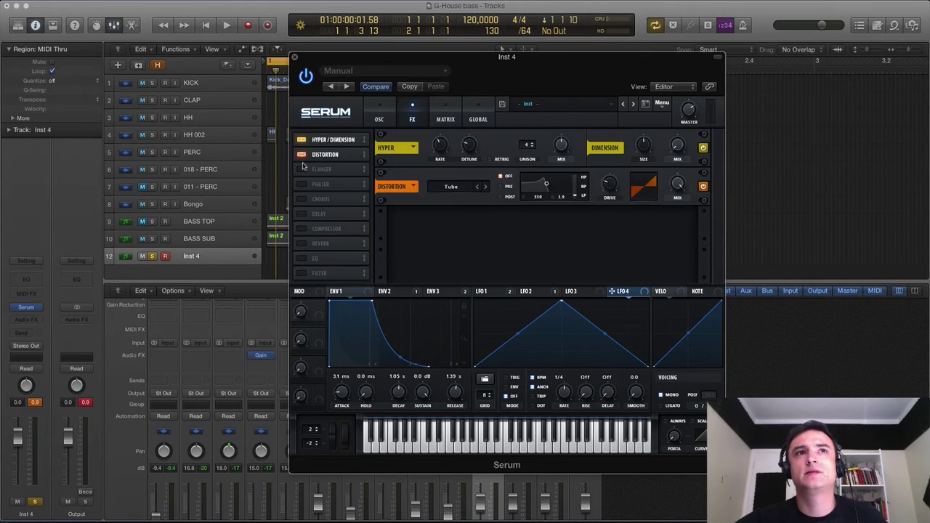
{"action": "left_click", "coordinate": [302, 169]}
{"action": "left_click", "coordinate": [302, 184]}
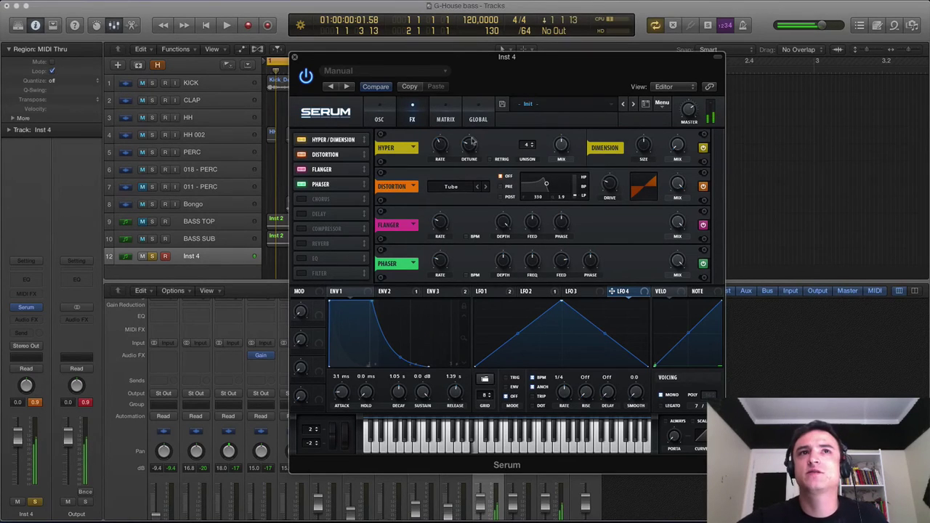
{"action": "left_click", "coordinate": [302, 199]}
{"action": "left_click", "coordinate": [302, 215]}
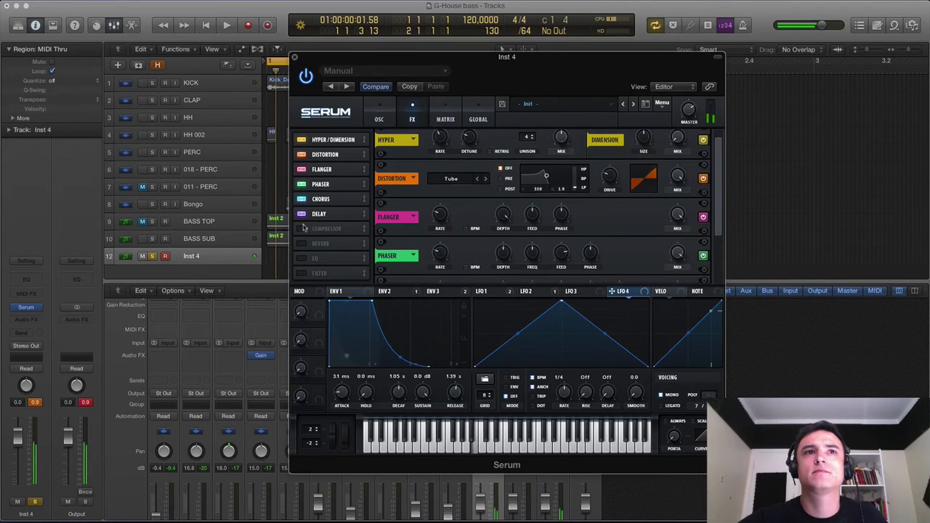
{"action": "left_click", "coordinate": [302, 228]}
{"action": "left_click", "coordinate": [302, 243]}
{"action": "left_click", "coordinate": [301, 258]}
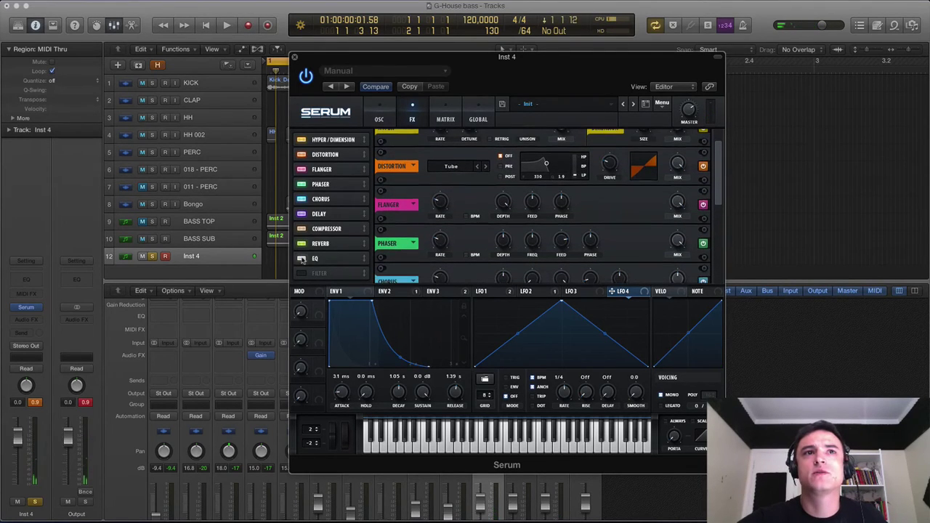
{"action": "left_click", "coordinate": [301, 273]}
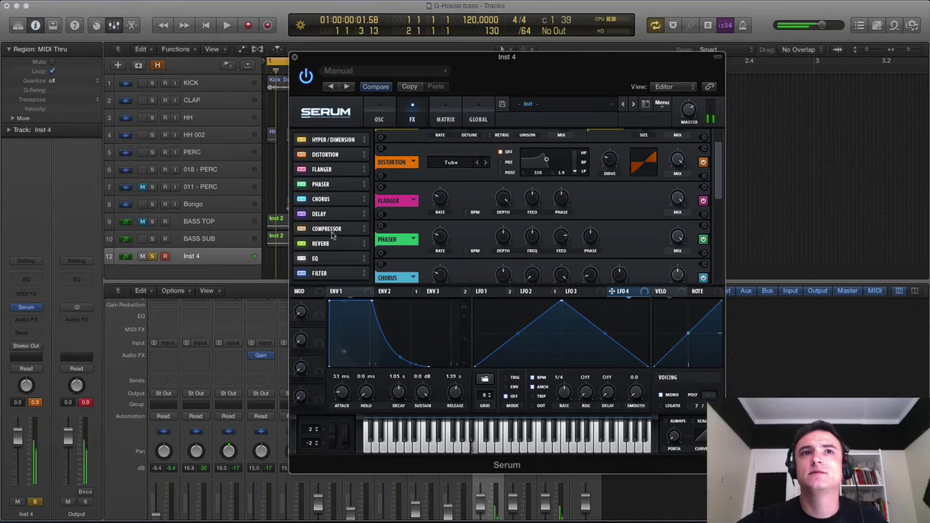
{"action": "left_click", "coordinate": [301, 273]}
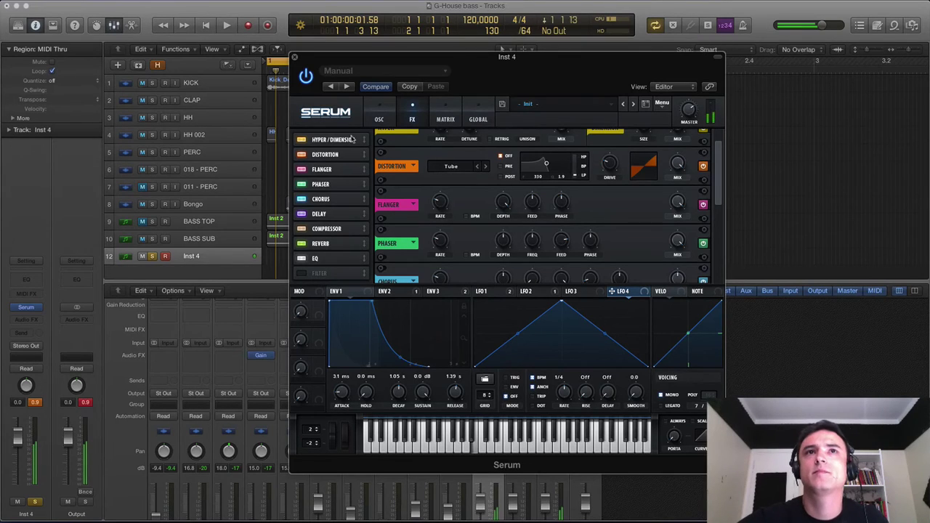
Step: Examine the modulation matrix's source and destination assignments, comparing the Env 2 entry with the filter cutoff knob it controls
{"action": "left_click", "coordinate": [445, 119]}
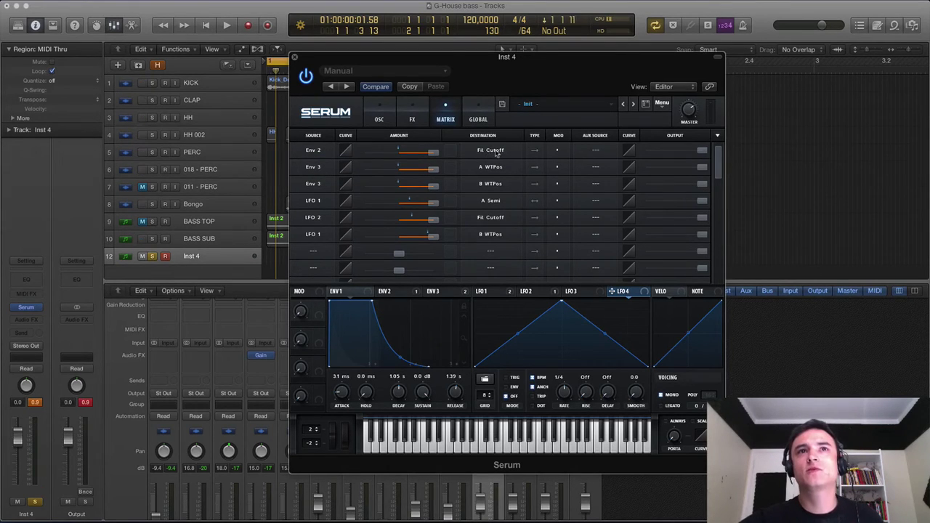
{"action": "left_click", "coordinate": [379, 119]}
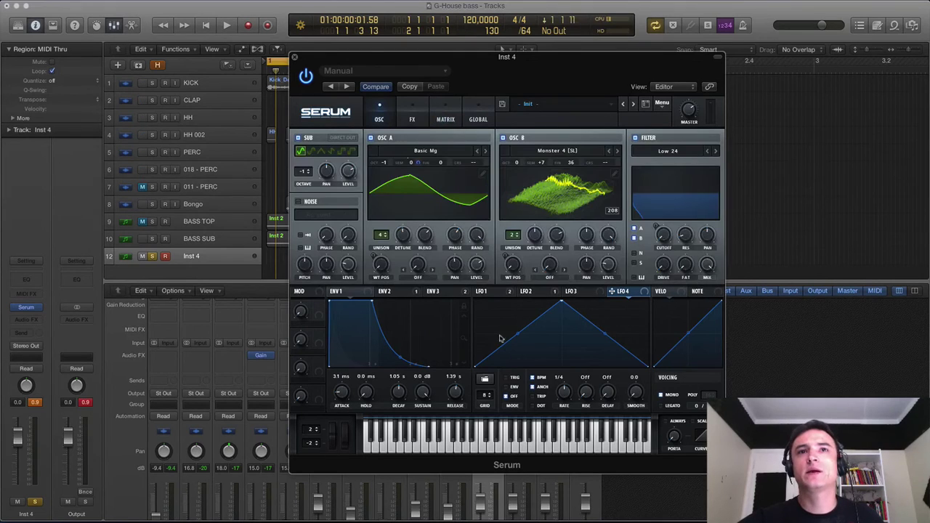
{"action": "left_click", "coordinate": [388, 294]}
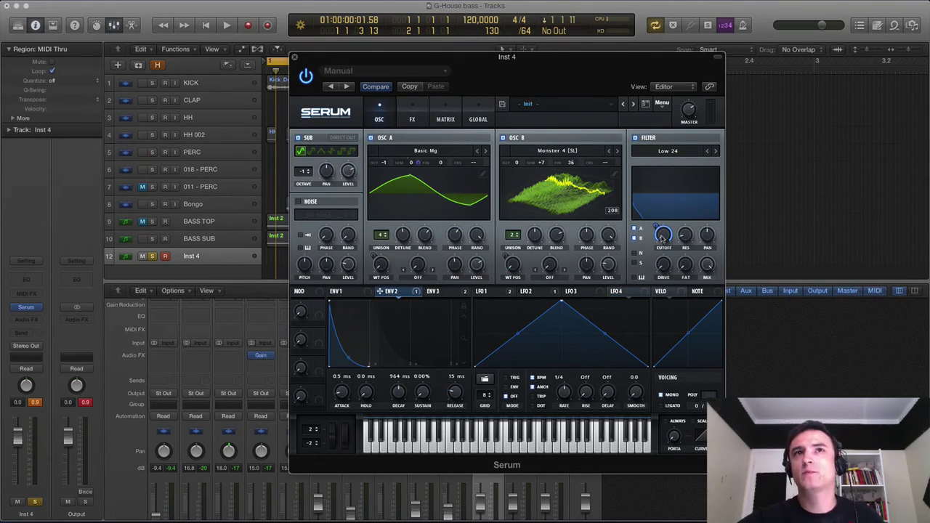
{"action": "mouse_move", "coordinate": [662, 237]}
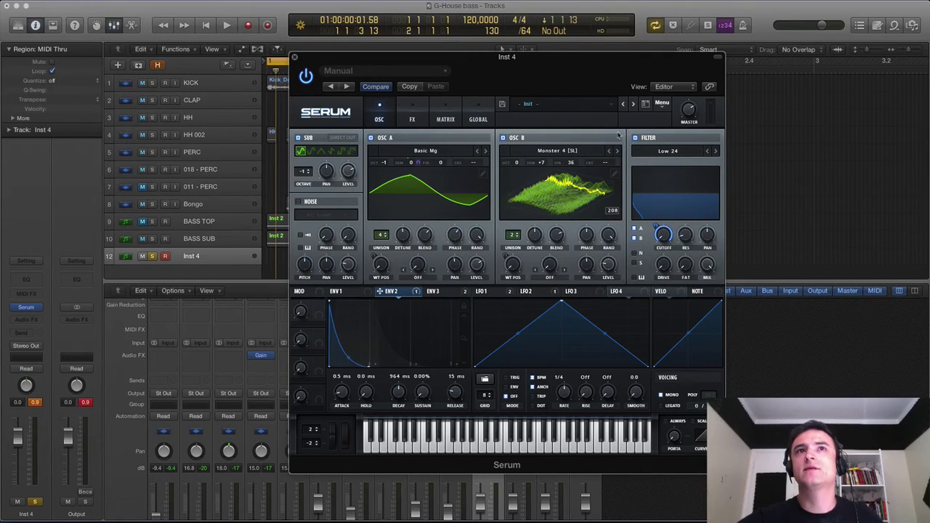
{"action": "left_click", "coordinate": [446, 120]}
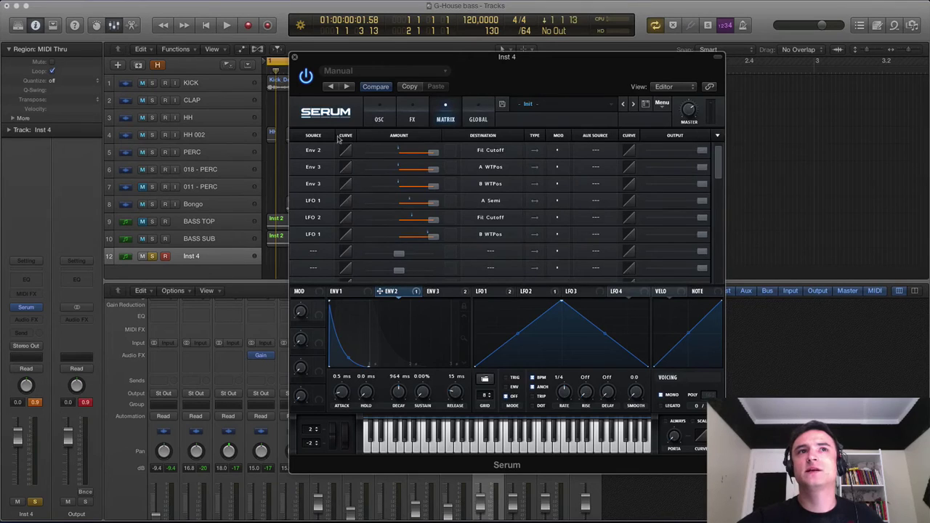
{"action": "left_click", "coordinate": [313, 151]}
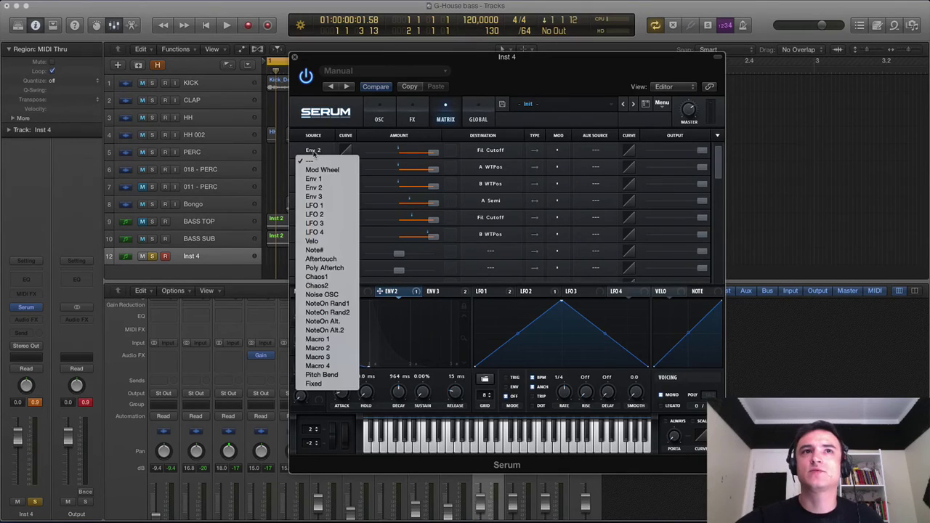
{"action": "left_click", "coordinate": [501, 154]}
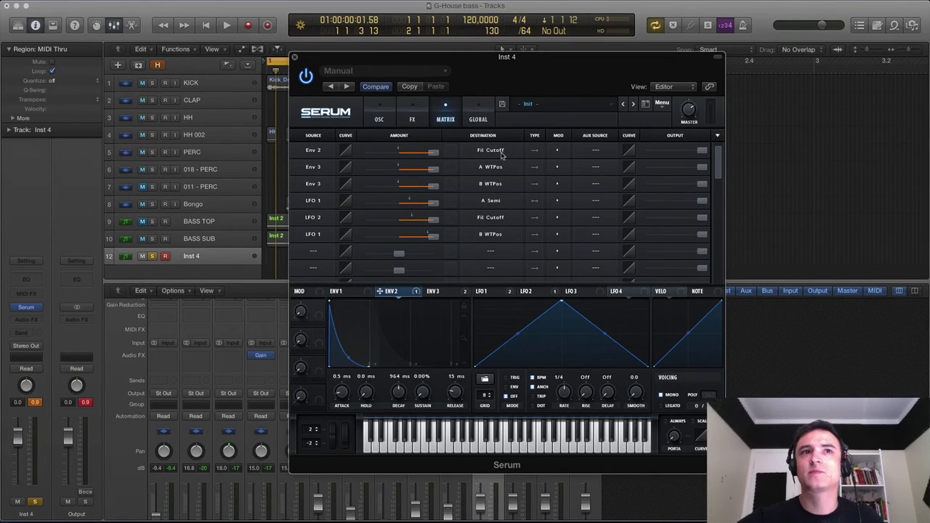
Step: Add a modulation matrix routing from LFO 1 to A Semi in the first empty row at full positive amount
{"action": "left_click", "coordinate": [316, 251]}
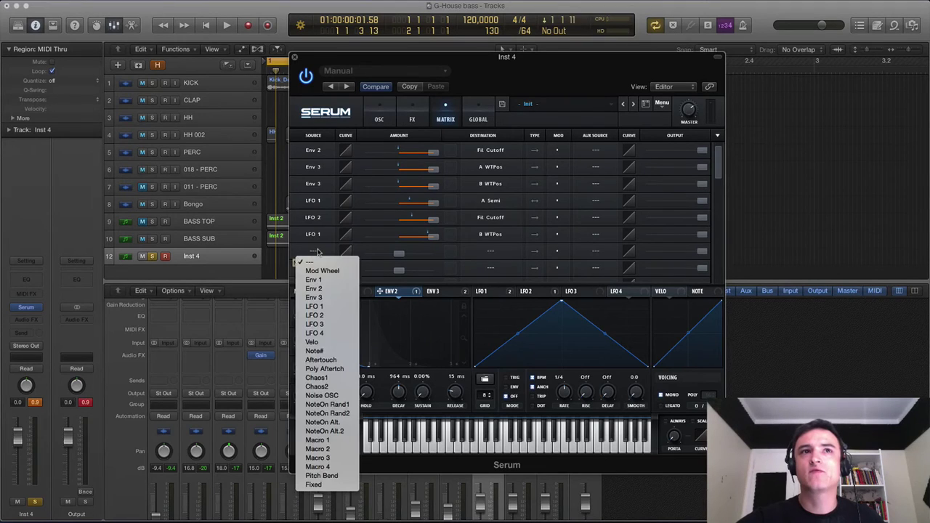
{"action": "left_click", "coordinate": [324, 308]}
{"action": "left_click", "coordinate": [491, 252]}
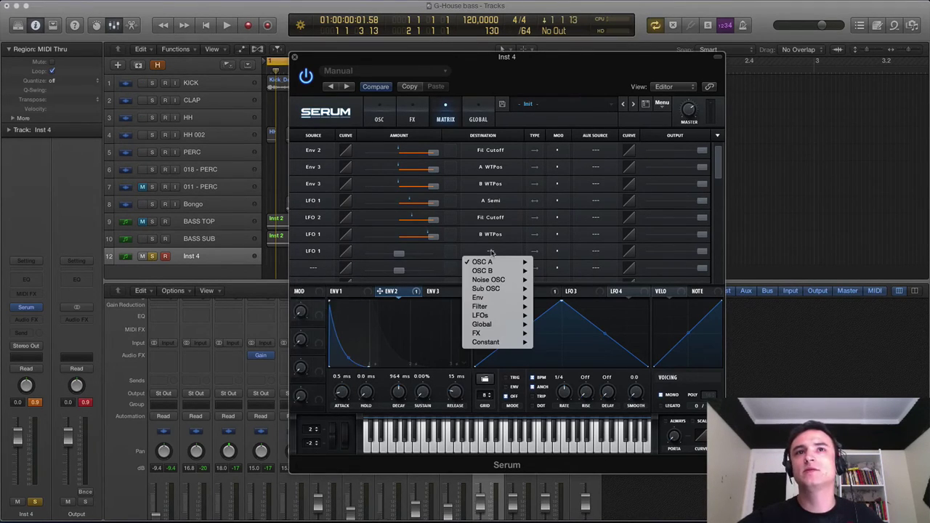
{"action": "mouse_move", "coordinate": [512, 261]}
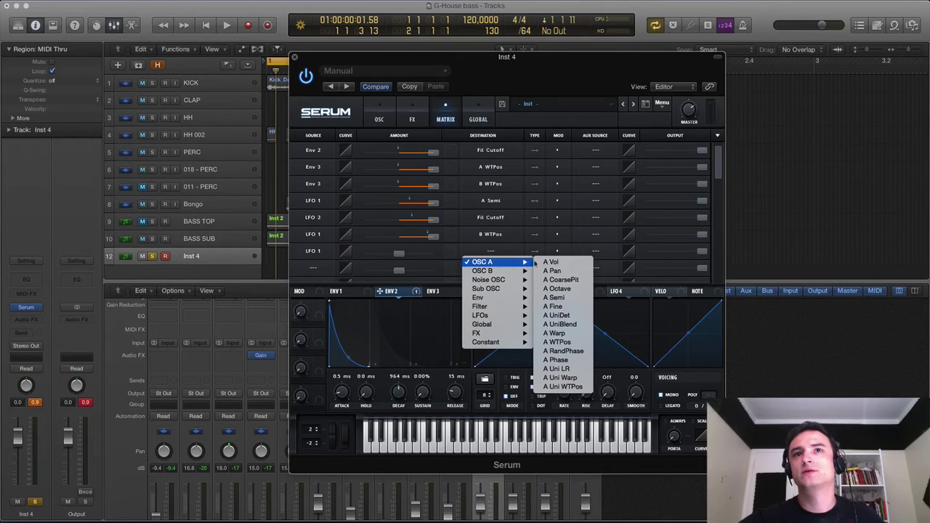
{"action": "left_click", "coordinate": [566, 298]}
{"action": "left_click_drag", "start_coordinate": [404, 253], "coordinate": [472, 256]}
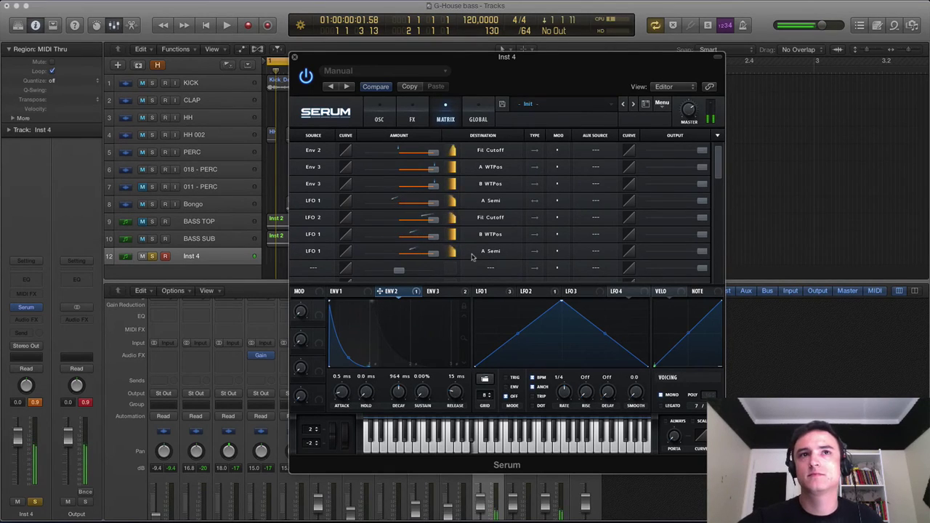
Step: Add a matrix routing from LFO 3 to the global Mast.Tun destination with a small positive amount
{"action": "left_click", "coordinate": [314, 267]}
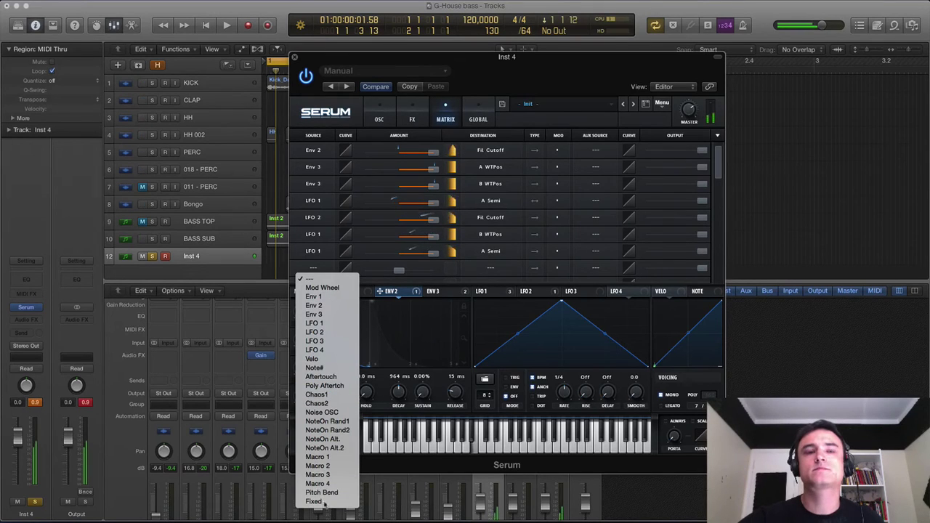
{"action": "left_click", "coordinate": [332, 340]}
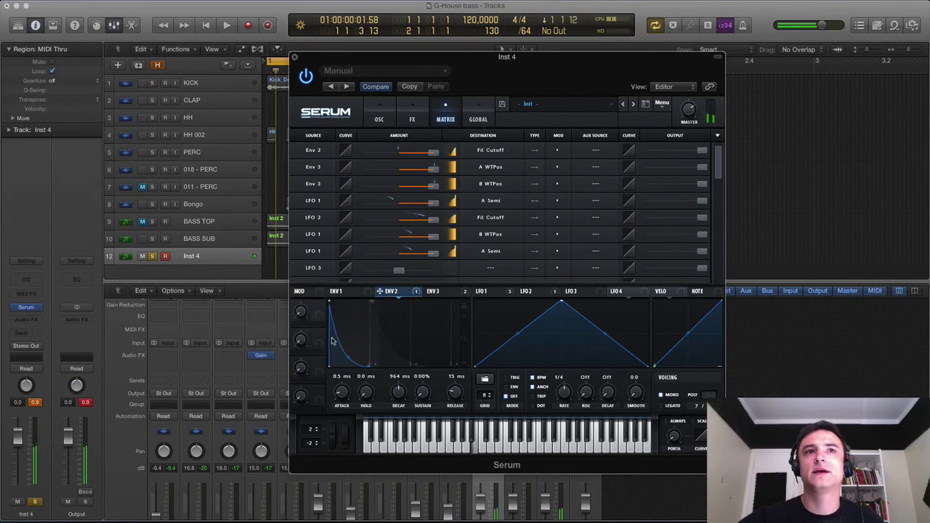
{"action": "left_click", "coordinate": [497, 268]}
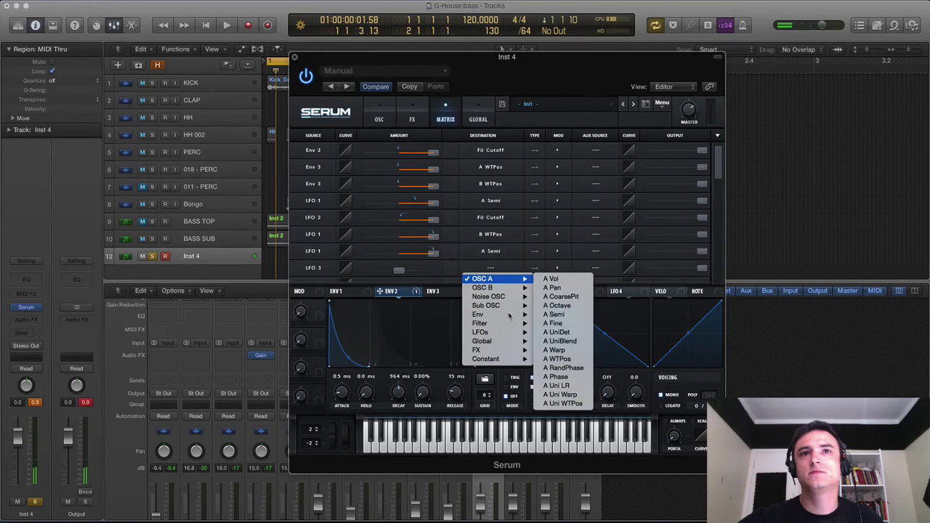
{"action": "mouse_move", "coordinate": [498, 359]}
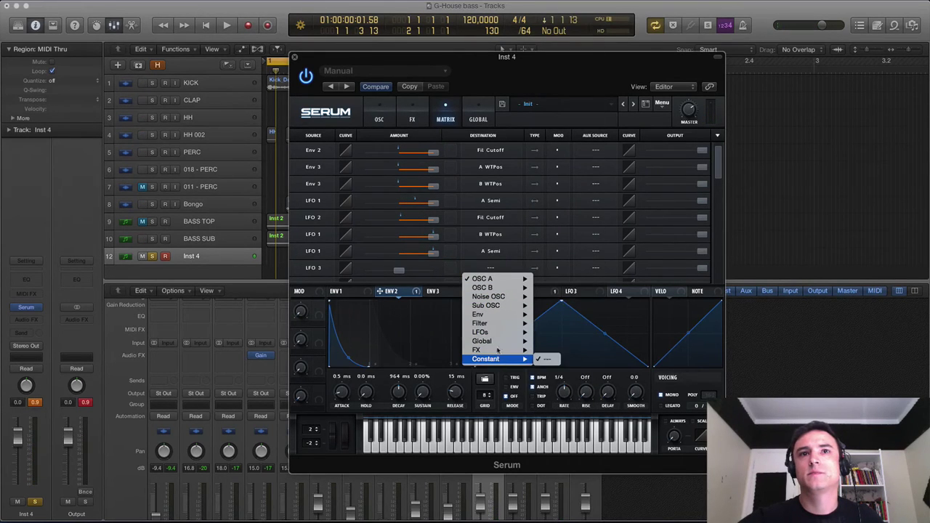
{"action": "mouse_move", "coordinate": [496, 342]}
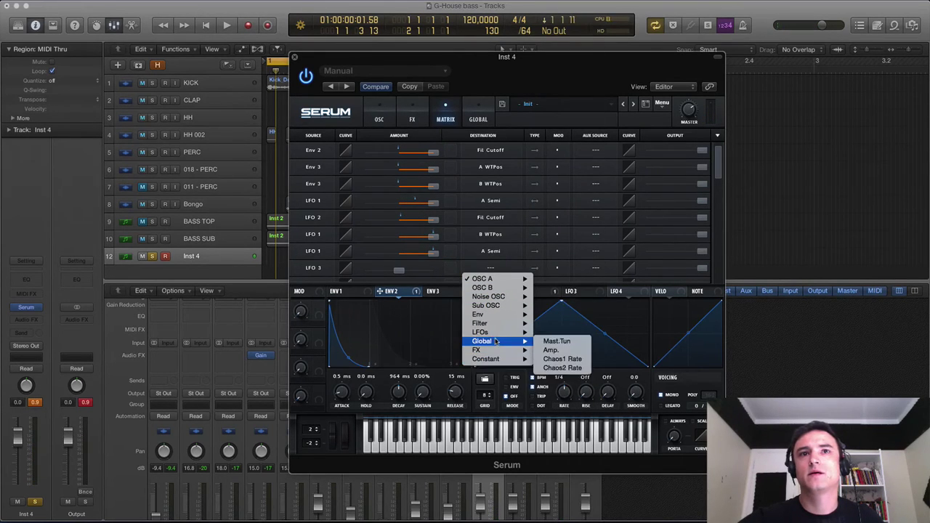
{"action": "left_click", "coordinate": [569, 343]}
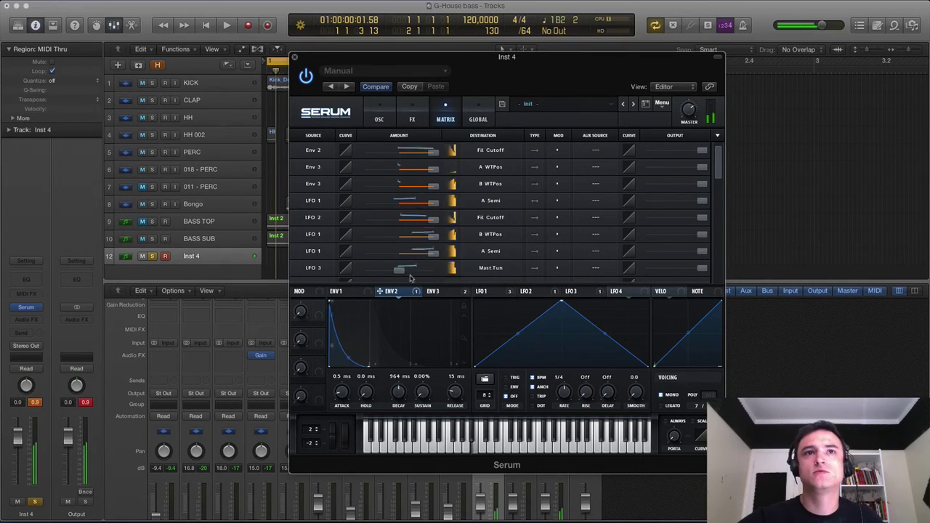
{"action": "left_click_drag", "start_coordinate": [438, 270], "coordinate": [409, 266]}
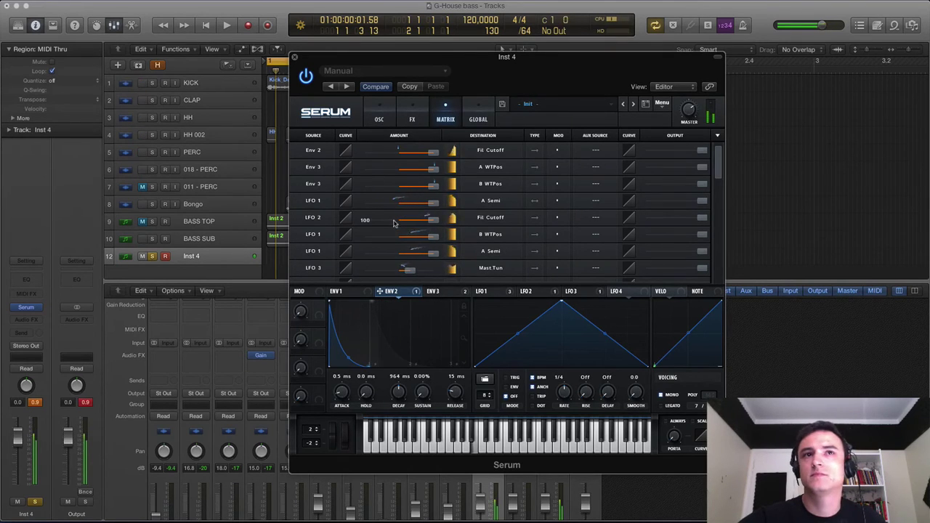
Step: Route LFO 4 to Fil Driv in the last matrix row at full positive amount
{"action": "scroll", "coordinate": [394, 223], "scroll_direction": "down", "scroll_amount": 10}
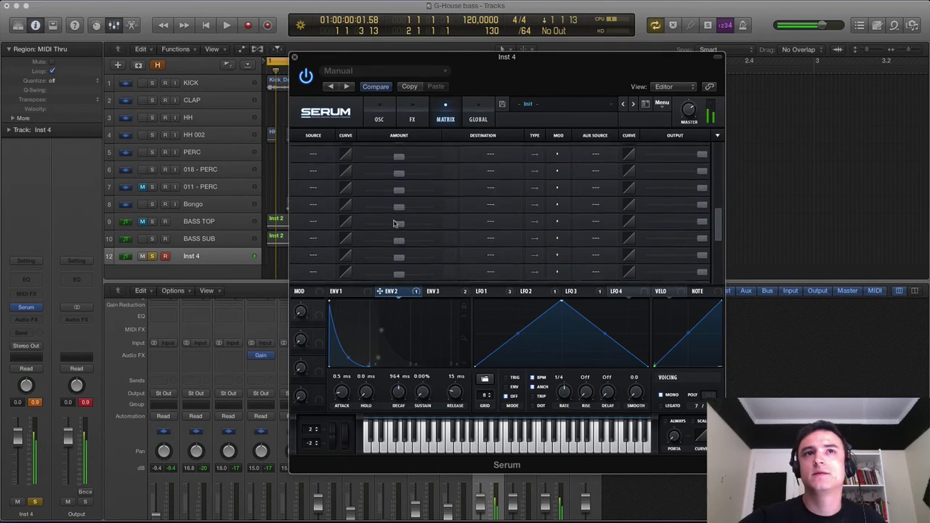
{"action": "left_click", "coordinate": [313, 273]}
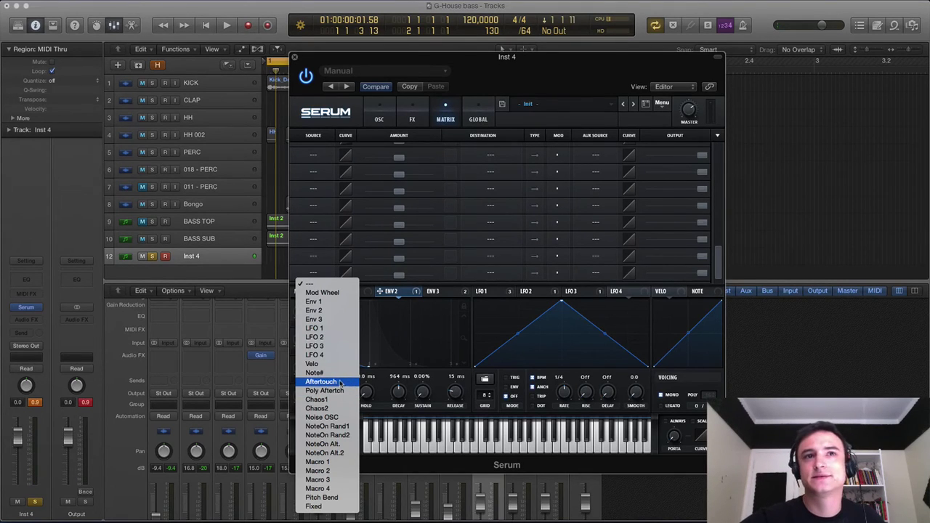
{"action": "left_click", "coordinate": [333, 355]}
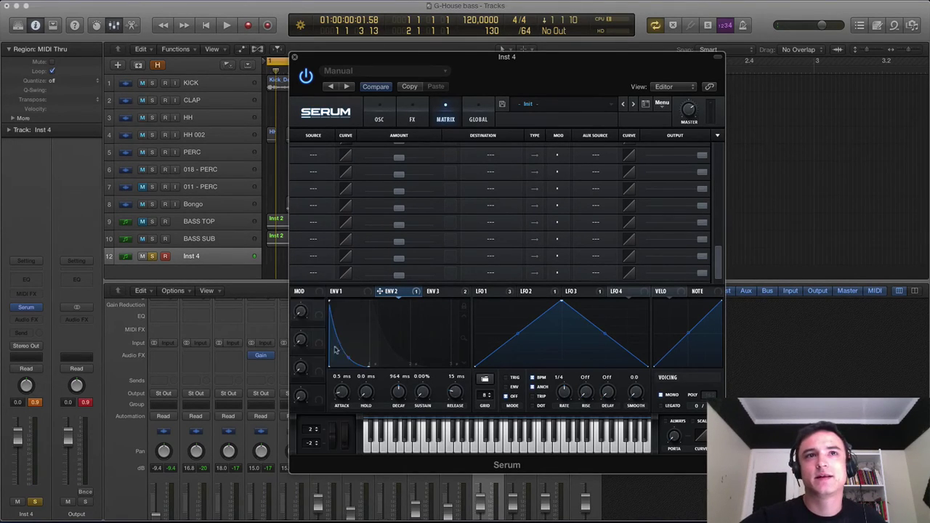
{"action": "left_click", "coordinate": [488, 271]}
{"action": "mouse_move", "coordinate": [502, 321]}
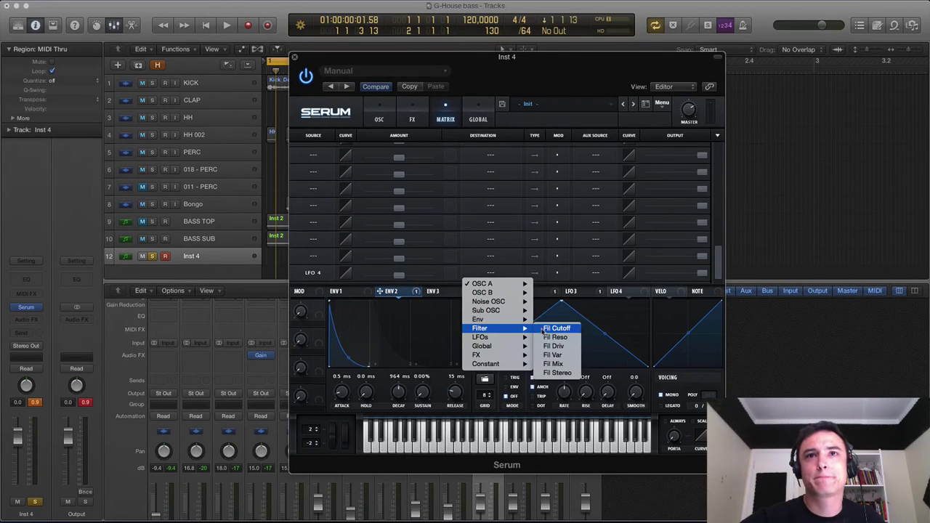
{"action": "left_click", "coordinate": [550, 346]}
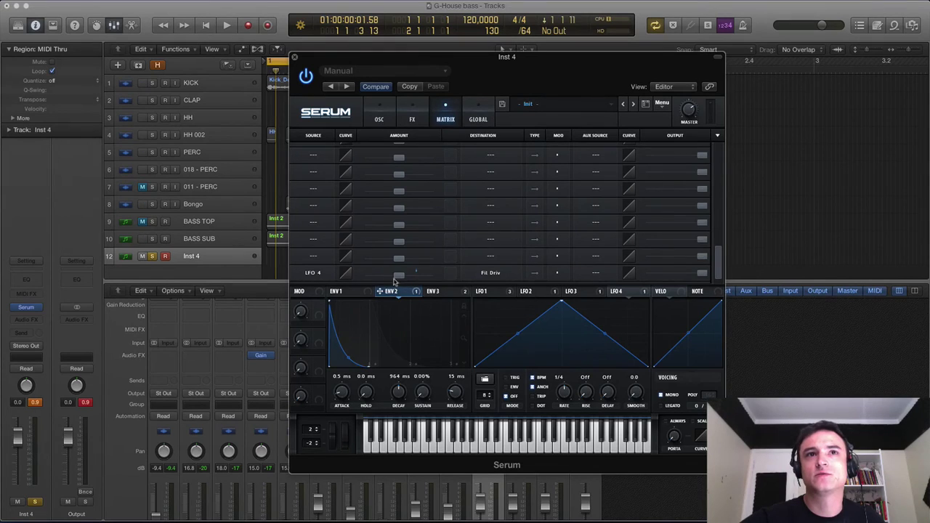
{"action": "left_click_drag", "start_coordinate": [399, 274], "coordinate": [433, 277]}
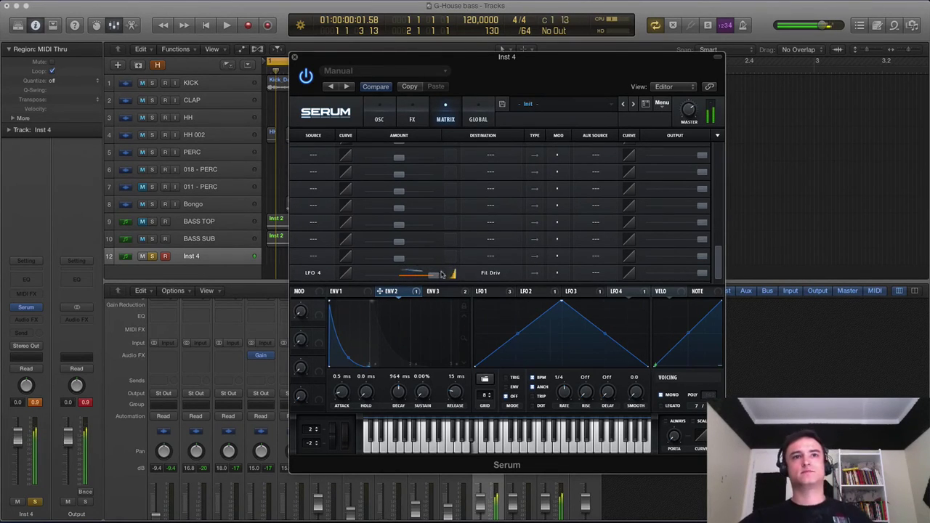
Step: Route Env 3 to LFO1Rate in the second-to-last matrix row with the amount at 0
{"action": "left_click", "coordinate": [324, 262]}
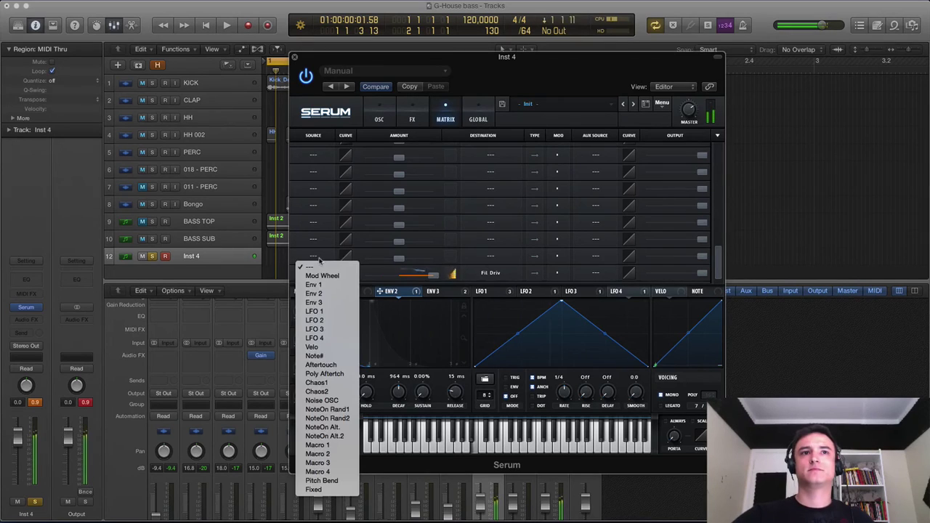
{"action": "left_click", "coordinate": [324, 302]}
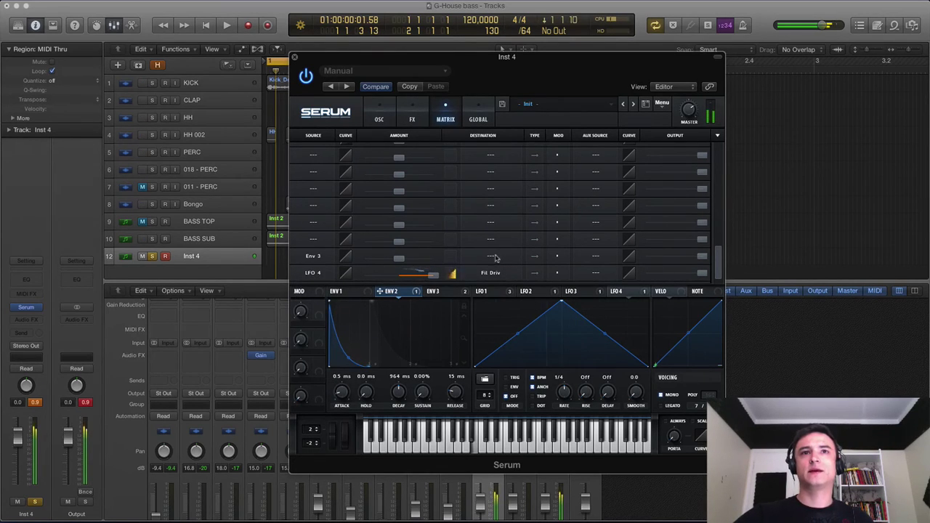
{"action": "left_click", "coordinate": [495, 257]}
{"action": "mouse_move", "coordinate": [494, 322]}
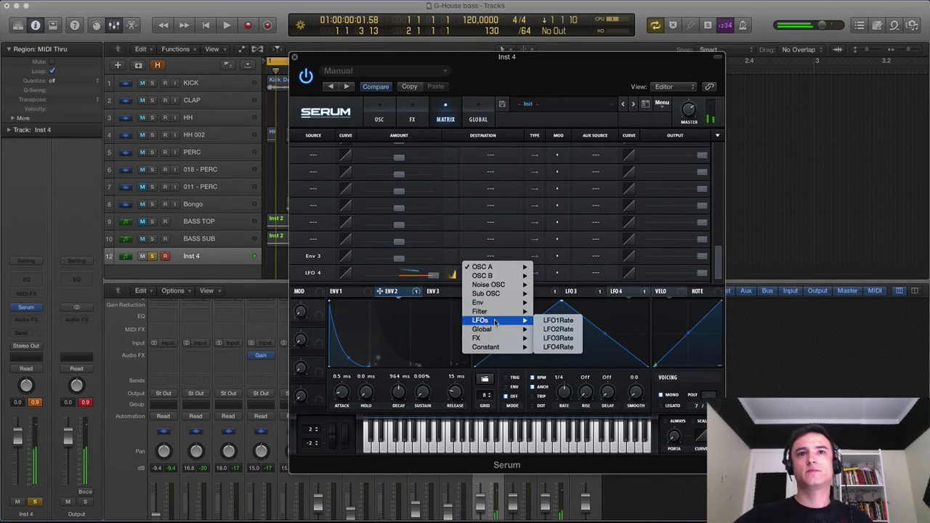
{"action": "left_click", "coordinate": [557, 320]}
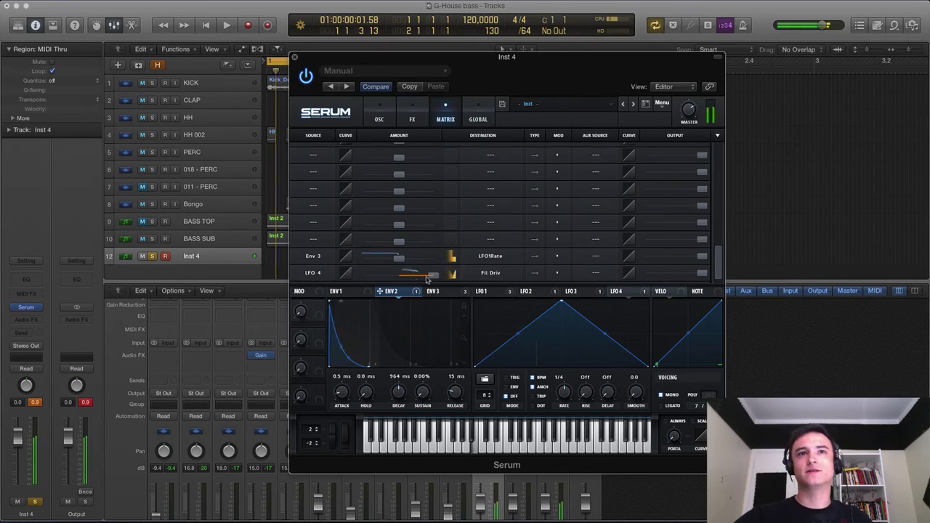
{"action": "double_click", "coordinate": [399, 257]}
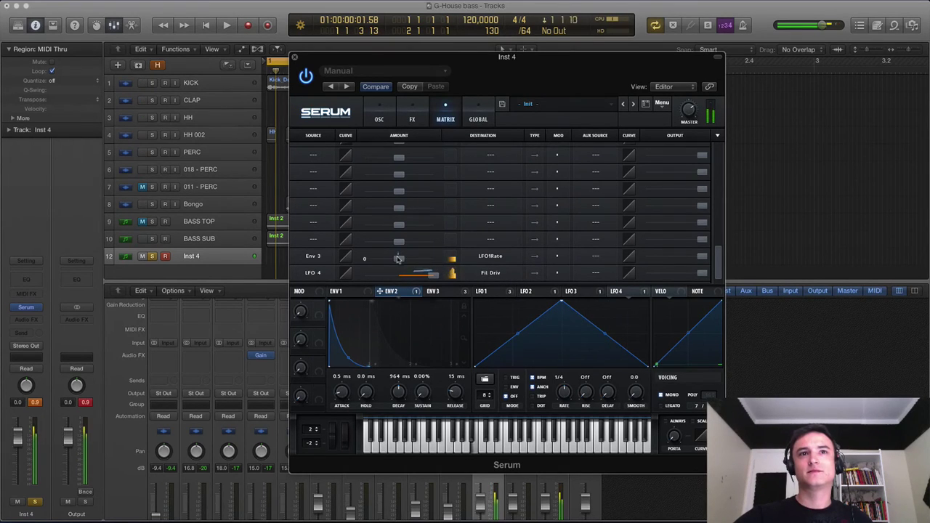
Step: Set the Env 3 to LFO1Rate amount to -25 and route LFO 4 to the global Amp. destination in an empty middle row at 51
{"action": "mouse_move", "coordinate": [398, 260]}
{"action": "left_mouse_down"}
{"action": "mouse_move", "coordinate": [429, 259]}
{"action": "mouse_move", "coordinate": [345, 263]}
{"action": "mouse_move", "coordinate": [390, 260]}
{"action": "left_mouse_up"}
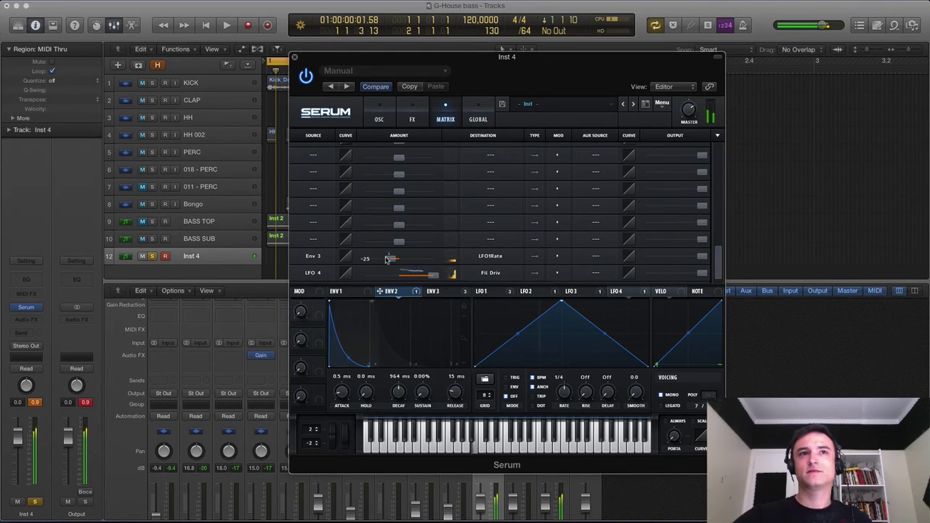
{"action": "scroll", "coordinate": [355, 240], "scroll_direction": "up", "scroll_amount": 5}
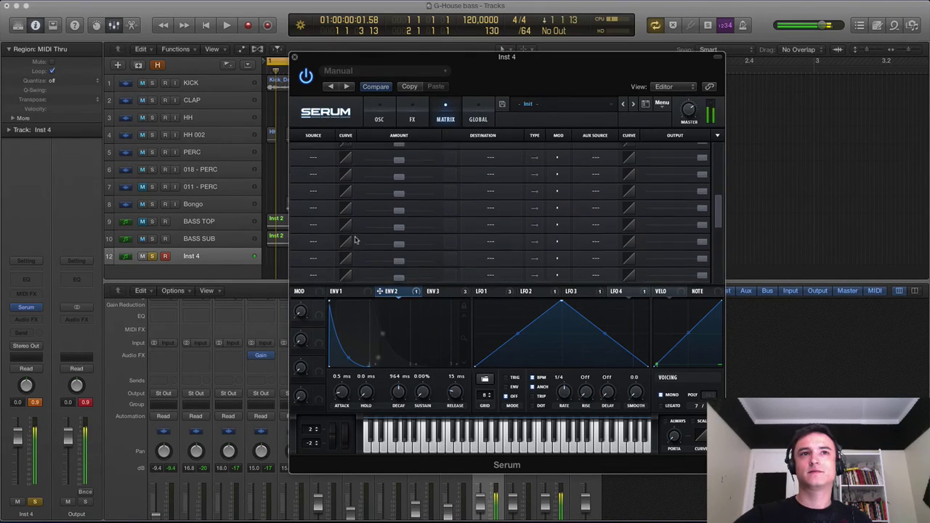
{"action": "left_click", "coordinate": [313, 233]}
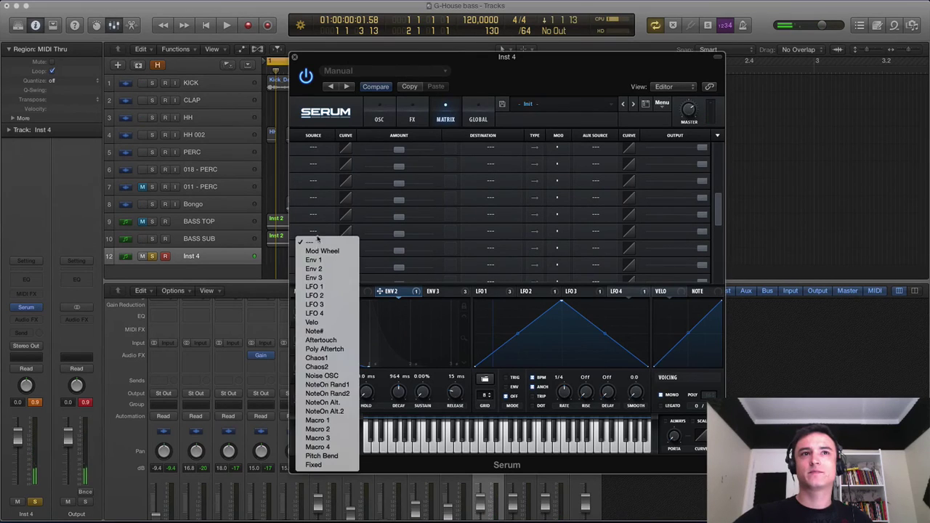
{"action": "left_click", "coordinate": [333, 315]}
{"action": "left_click", "coordinate": [464, 241]}
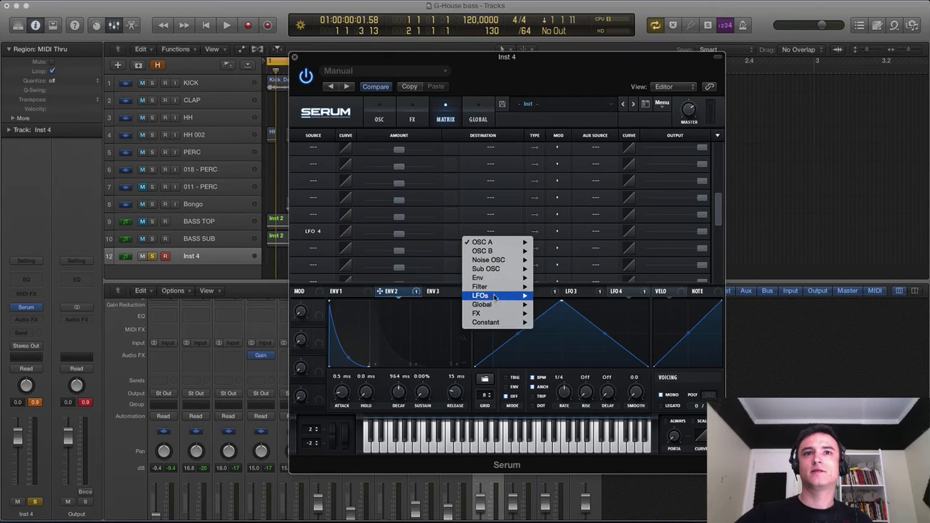
{"action": "mouse_move", "coordinate": [496, 308]}
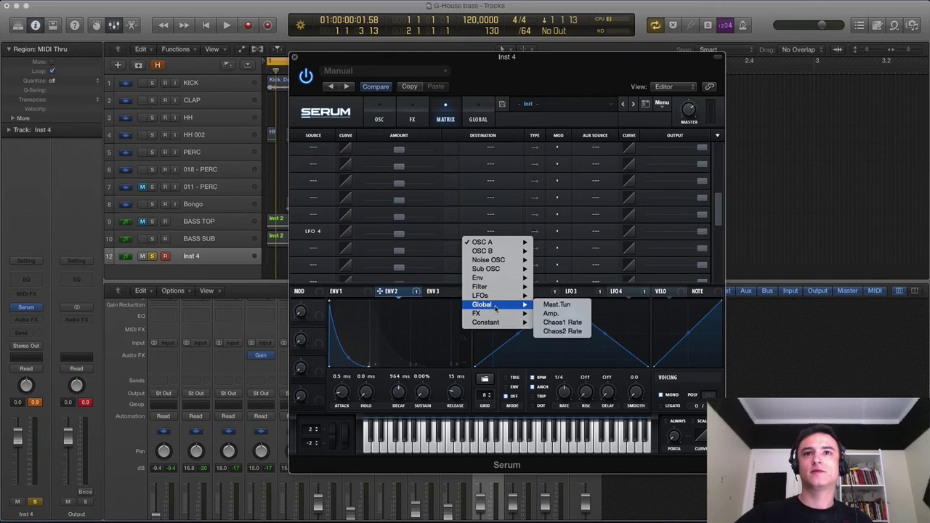
{"action": "left_click", "coordinate": [551, 316]}
{"action": "mouse_move", "coordinate": [398, 234]}
{"action": "left_mouse_down"}
{"action": "mouse_move", "coordinate": [460, 234]}
{"action": "mouse_move", "coordinate": [315, 235]}
{"action": "mouse_move", "coordinate": [398, 230]}
{"action": "left_mouse_up"}
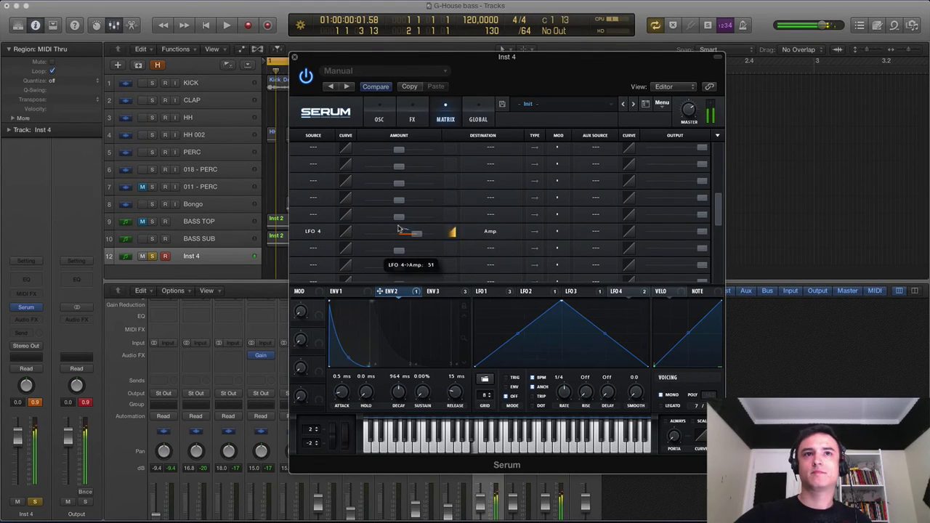
Step: Review the modulation matrix routings from first to last row, and display the Env 3 and LFO 1 settings
{"action": "scroll", "coordinate": [398, 230], "scroll_direction": "up", "scroll_amount": 1}
{"action": "scroll", "coordinate": [398, 230], "scroll_direction": "up", "scroll_amount": 5}
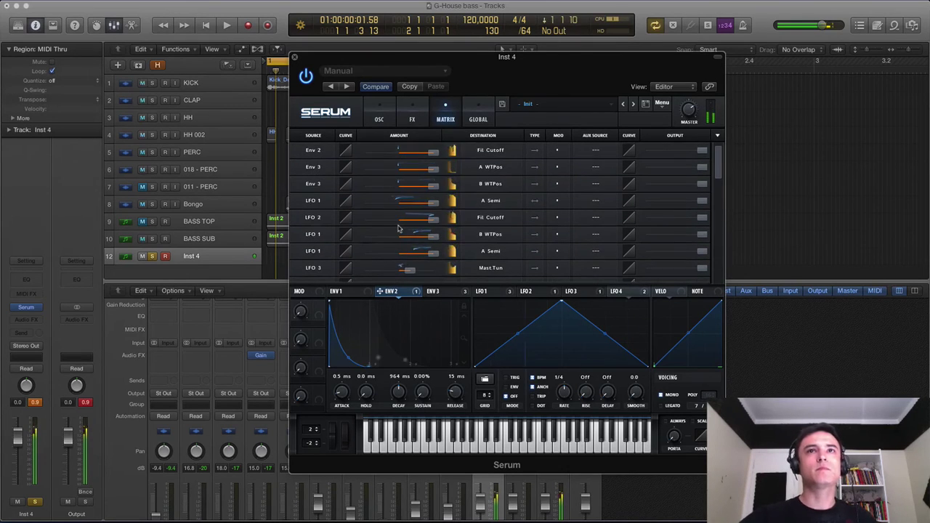
{"action": "scroll", "coordinate": [398, 230], "scroll_direction": "down", "scroll_amount": 1}
{"action": "scroll", "coordinate": [399, 228], "scroll_direction": "down", "scroll_amount": 8}
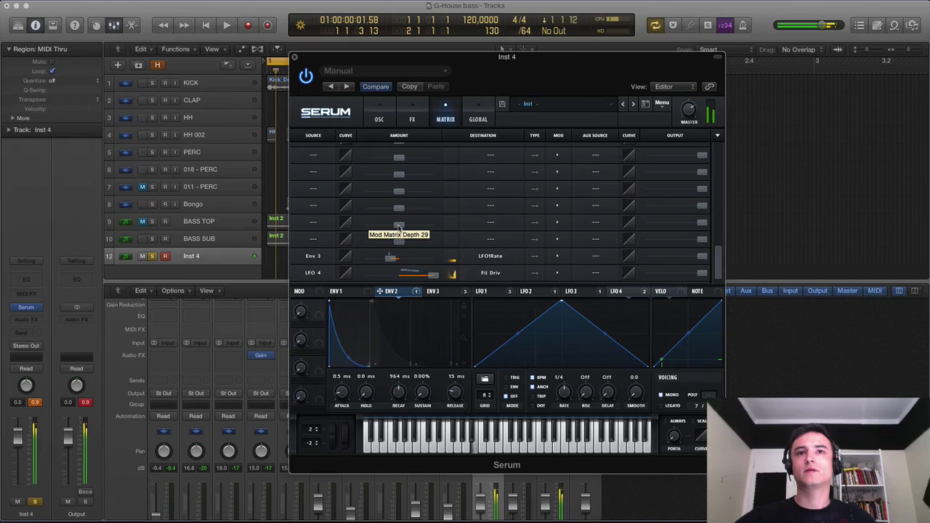
{"action": "left_click", "coordinate": [435, 290]}
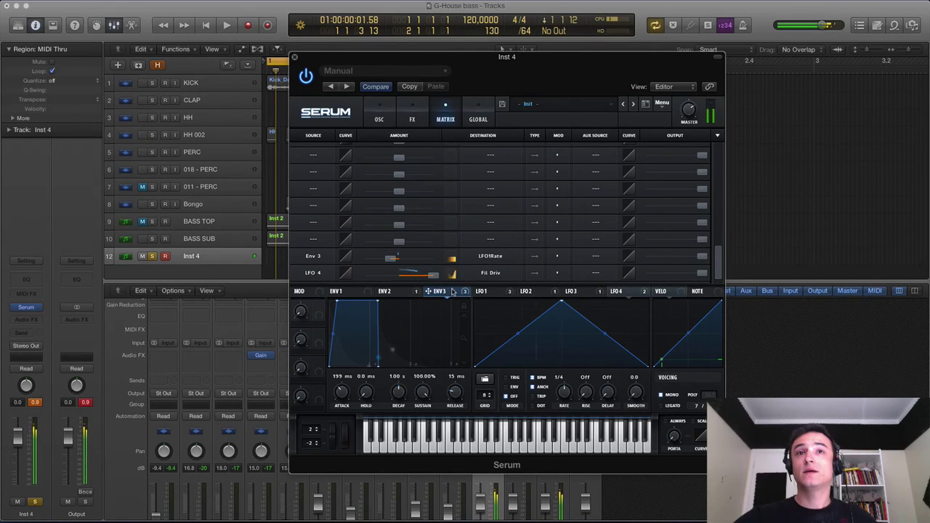
{"action": "left_click", "coordinate": [486, 291]}
Step: On the oscillator page, compare LFO 1's rate in Hz and BPM modes, leaving BPM sync on with the rate at 2 bar
{"action": "left_click", "coordinate": [379, 117]}
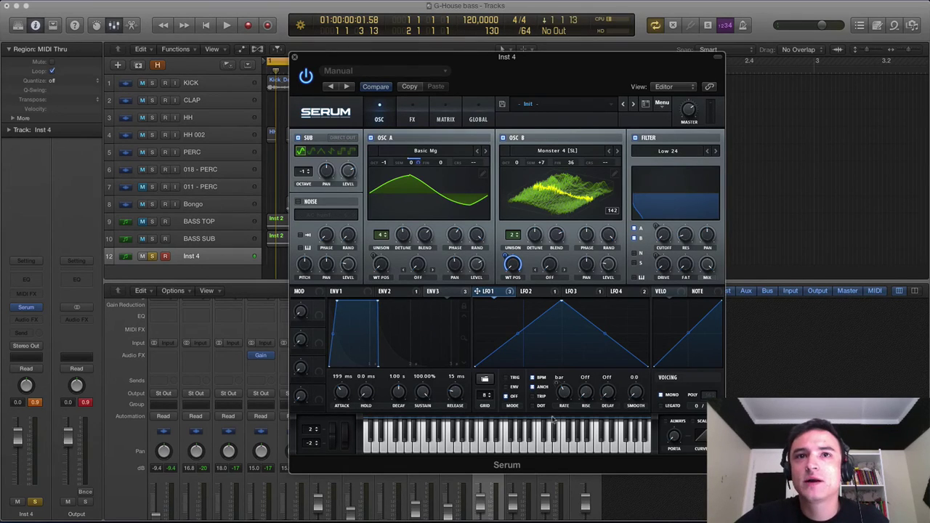
{"action": "left_click", "coordinate": [532, 378]}
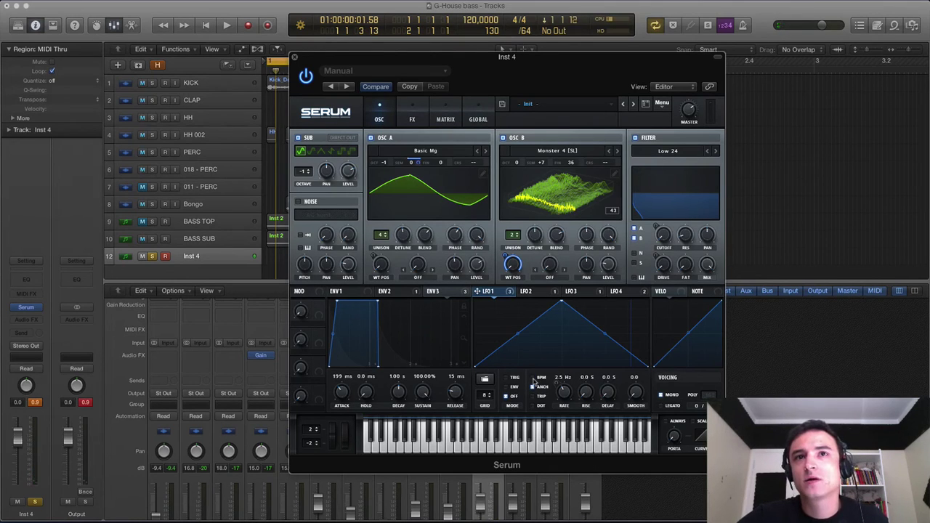
{"action": "left_click", "coordinate": [532, 378]}
{"action": "left_click", "coordinate": [533, 379]}
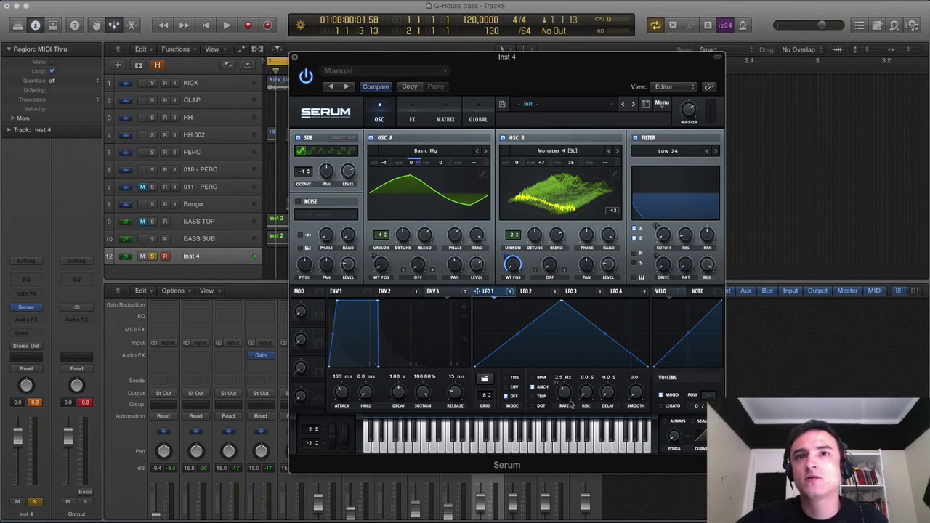
{"action": "mouse_move", "coordinate": [561, 388]}
{"action": "left_mouse_down"}
{"action": "mouse_move", "coordinate": [553, 313]}
{"action": "mouse_move", "coordinate": [561, 392]}
{"action": "left_mouse_up"}
{"action": "left_click", "coordinate": [533, 379]}
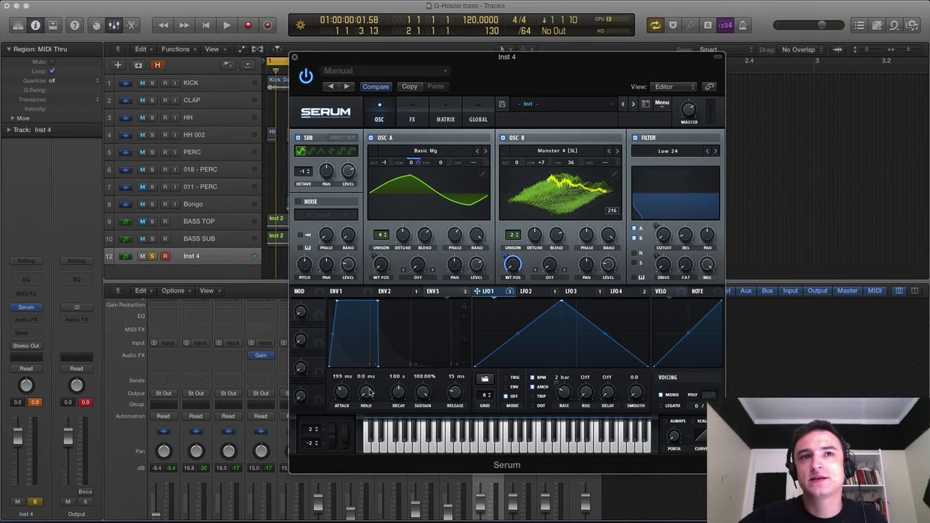
Step: Try an Env 3 hold time of 8.6 ms and return it to 0.0 ms
{"action": "scroll", "coordinate": [368, 392], "scroll_direction": "up", "scroll_amount": 3}
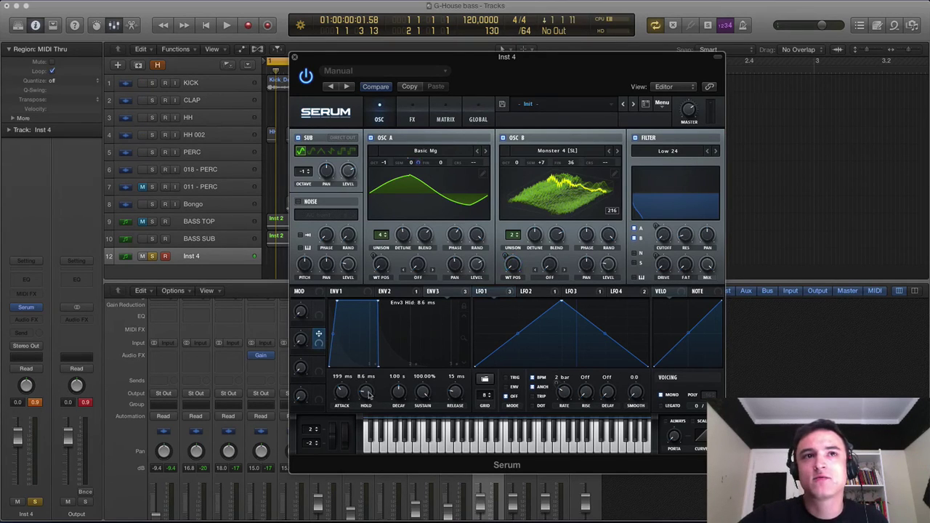
{"action": "left_click_drag", "start_coordinate": [369, 394], "coordinate": [367, 431]}
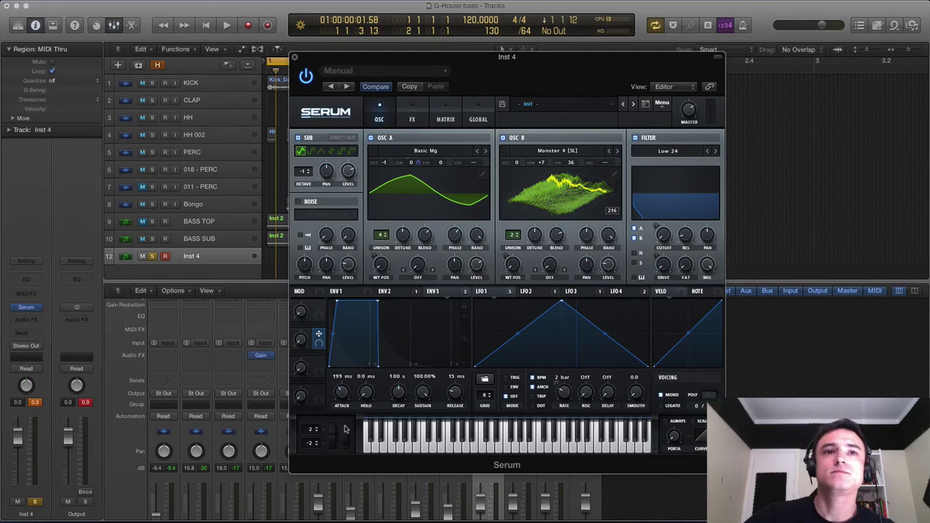
Step: Look over the matrix, global and effects pages, and return to the oscillator page
{"action": "left_click", "coordinate": [460, 119]}
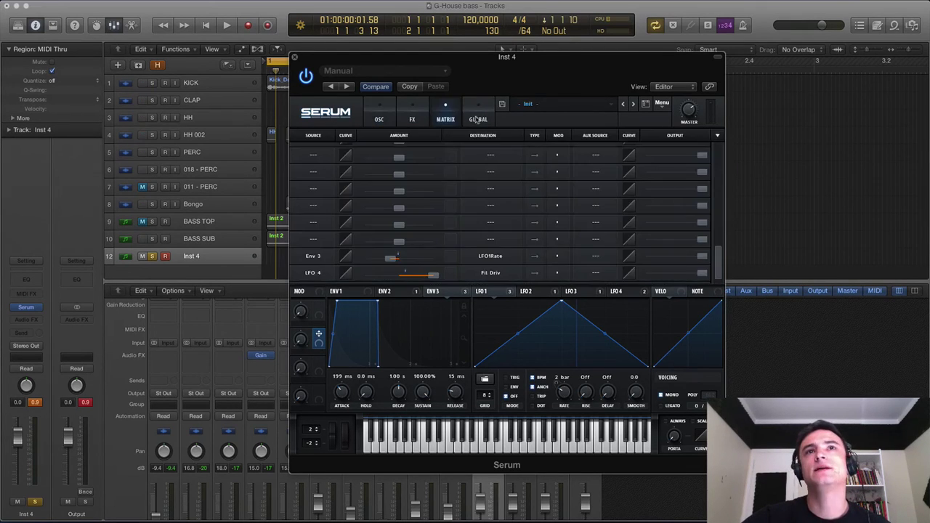
{"action": "left_click", "coordinate": [477, 120]}
{"action": "left_click", "coordinate": [443, 108]}
{"action": "left_click", "coordinate": [424, 120]}
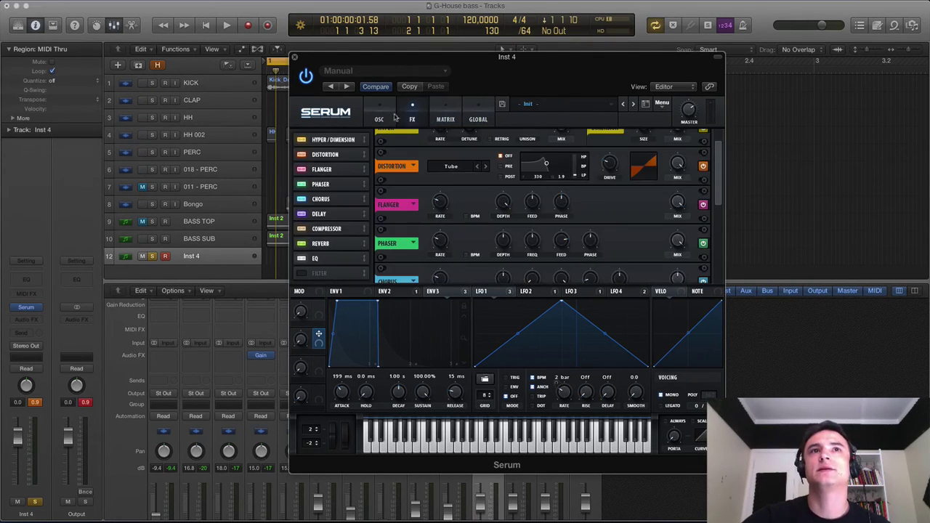
{"action": "left_click", "coordinate": [387, 115]}
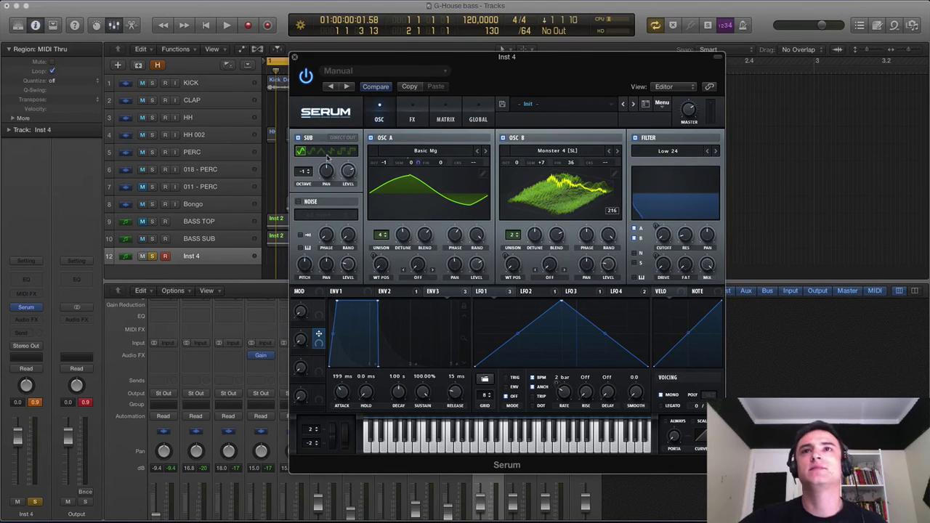